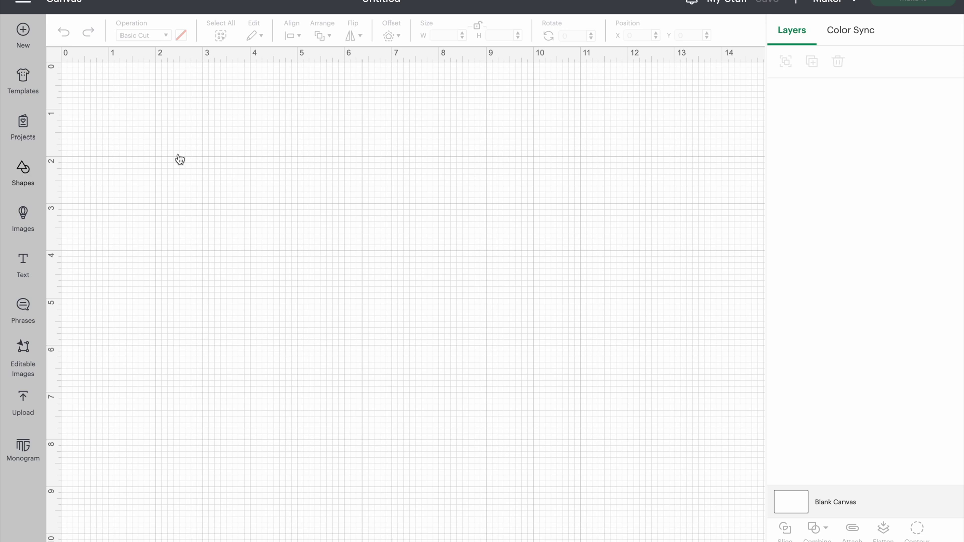
- Insert a basic square on the canvas and move it to about X 3 in, Y 1.4 in
click(23, 171)
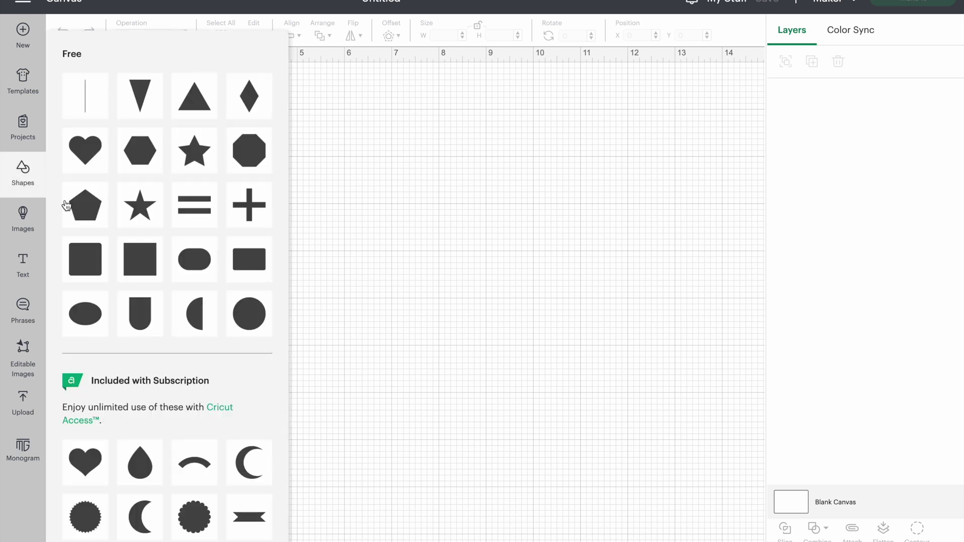
click(147, 261)
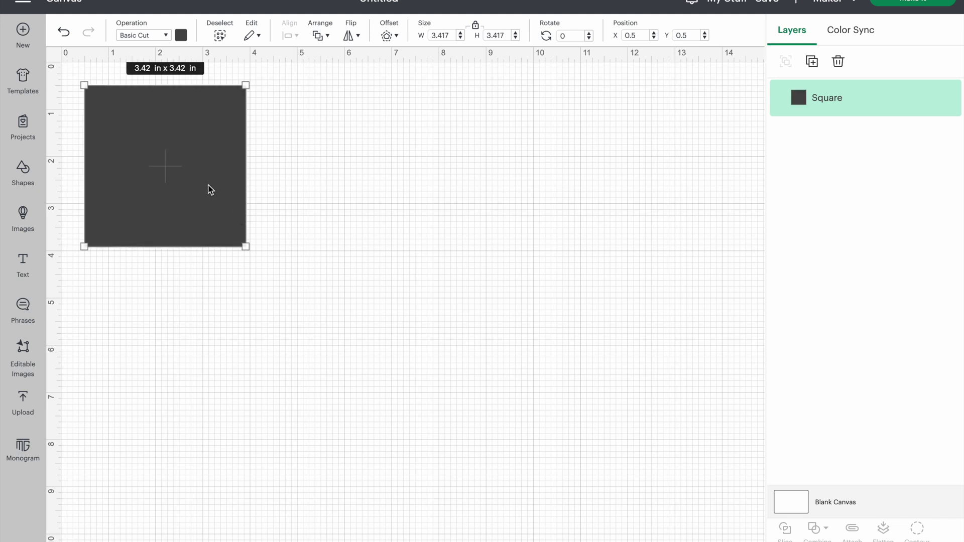
drag(209, 189, 320, 228)
- Insert a circle beside the square and enlarge it to about 3.5 by 3.5 in
click(23, 171)
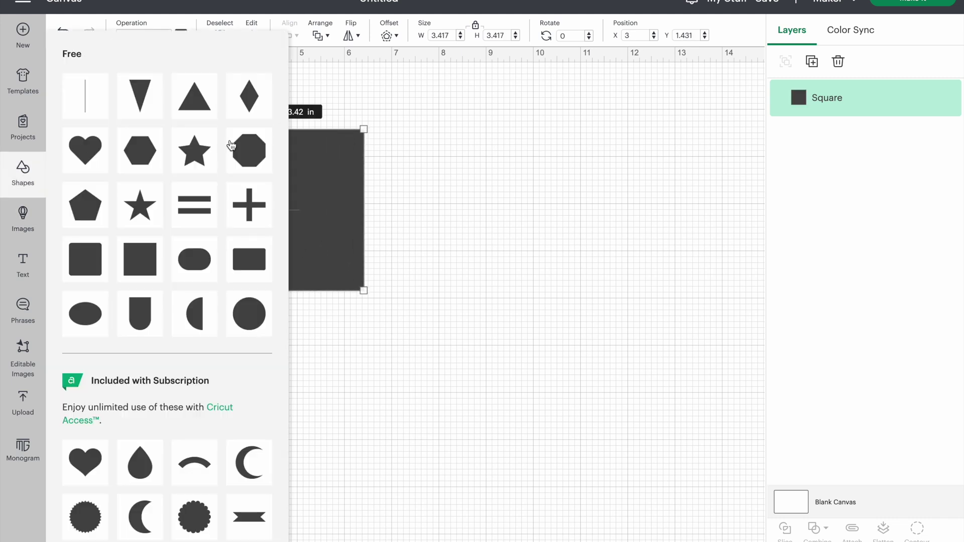
click(240, 318)
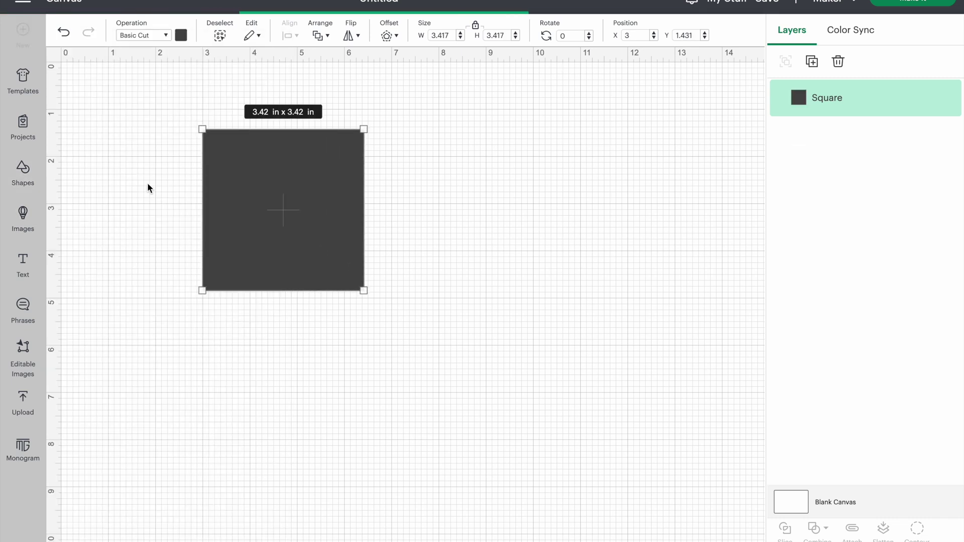
drag(147, 179, 445, 228)
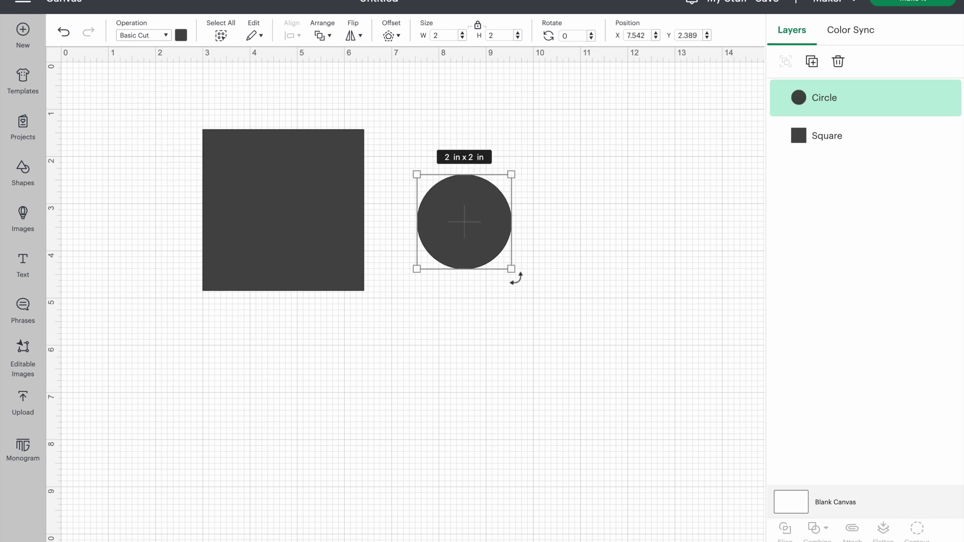
drag(508, 267, 584, 326)
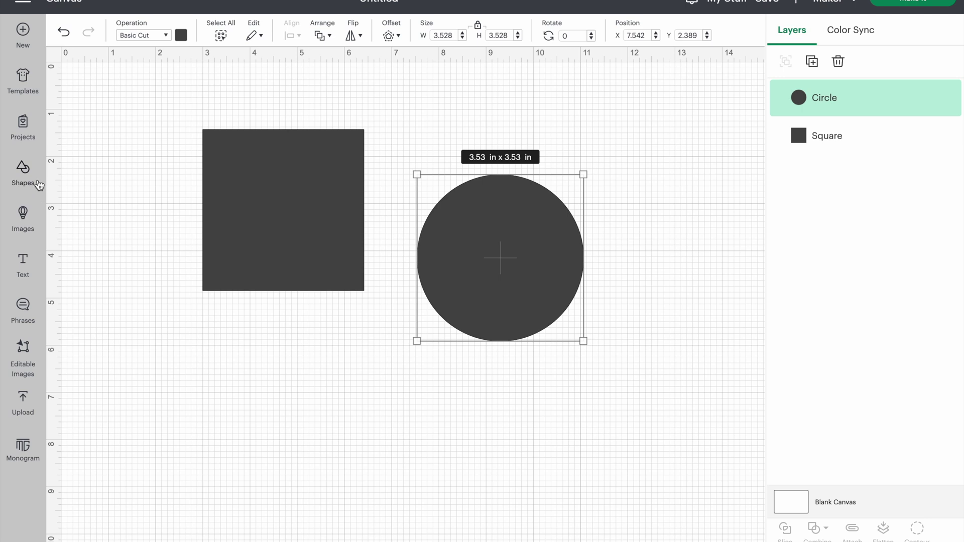
- Move the square to about X 2.7, Y 0.8 in and the circle beside it to about X 6.6, Y 0.7 in
click(308, 196)
drag(308, 196, 293, 167)
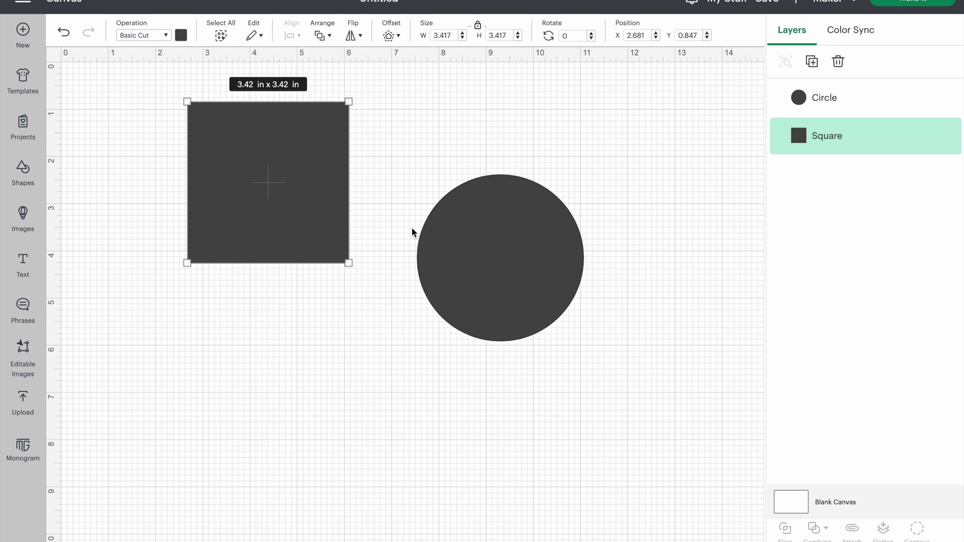
drag(540, 257, 495, 179)
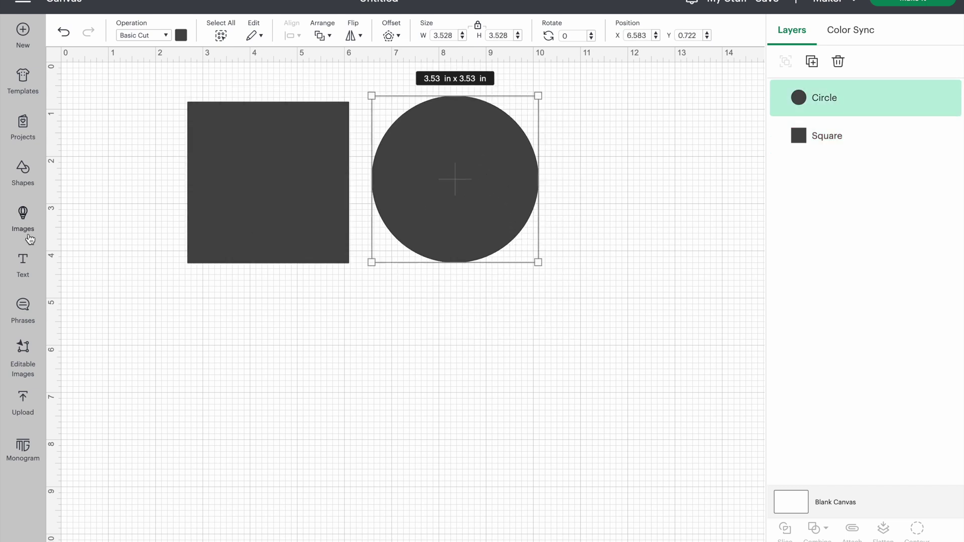
- Insert the pill-shaped oval, enlarge it to about 4.3 by 2.9 in and place it below the square
click(24, 173)
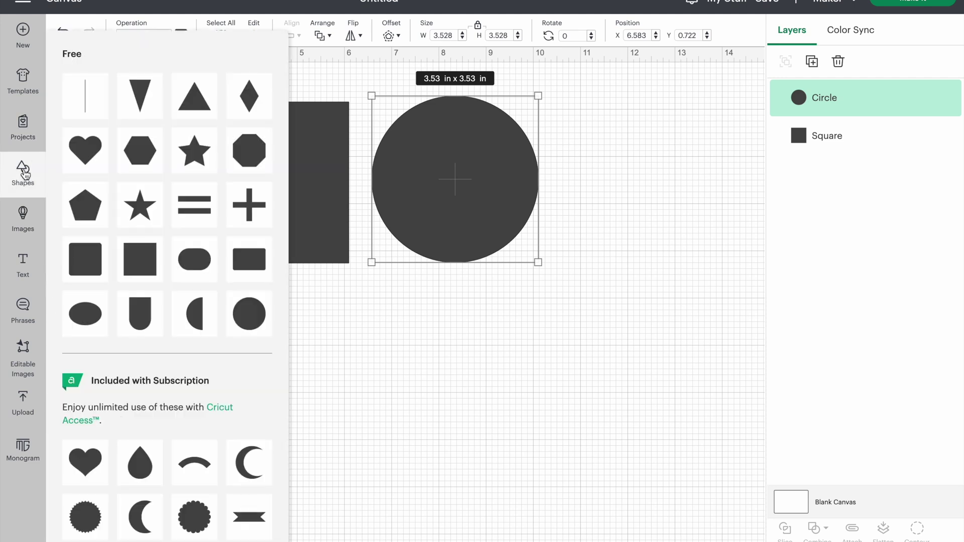
click(193, 276)
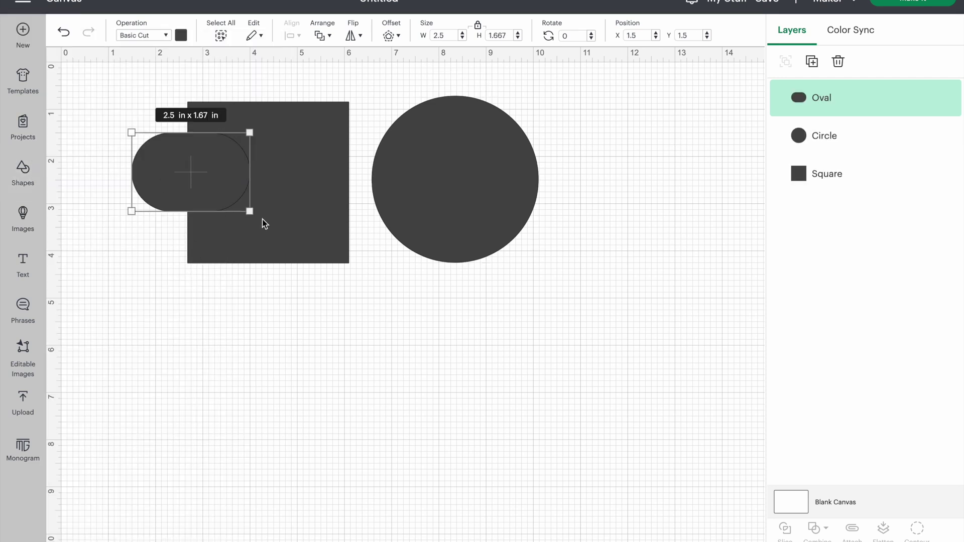
drag(267, 217, 336, 269)
drag(281, 221, 320, 366)
- Insert the elliptical oval below the circle and enlarge it to about 4.3 by 3 in
click(15, 174)
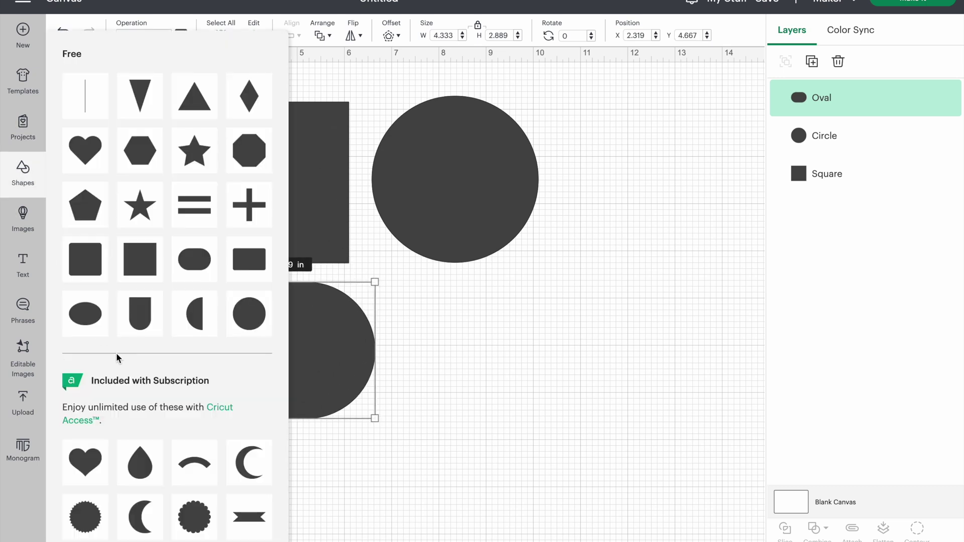
click(85, 313)
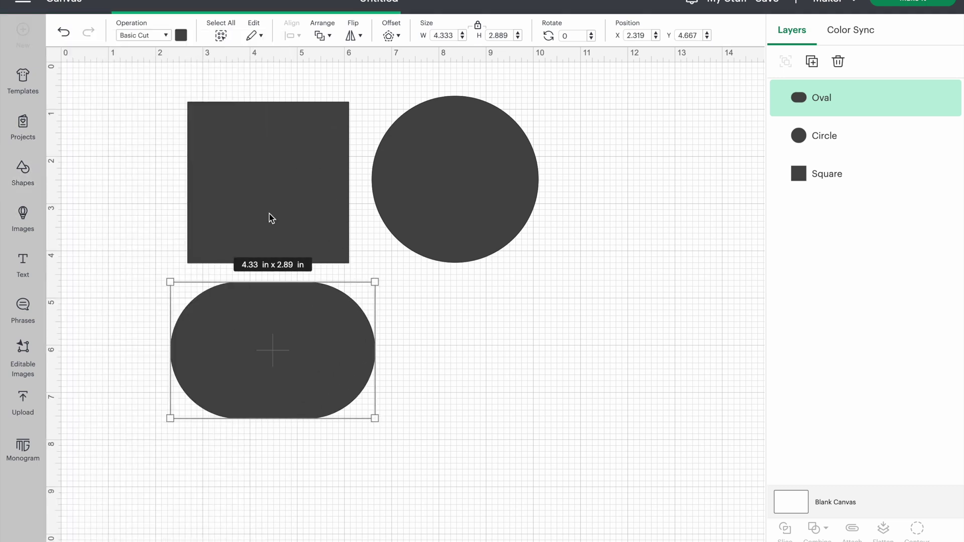
drag(221, 201, 504, 323)
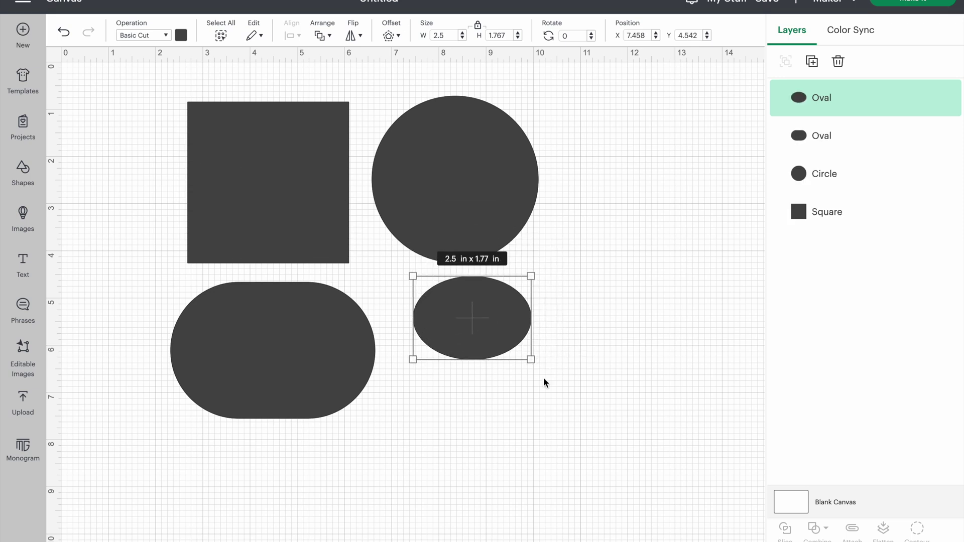
drag(530, 358, 609, 419)
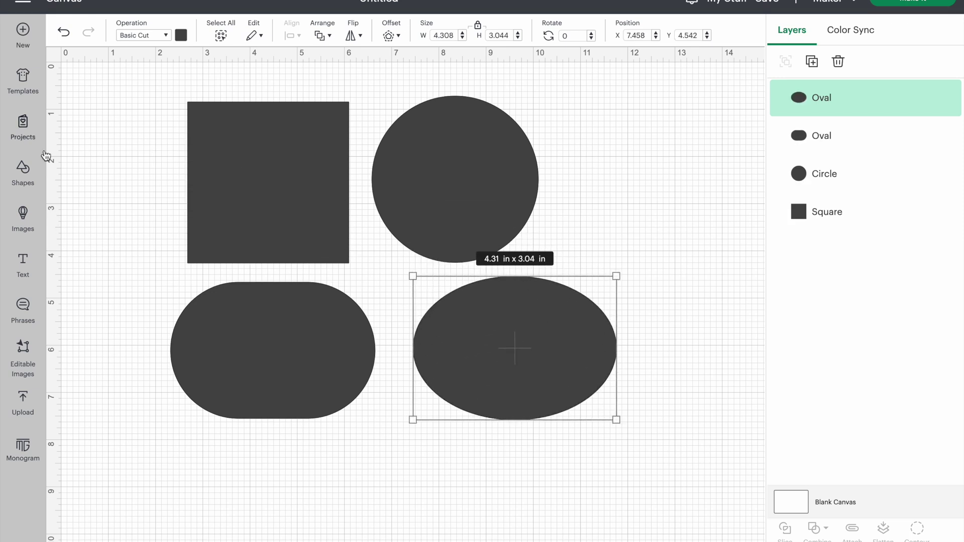
- Insert a five-pointed star on the far side of the circle and enlarge it to about 3.5 by 3.3 in
click(25, 174)
click(203, 166)
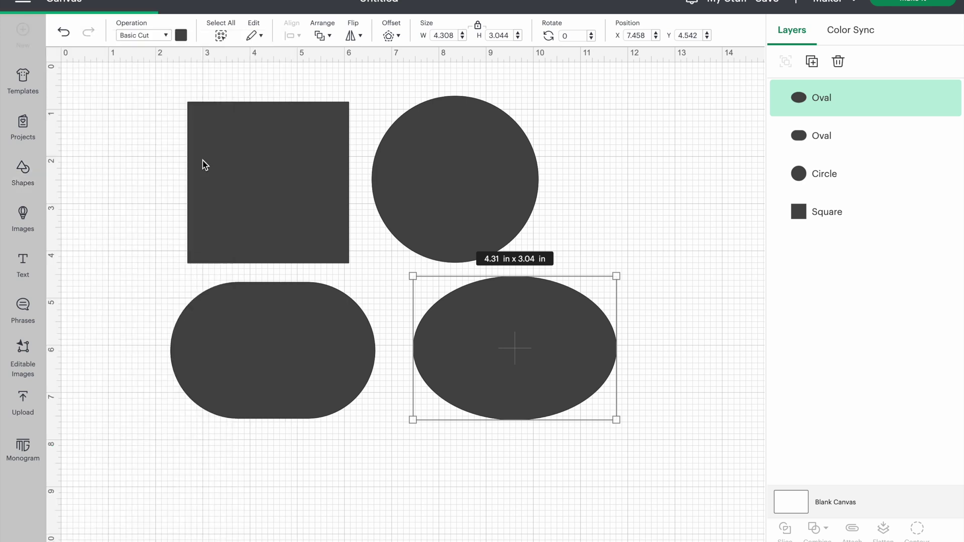
drag(225, 223, 626, 162)
drag(672, 211, 742, 276)
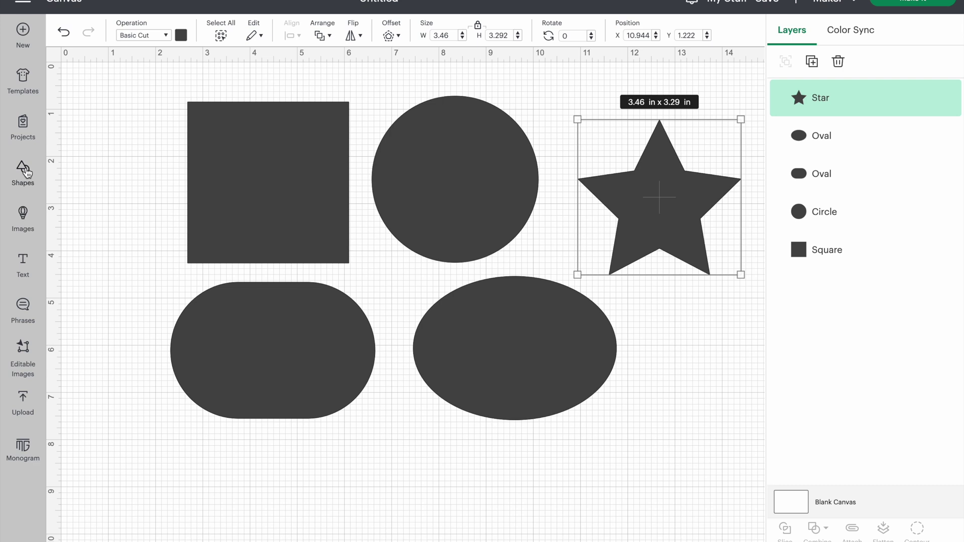
- Insert a diamond, place it below the star and enlarge it
click(27, 173)
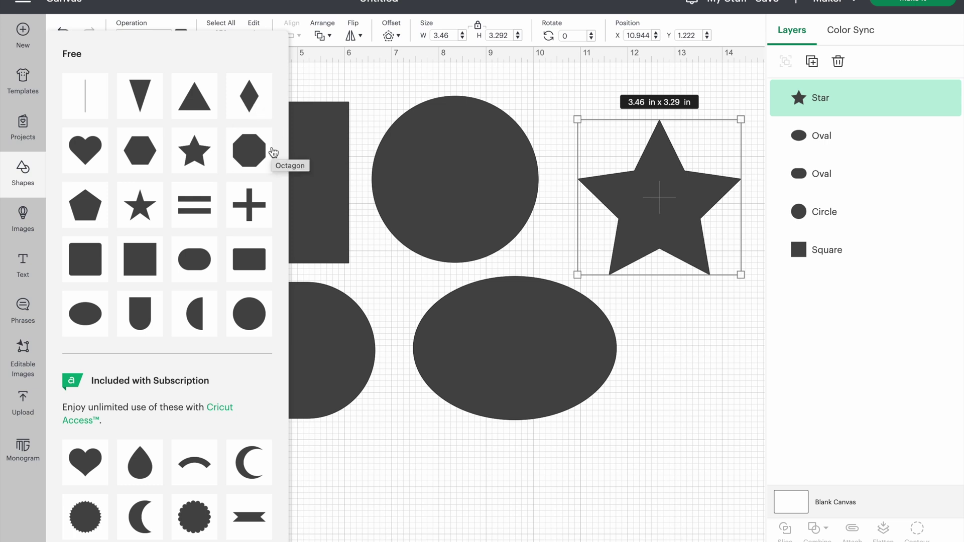
click(249, 96)
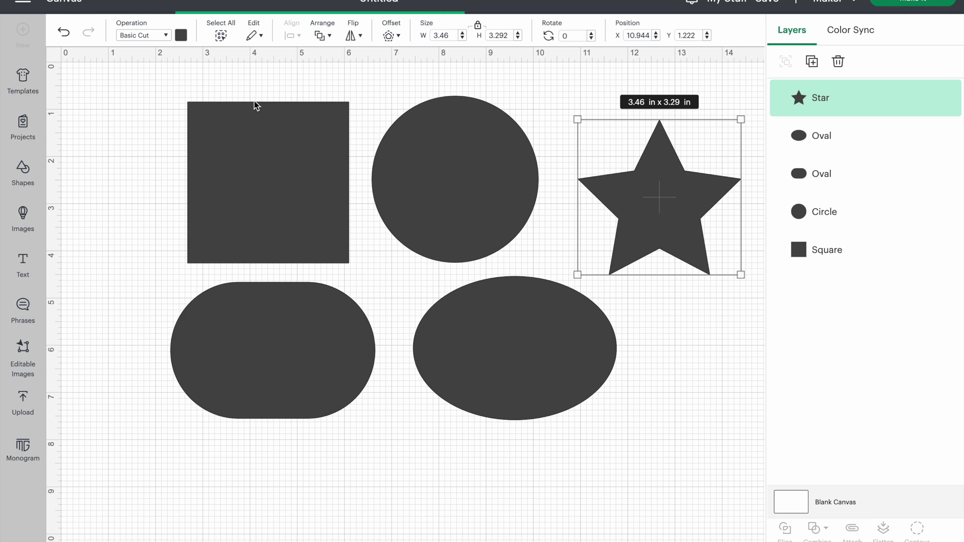
drag(233, 271, 678, 369)
drag(710, 419, 749, 481)
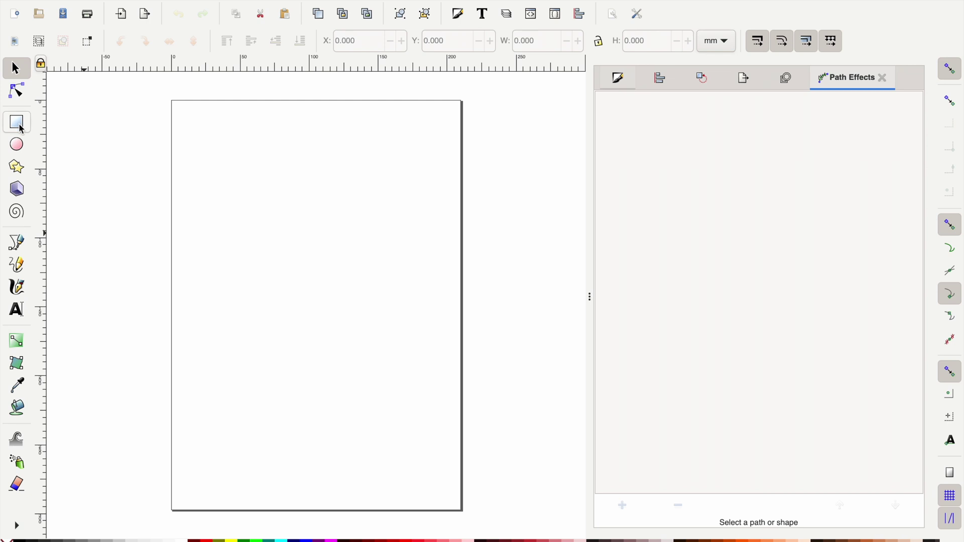
- Draw a square about 74 mm wide on the upper page and a circle of about 37 mm radius beside it
click(21, 129)
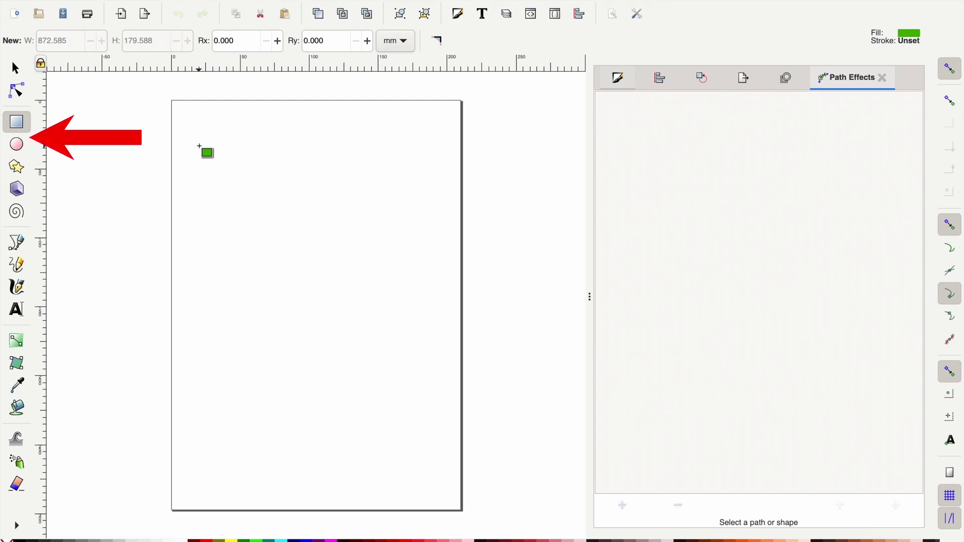
mouse_move(199, 146)
mouse_down()
mouse_move(297, 246)
mouse_move(394, 299)
mouse_move(301, 260)
mouse_up()
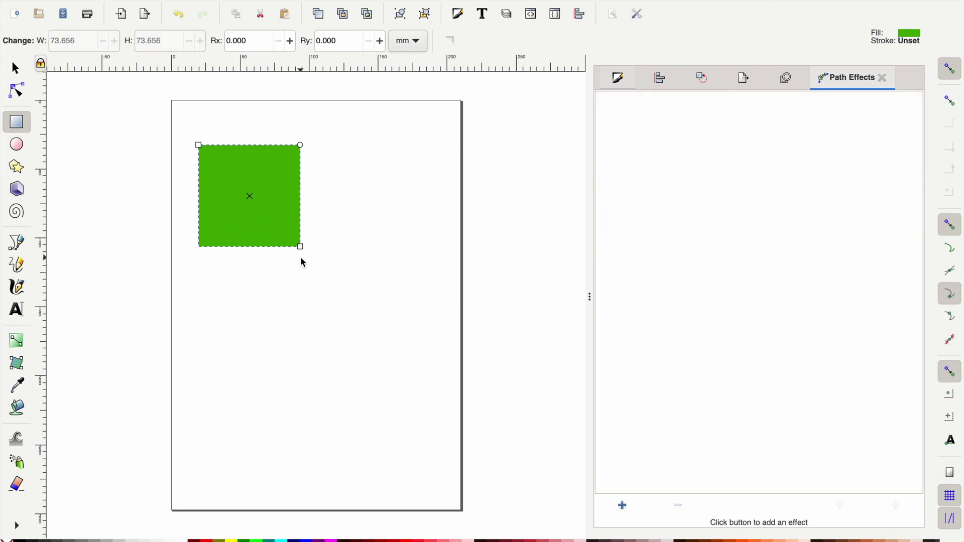
click(21, 143)
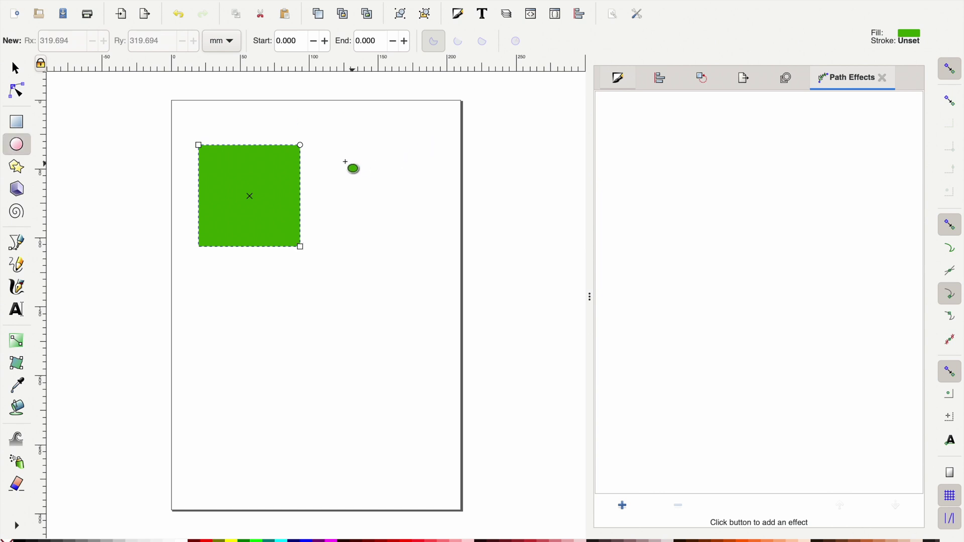
drag(338, 152, 446, 265)
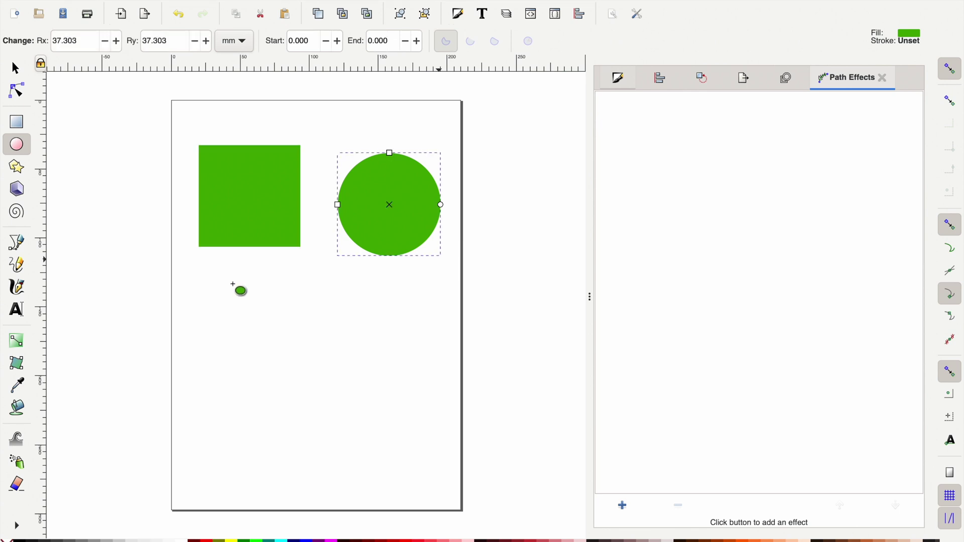
- Draw a rectangle about 114 by 66 mm below the square and round its corners by about 31 by 28 mm
click(19, 122)
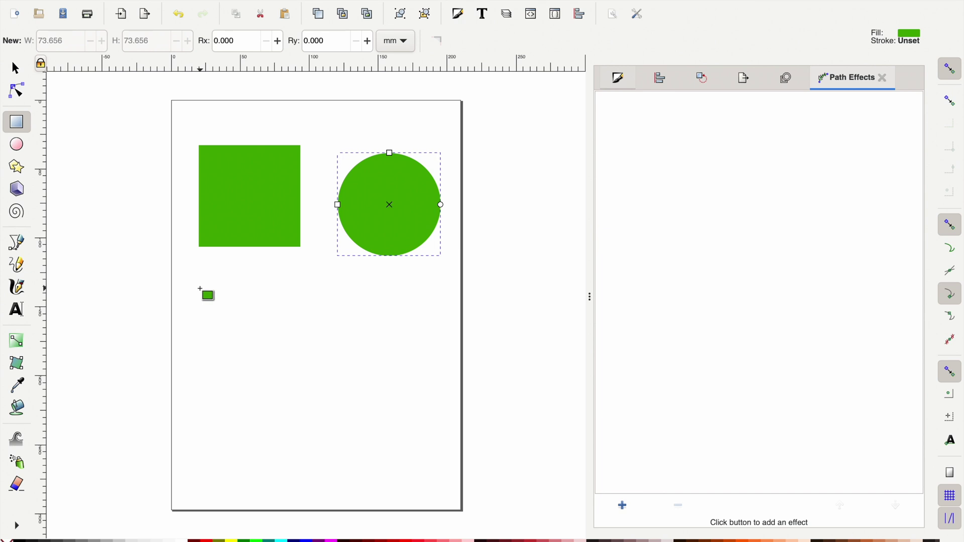
drag(201, 289, 312, 383)
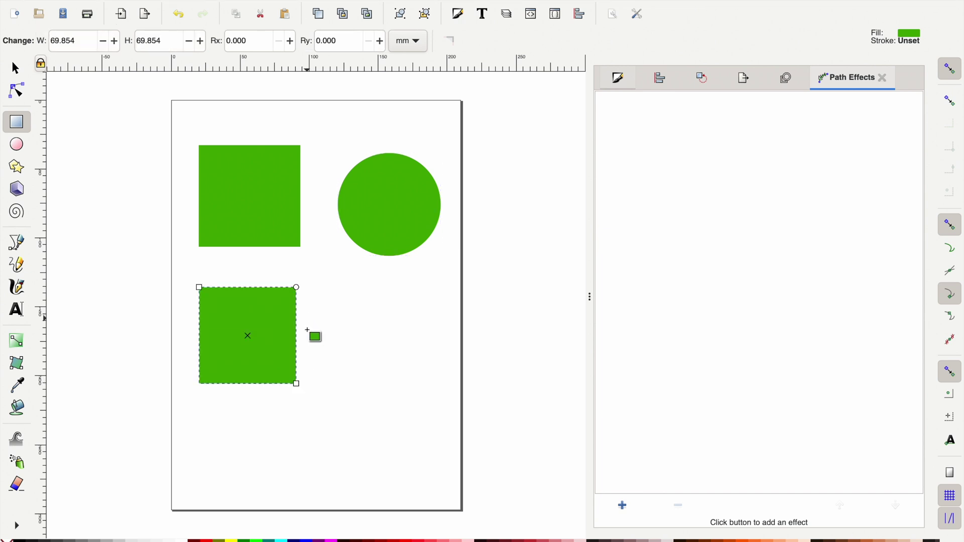
key(Delete)
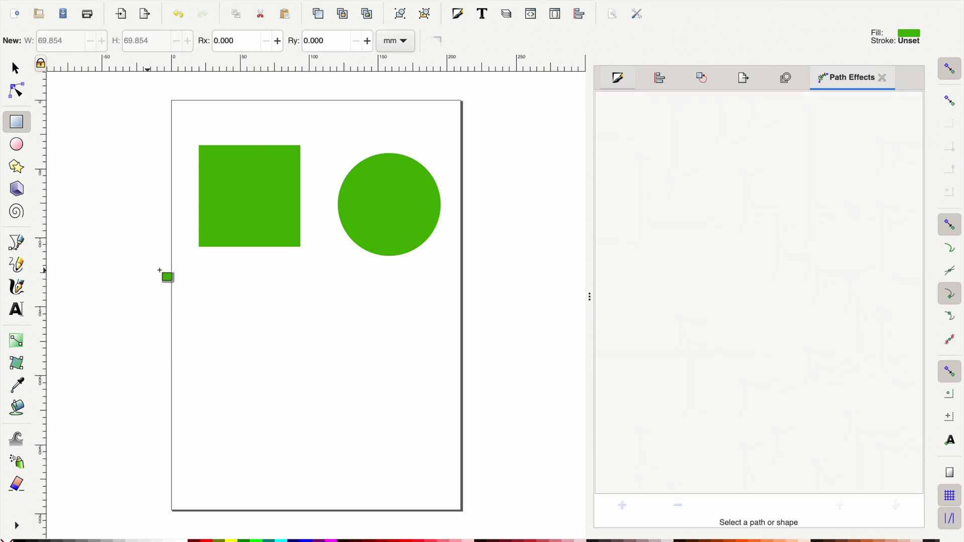
drag(294, 331, 327, 370)
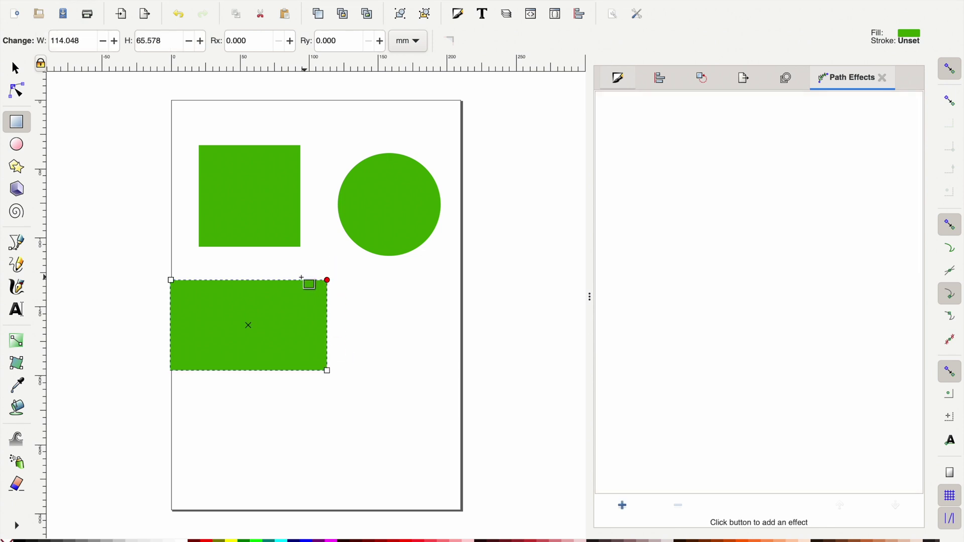
drag(328, 279, 326, 321)
- Draw an upright ellipse with radii of about 31 and 50 mm below the circle, leaving it deselected
click(409, 209)
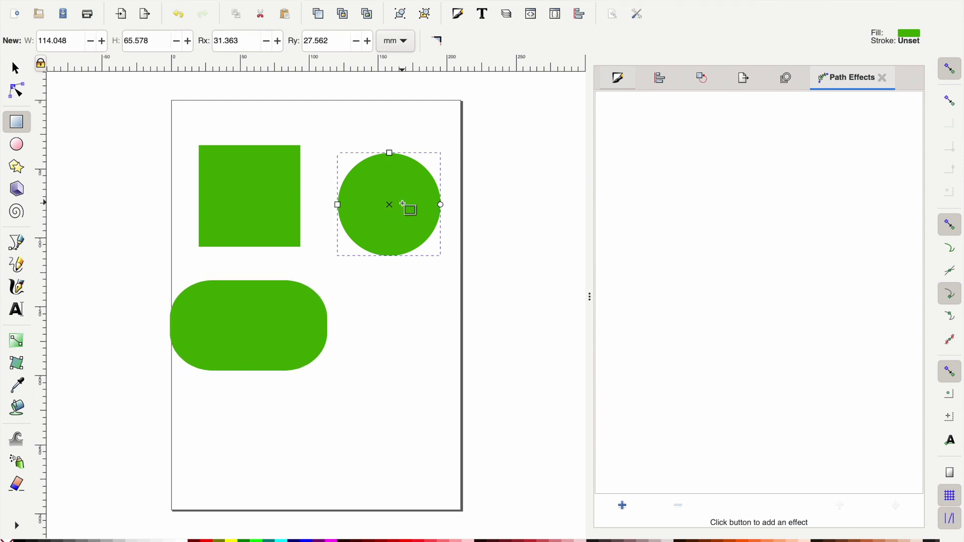
key(e)
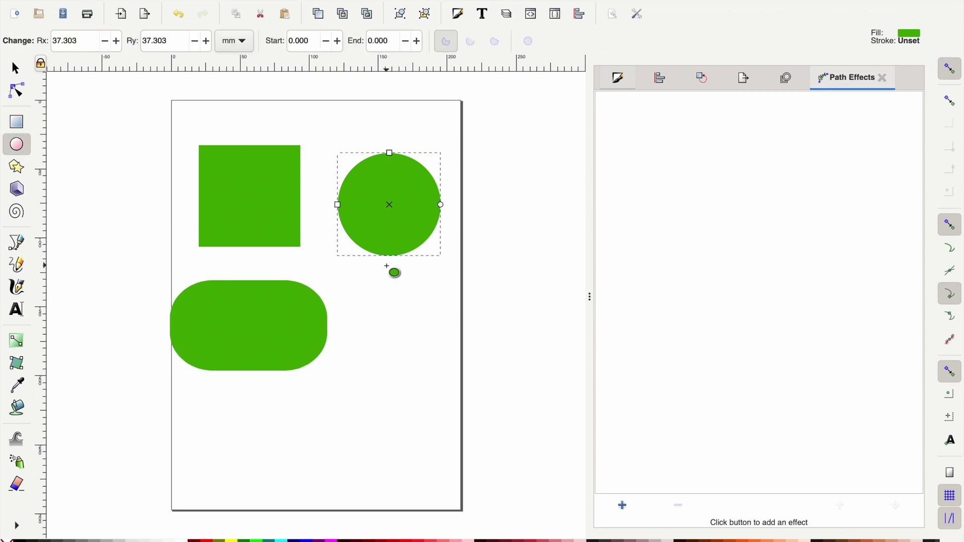
drag(358, 290, 445, 427)
key(Escape)
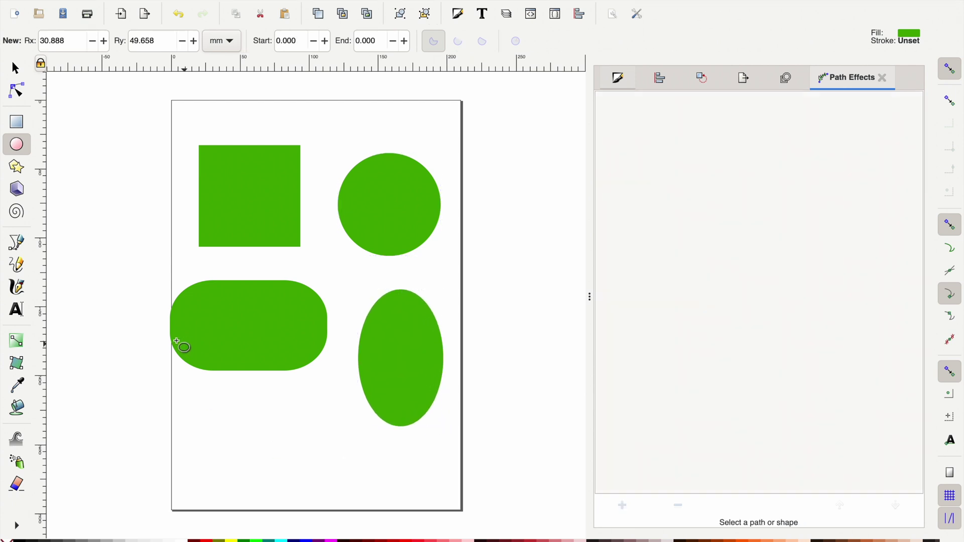
- Draw a star over the page edge next to the circle and set its corners to 5
click(13, 172)
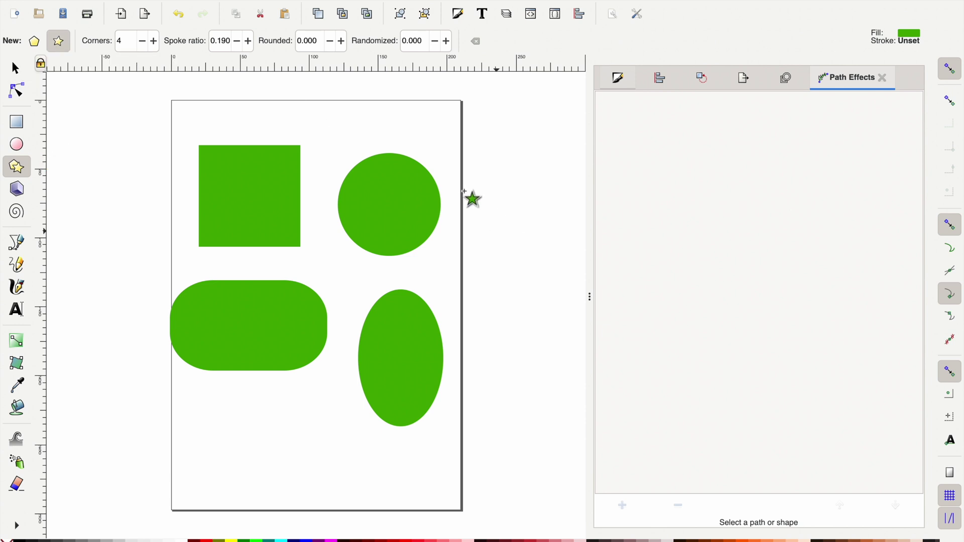
mouse_move(480, 171)
mouse_down()
mouse_move(525, 237)
mouse_move(463, 233)
mouse_move(474, 233)
mouse_up()
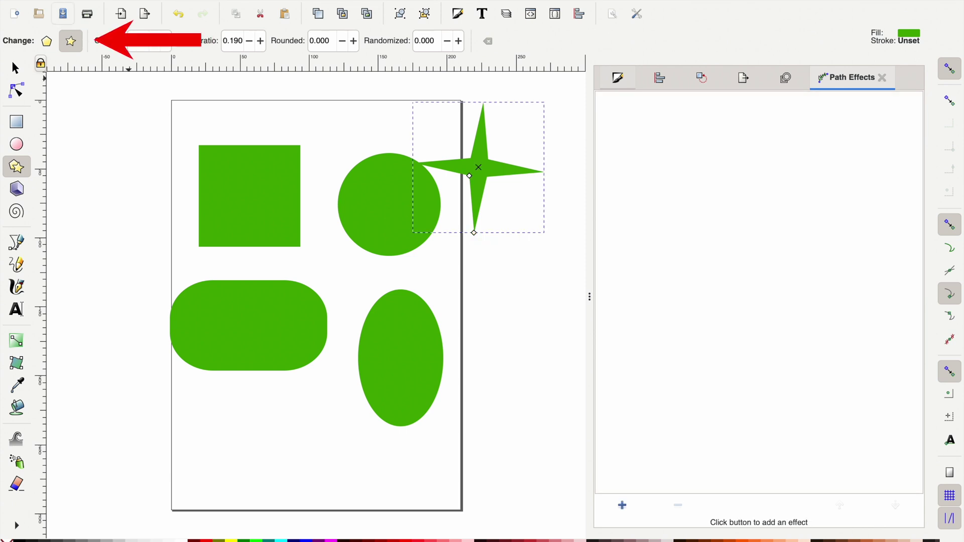
click(165, 45)
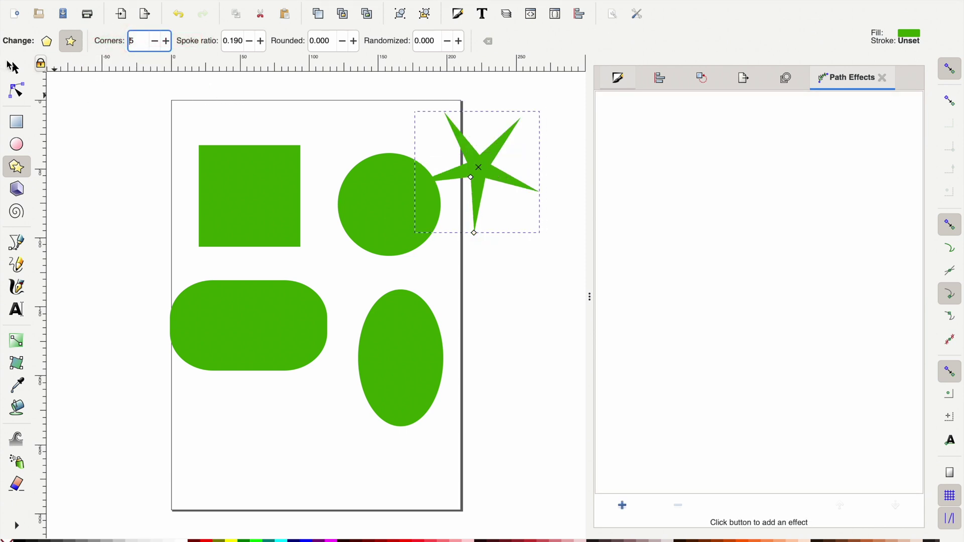
- Move the star away from the circle and rotate it so one point faces up
click(17, 69)
click(502, 165)
drag(545, 110, 543, 164)
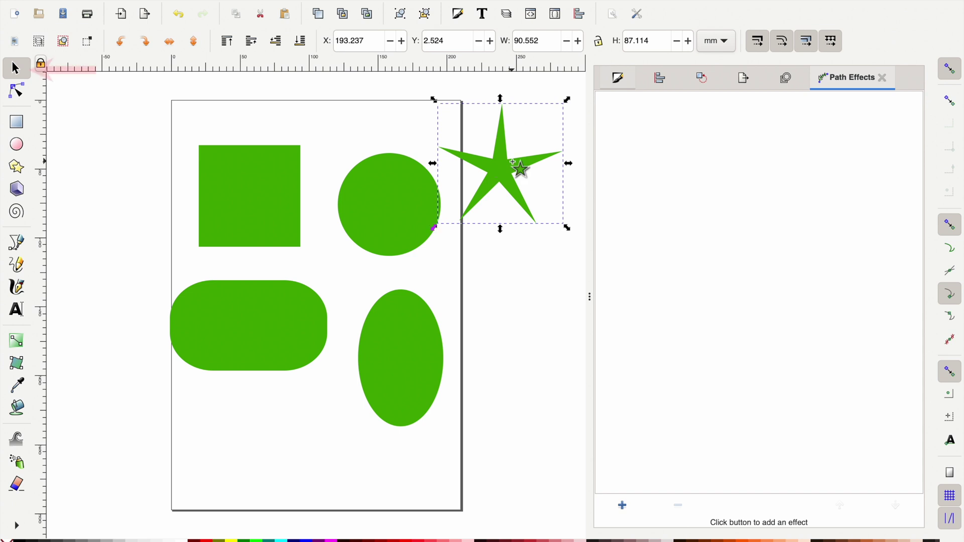
- Increase the star's spoke ratio to 0.280
double_click(516, 165)
click(261, 46)
click(261, 47)
click(261, 47)
click(261, 46)
click(261, 46)
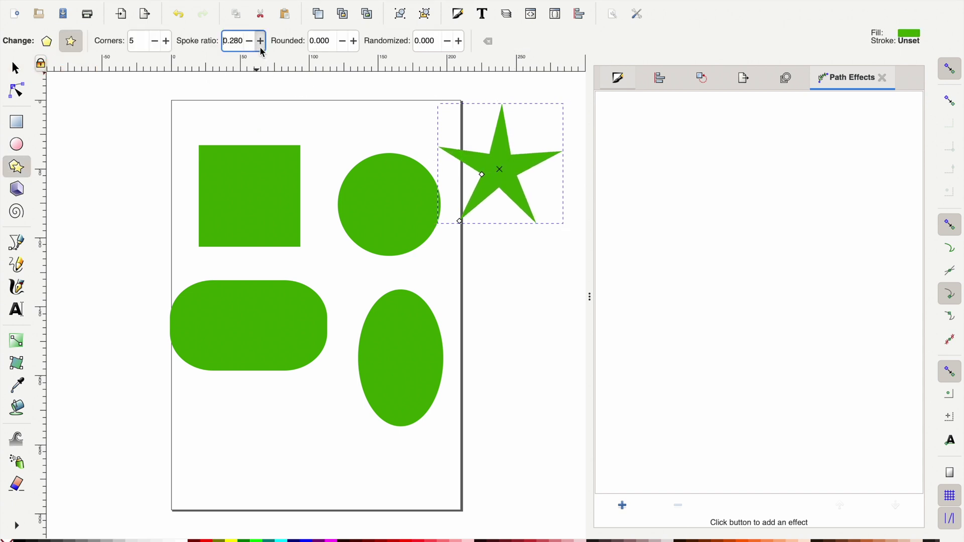
- Increase the star's spoke ratio to 0.420
scroll(261, 48, up, 10)
click(253, 44)
click(253, 44)
click(253, 44)
click(253, 43)
click(253, 44)
click(253, 44)
click(253, 44)
click(253, 44)
click(253, 44)
click(253, 43)
click(253, 44)
click(253, 44)
click(254, 45)
click(254, 44)
click(253, 45)
click(253, 44)
click(254, 44)
click(254, 44)
click(253, 44)
click(254, 45)
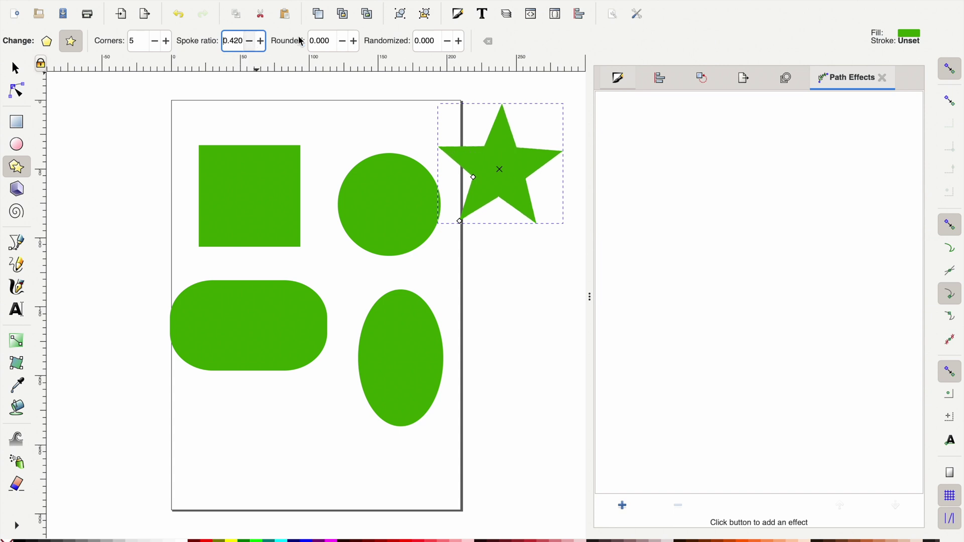
- Try the star as a polygon with 4 corners, restore the five-pointed star and deselect it
click(47, 41)
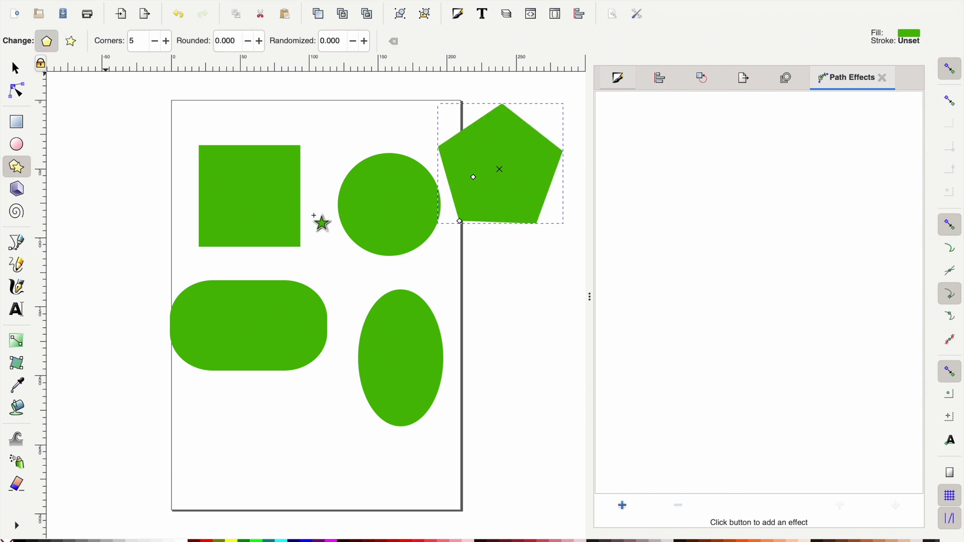
click(155, 41)
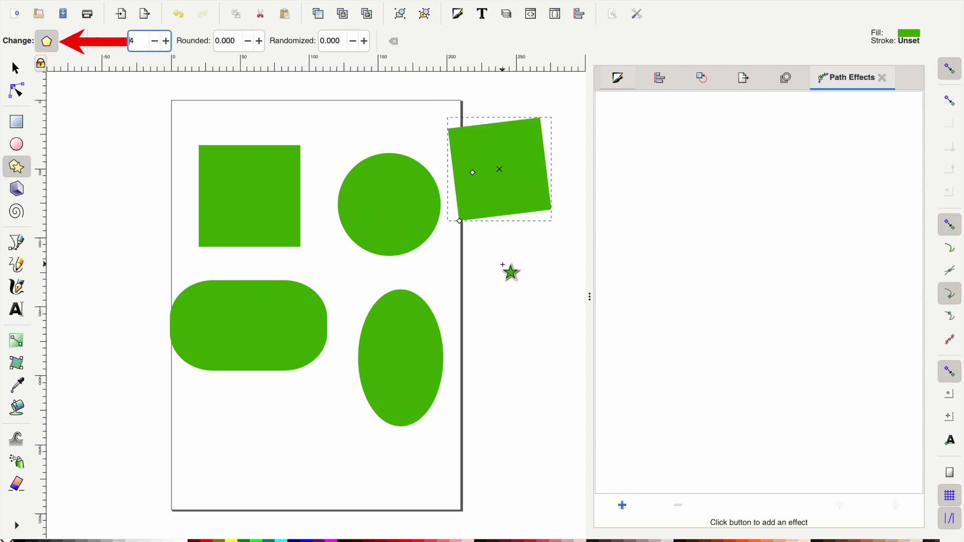
key(Up)
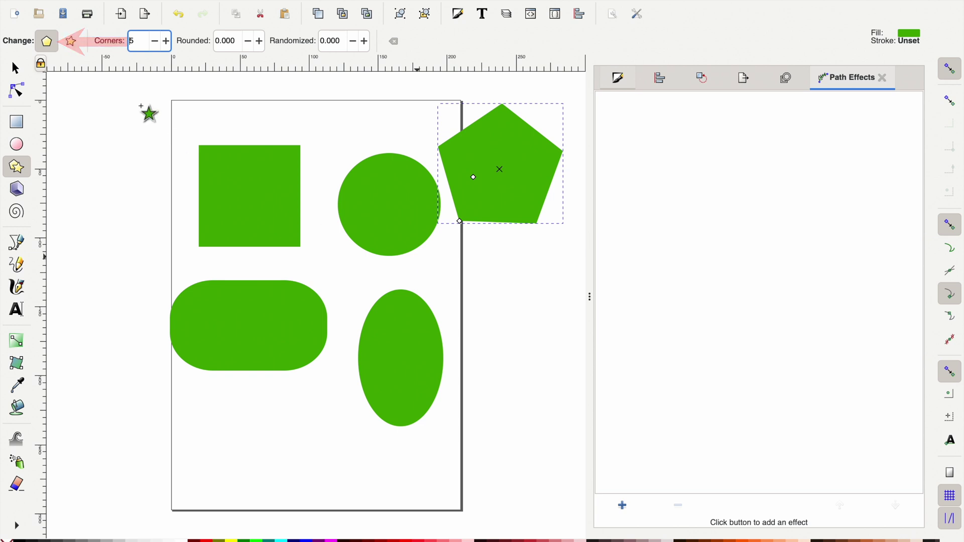
click(71, 41)
click(473, 292)
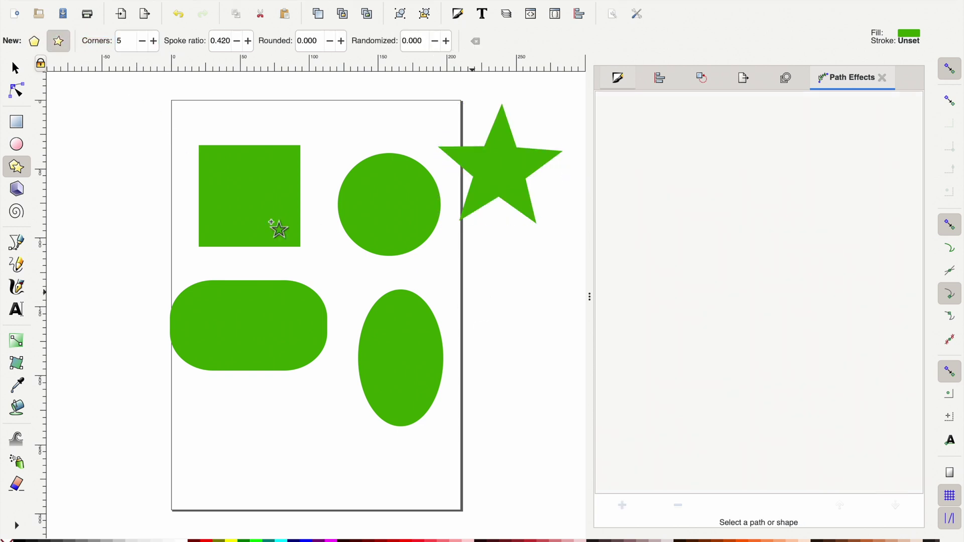
- Draw a four-cornered polygon about 94 mm wide and high below the star, standing on one corner
click(34, 41)
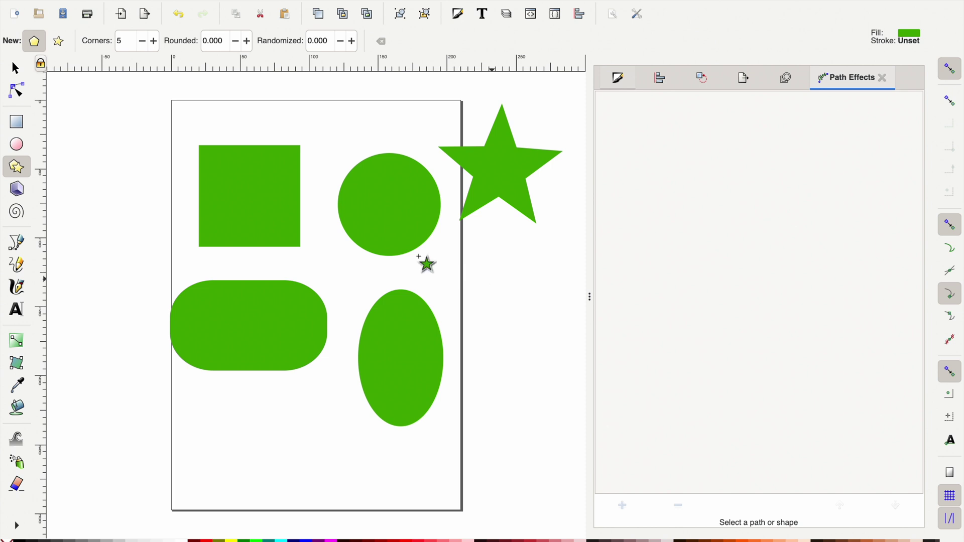
click(142, 41)
drag(494, 273, 499, 336)
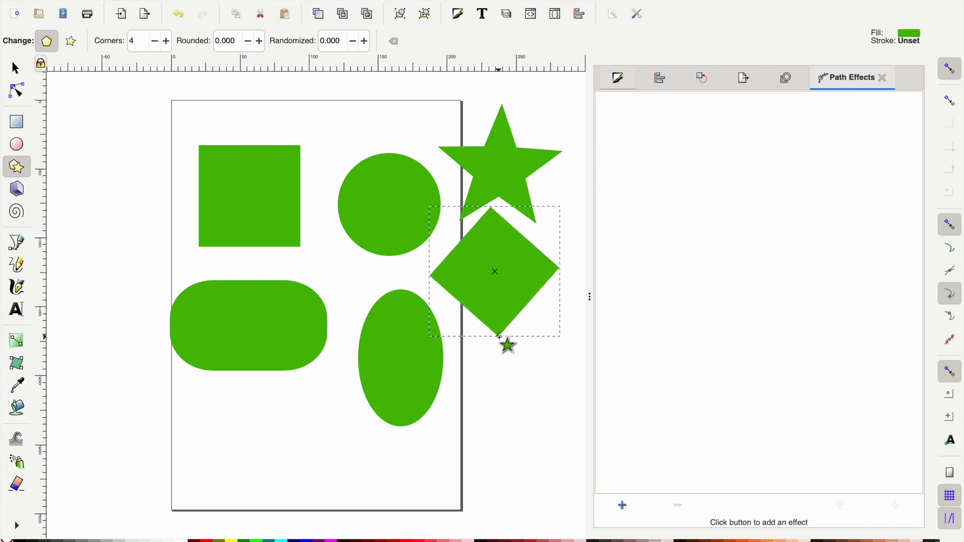
- Resize the four-cornered polygon into a diamond about 73 mm wide and 133 mm tall, and rotate it slightly to straighten it
key(s)
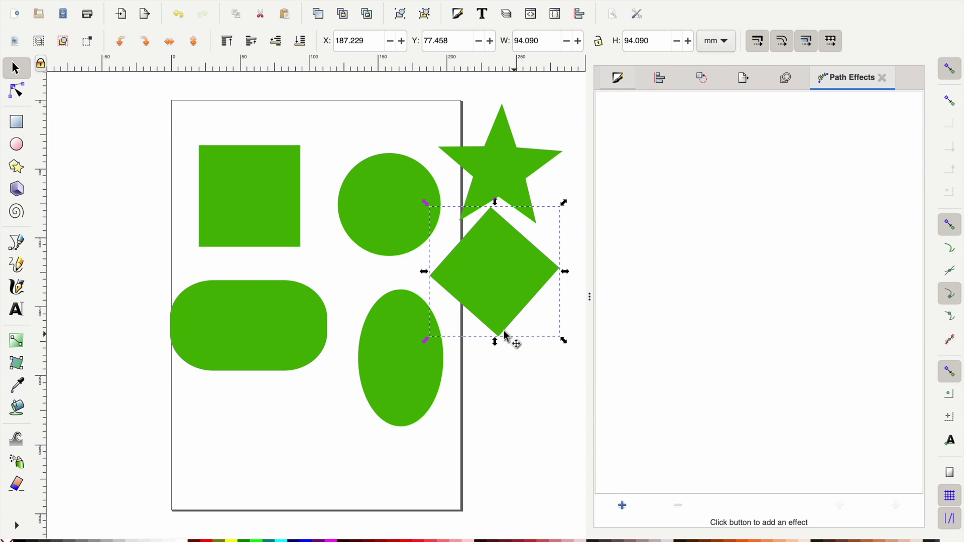
drag(497, 346, 496, 399)
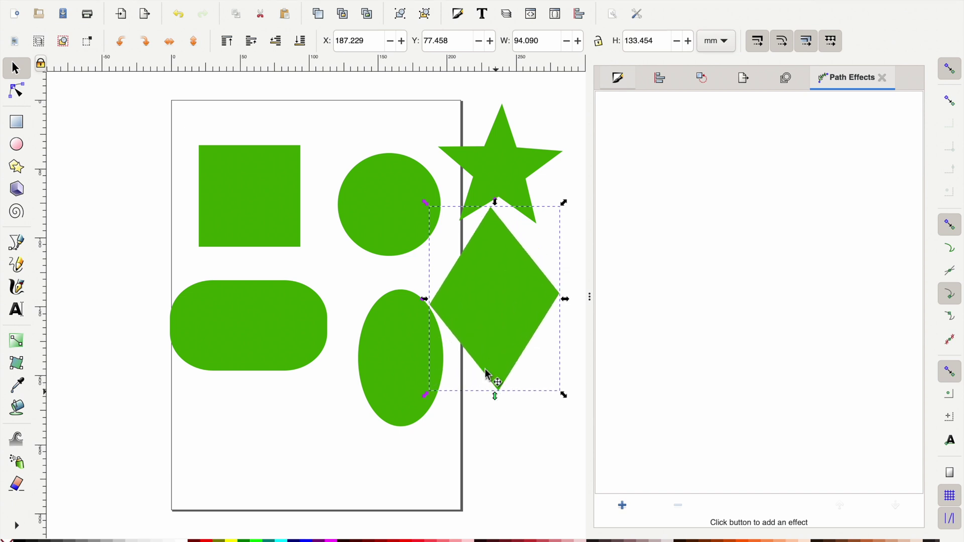
drag(430, 300, 462, 300)
click(522, 307)
mouse_move(565, 205)
mouse_down()
mouse_move(569, 225)
mouse_move(565, 218)
mouse_up()
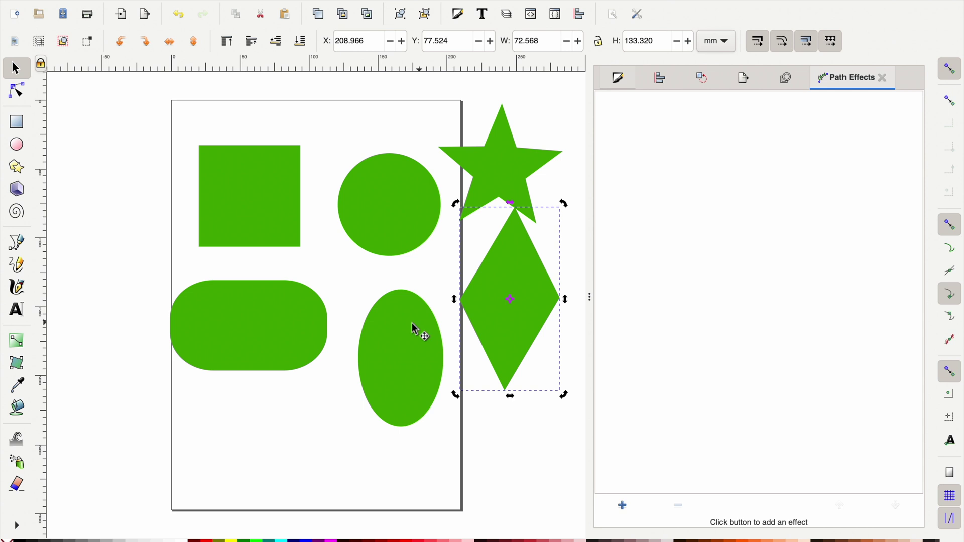
- Skew the diamond vertically until its side corners are roughly level, and move it down away from the star
drag(453, 301, 449, 334)
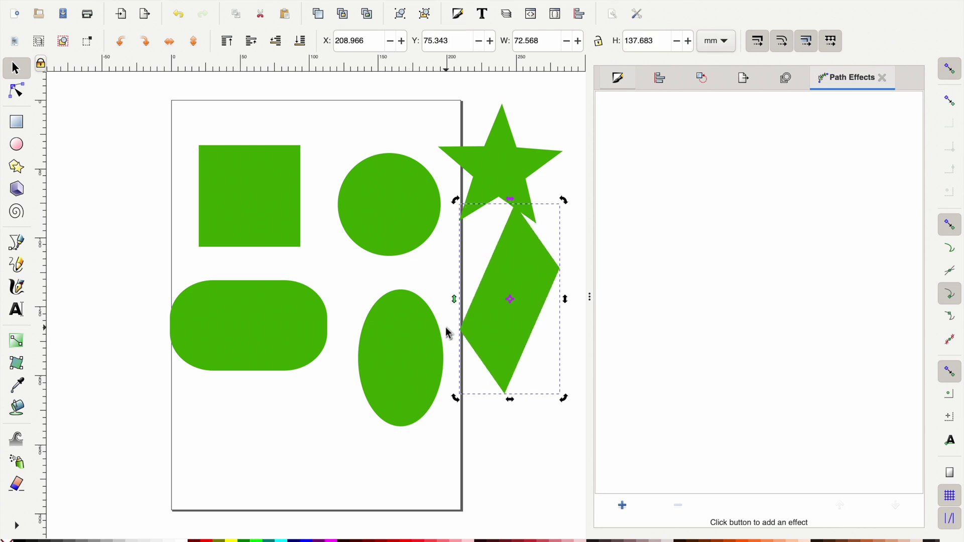
drag(454, 300, 446, 262)
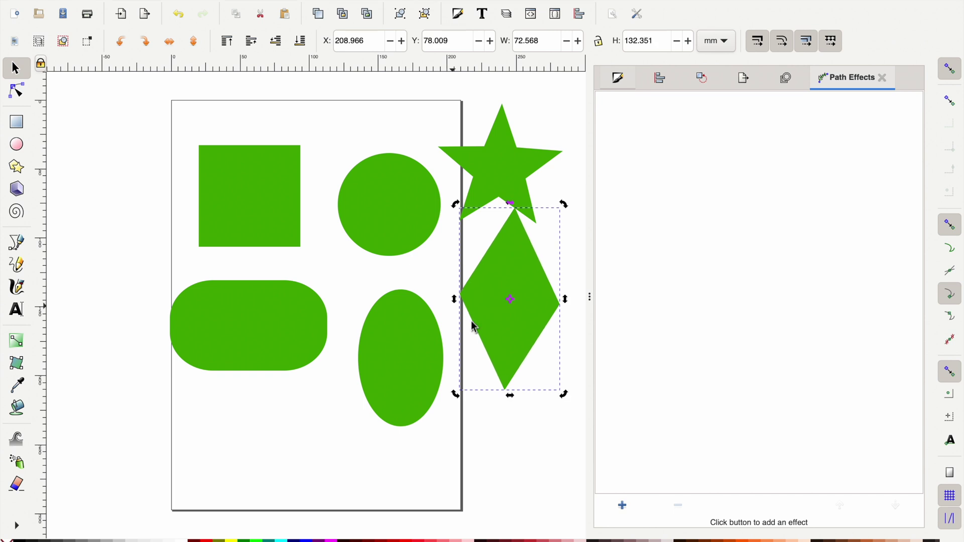
click(192, 192)
drag(510, 310, 508, 349)
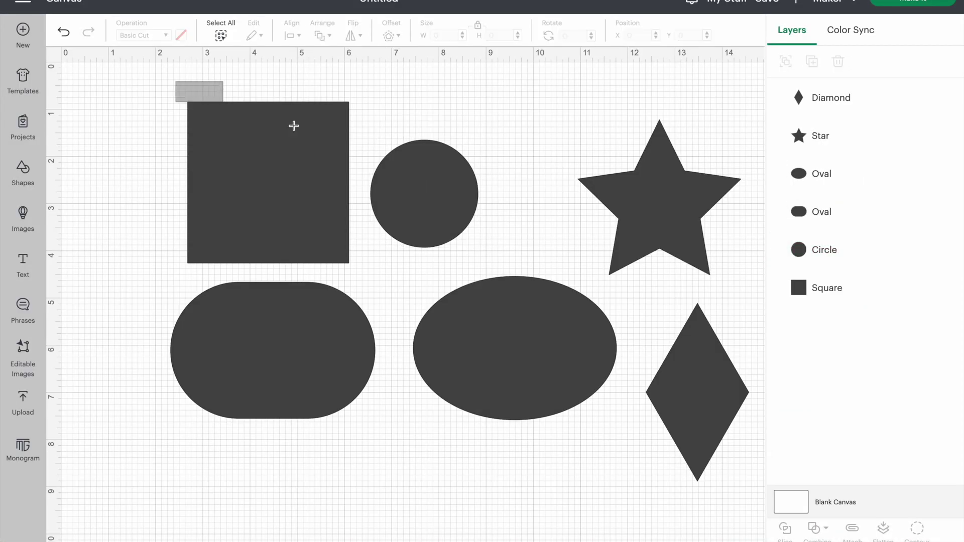
- In Cricut Design Space, center the square and circle on each other, and move the circle out between the square and star
drag(293, 125, 497, 228)
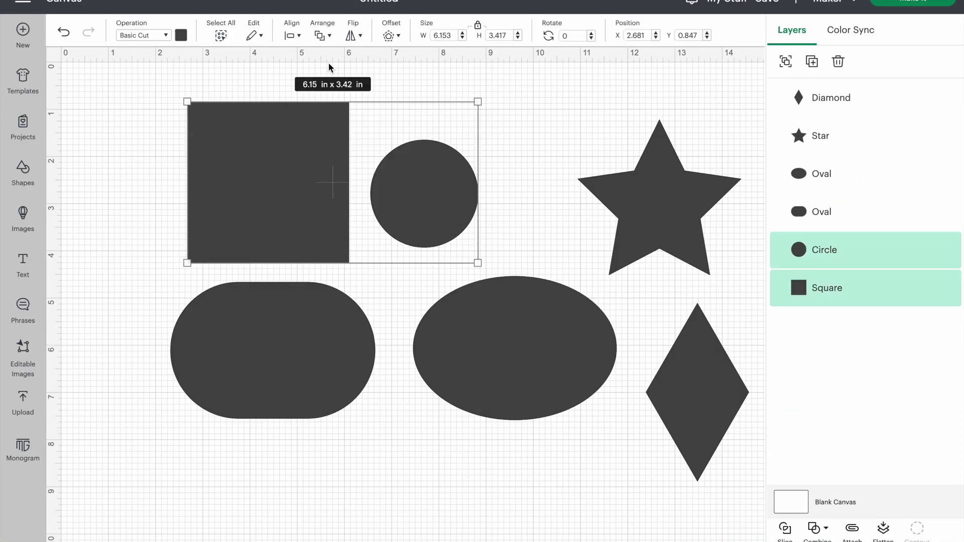
click(293, 36)
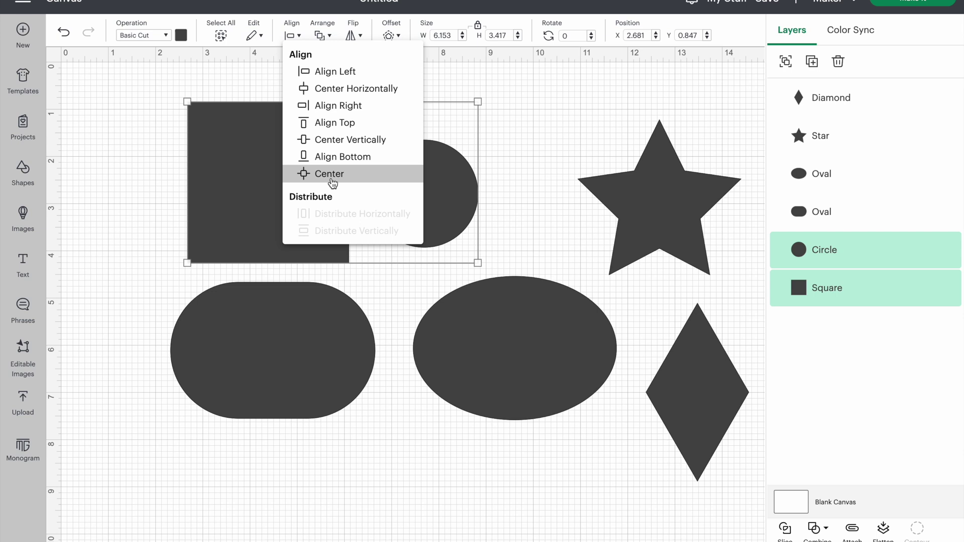
click(331, 175)
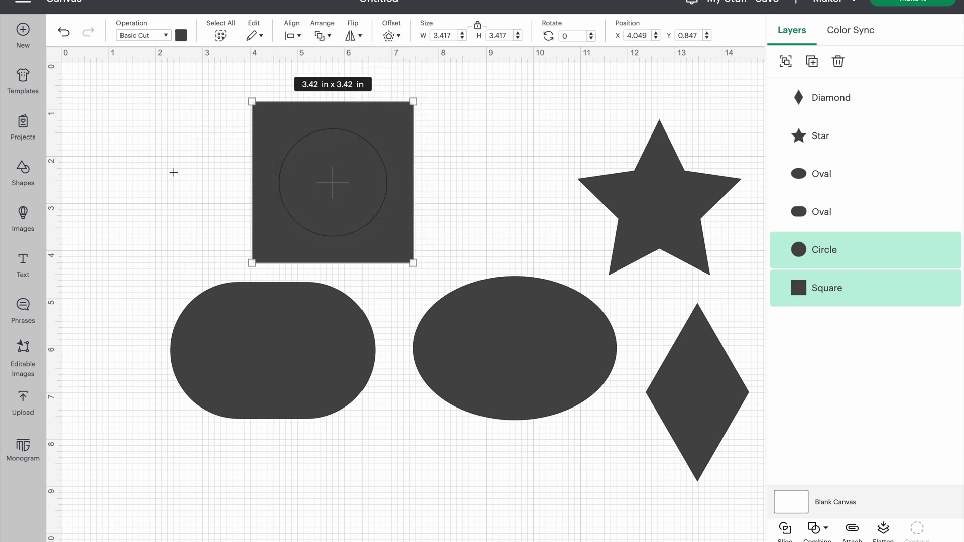
click(177, 177)
drag(362, 205, 514, 203)
- Center the square, circle and star vertically with each other and distribute them horizontally
drag(204, 89, 685, 252)
click(299, 36)
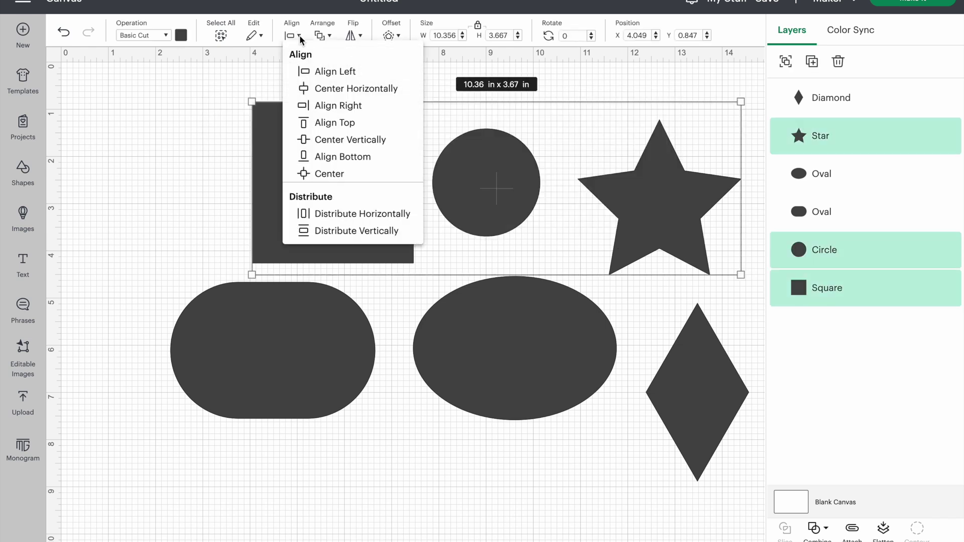
click(344, 141)
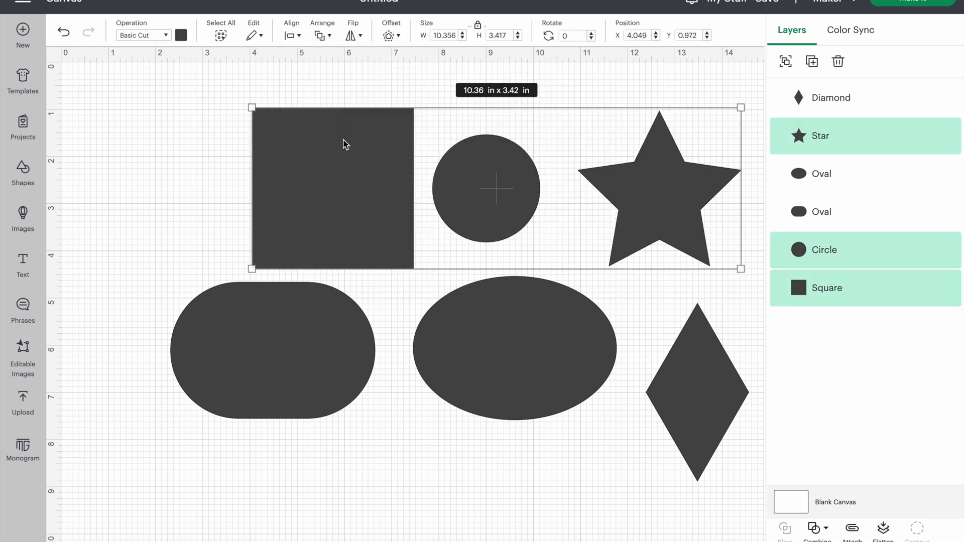
click(294, 36)
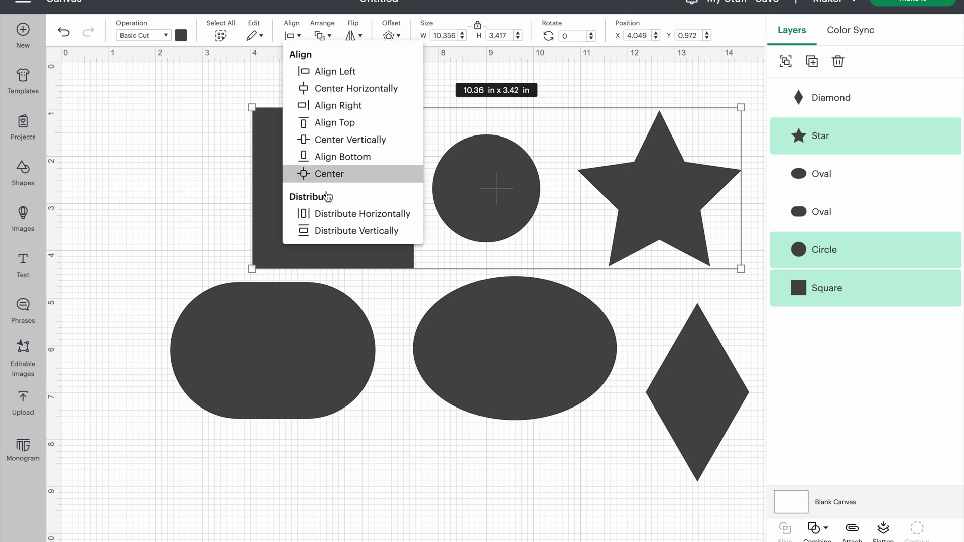
click(334, 218)
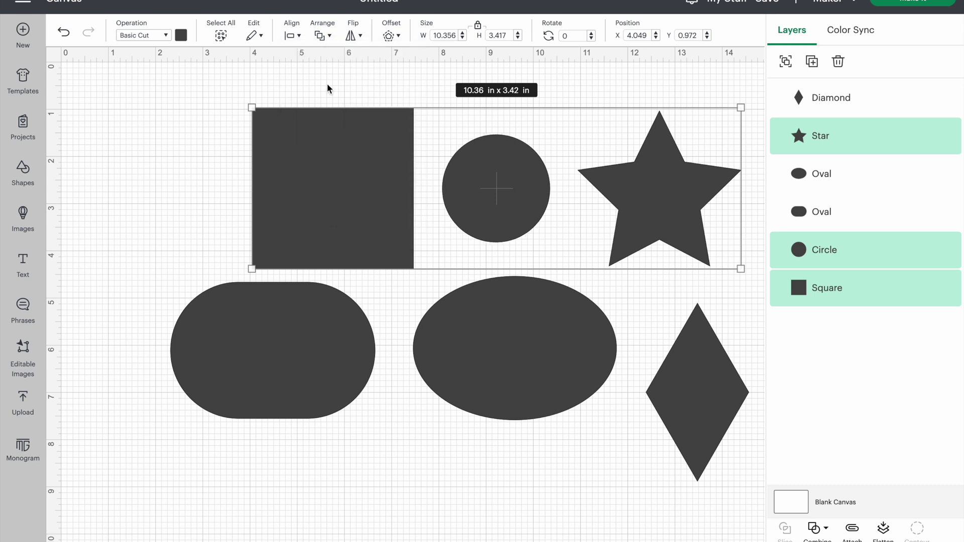
- Distribute the rounded shape, oval and diamond horizontally and align their bottom edges
drag(729, 518, 219, 290)
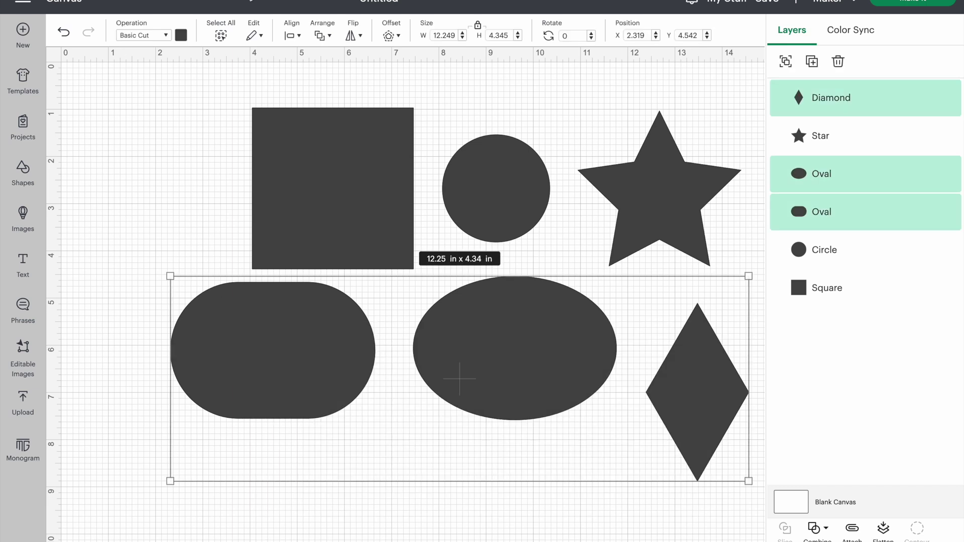
click(295, 36)
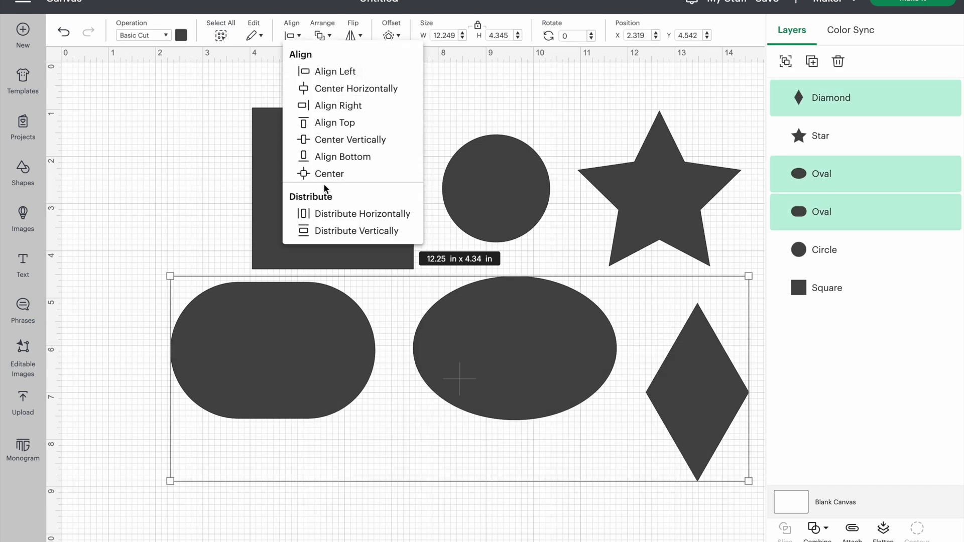
click(336, 215)
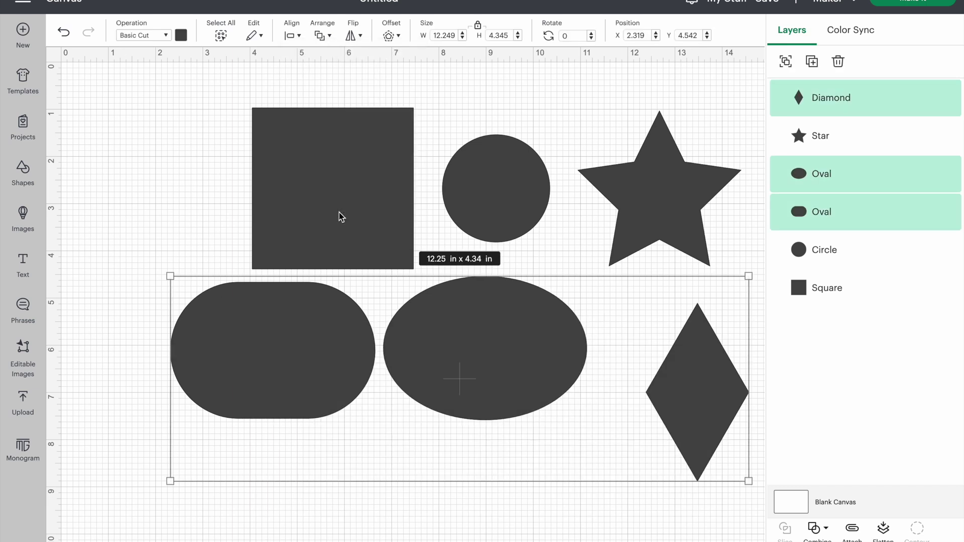
click(296, 39)
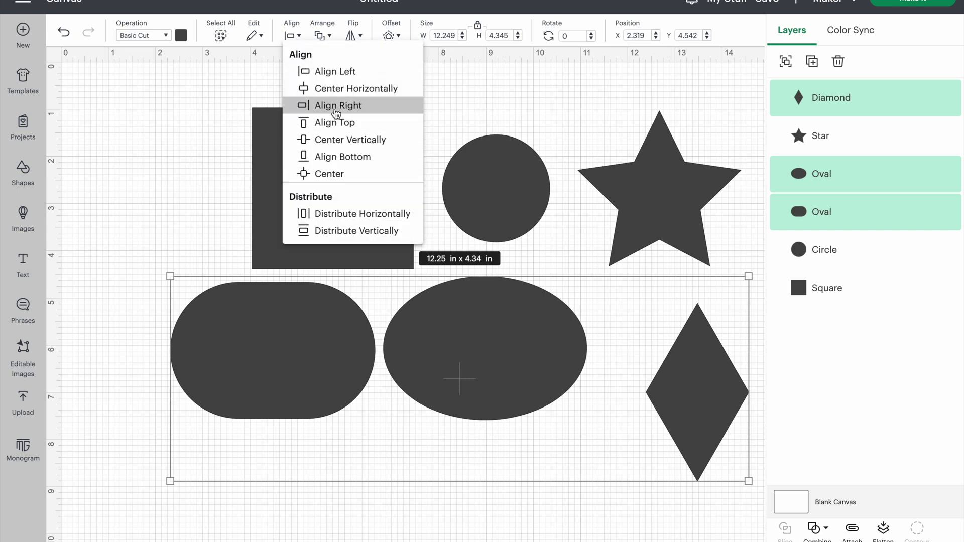
click(347, 158)
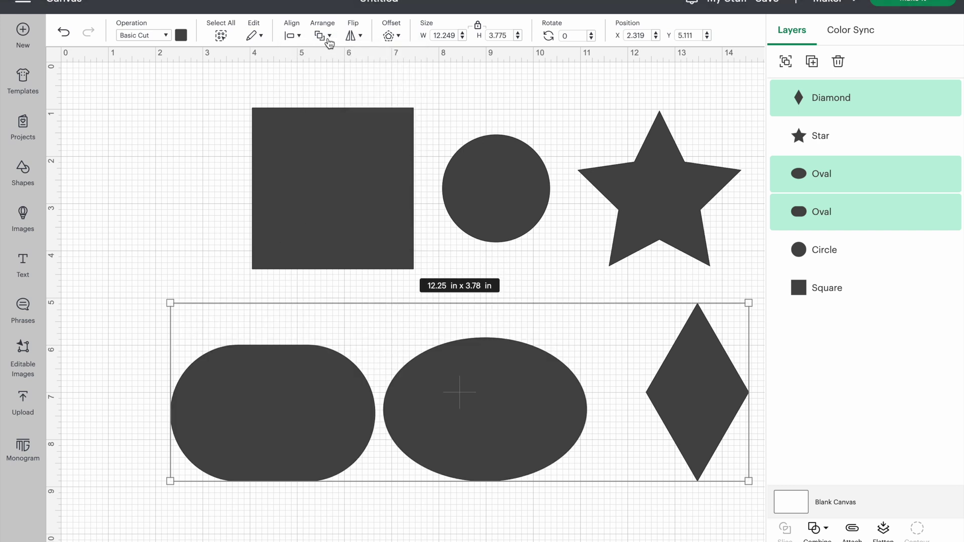
click(329, 40)
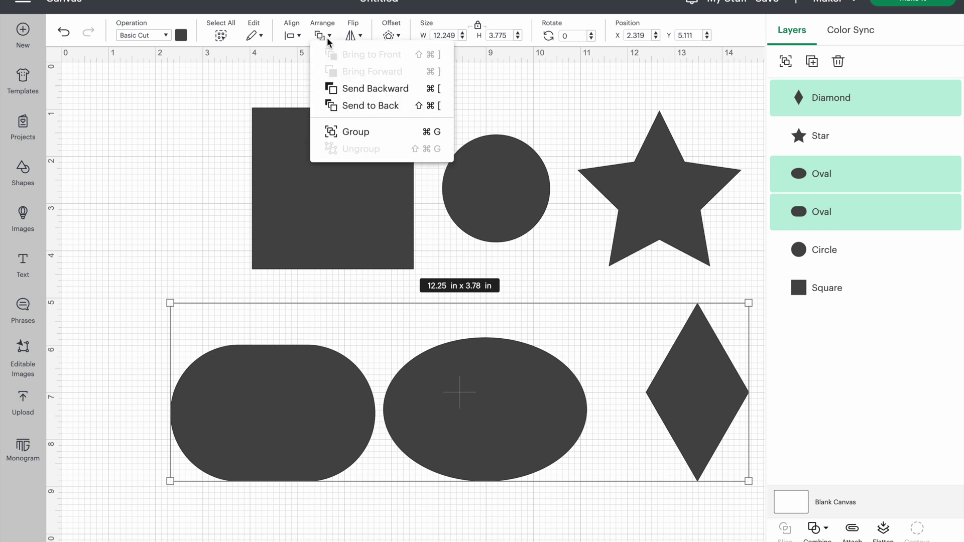
click(223, 177)
click(224, 176)
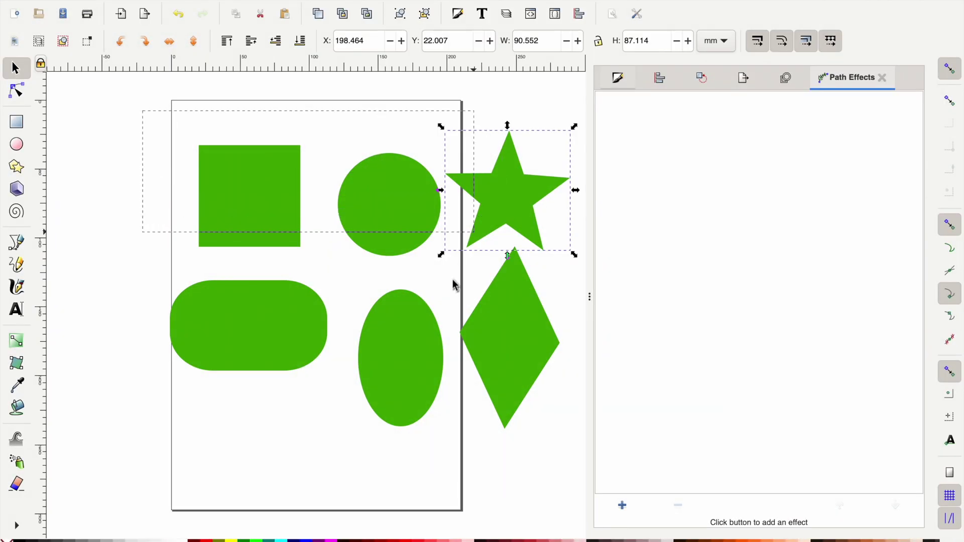
- In Inkscape, select the square and circle together and open the Align and Distribute settings
drag(455, 276, 453, 280)
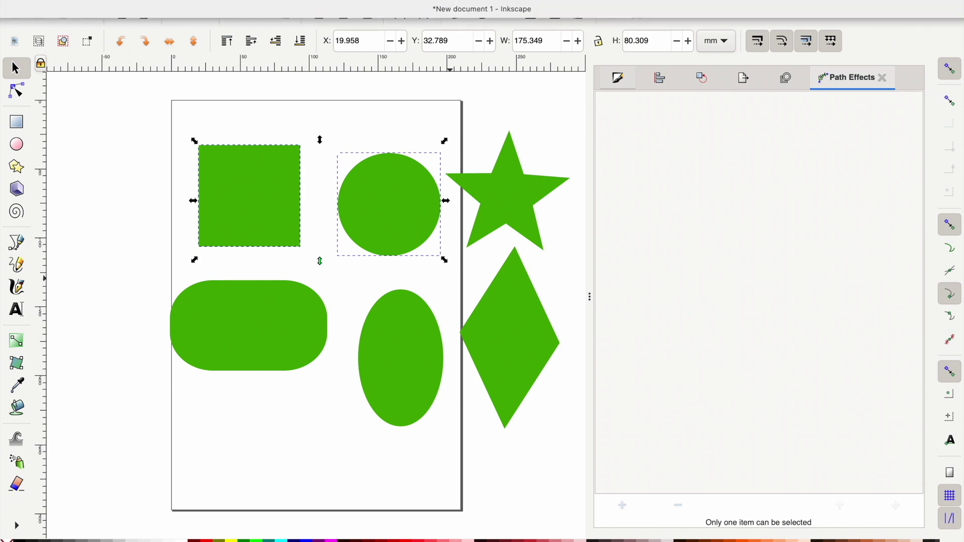
click(223, 1)
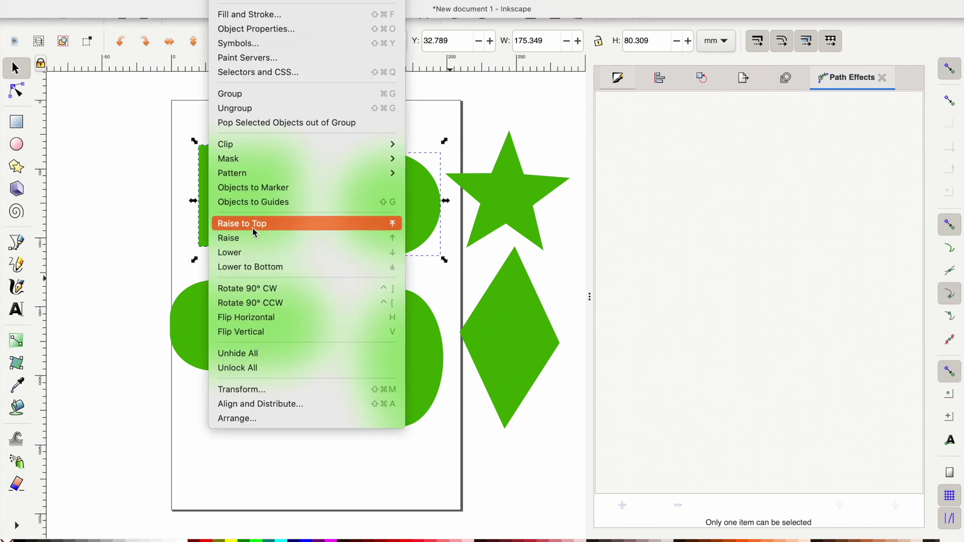
click(236, 404)
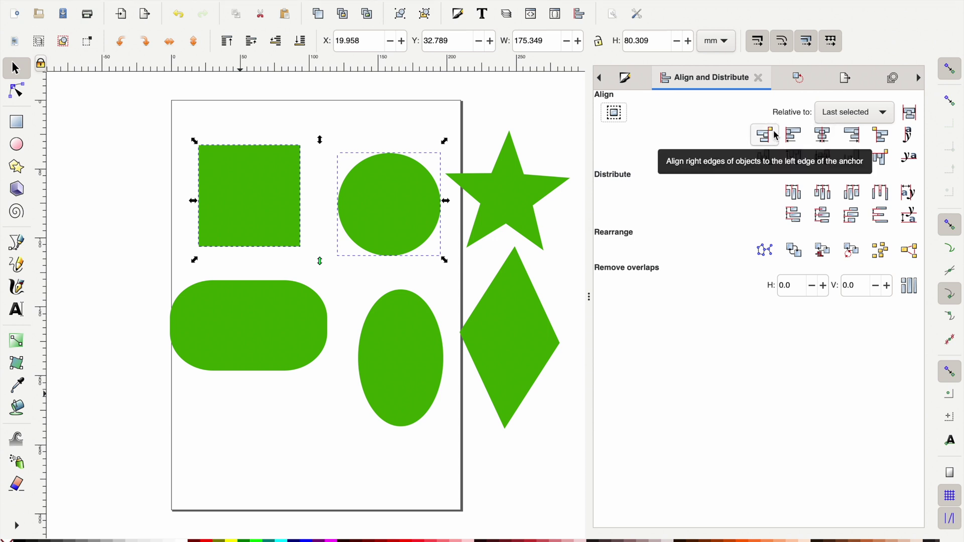
- Check the reference choices for alignment and keep it relative to Last selected
click(876, 113)
click(877, 114)
click(876, 115)
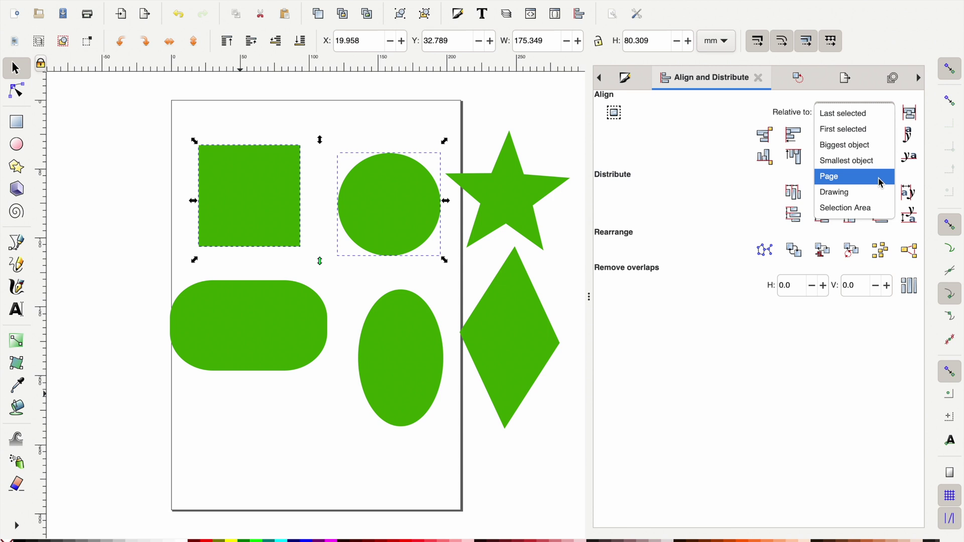
click(876, 115)
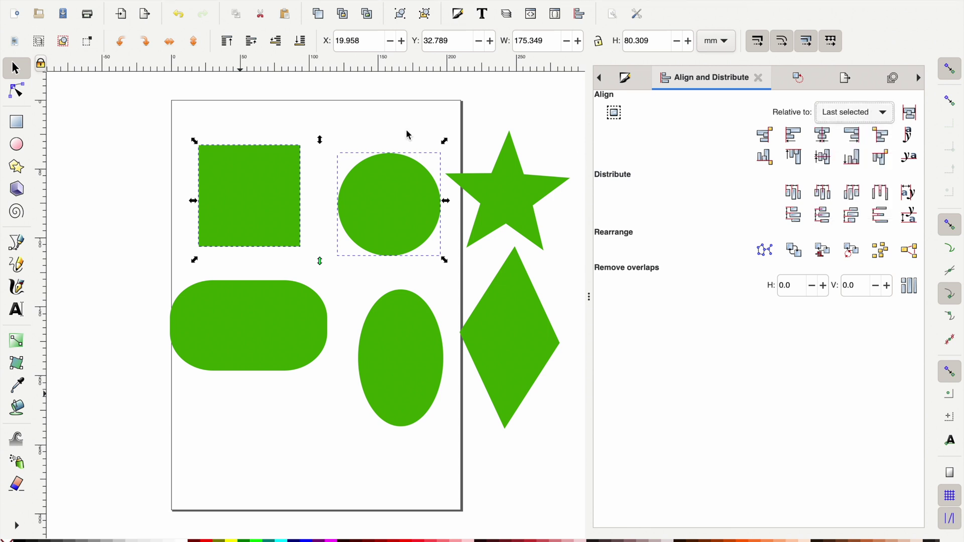
- Select the square first, add the circle as the last selected object, and clear the selection
click(370, 118)
click(269, 183)
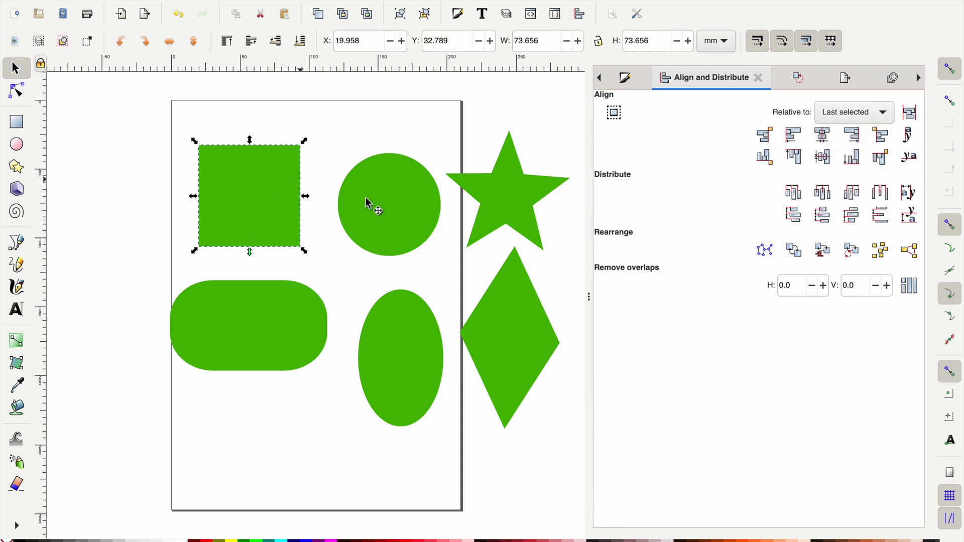
shift+click(380, 207)
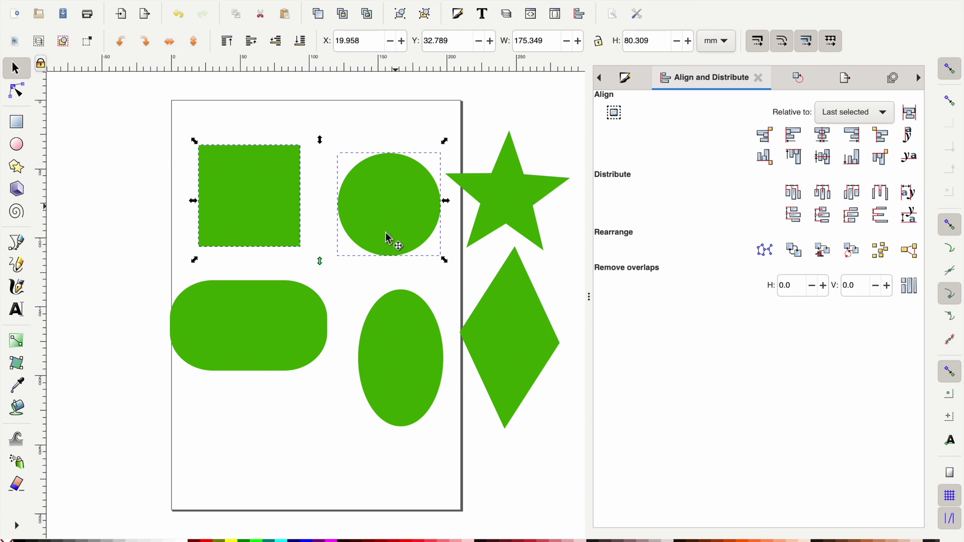
click(315, 103)
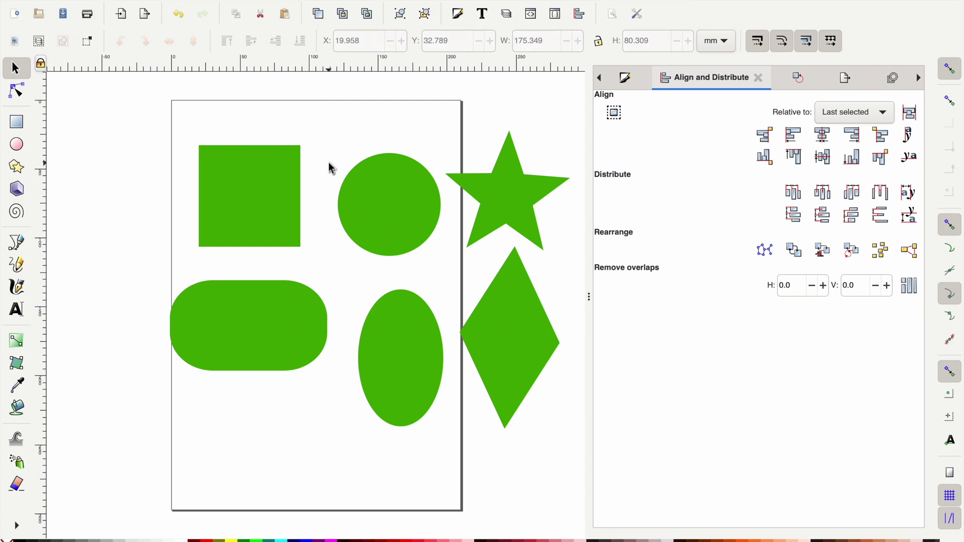
- Center the square and circle on a common horizontal axis, then try centering them on a vertical axis and undo that last alignment
drag(197, 144, 454, 281)
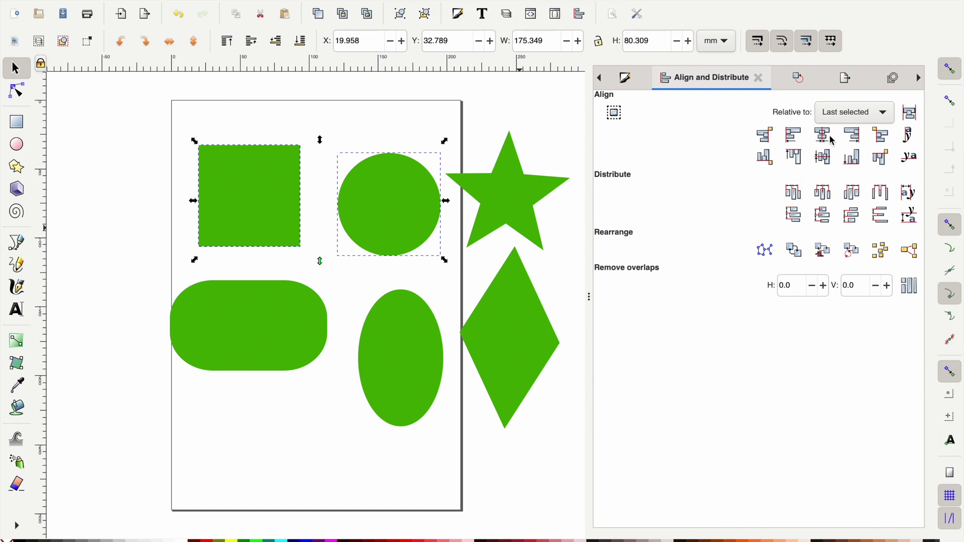
click(824, 158)
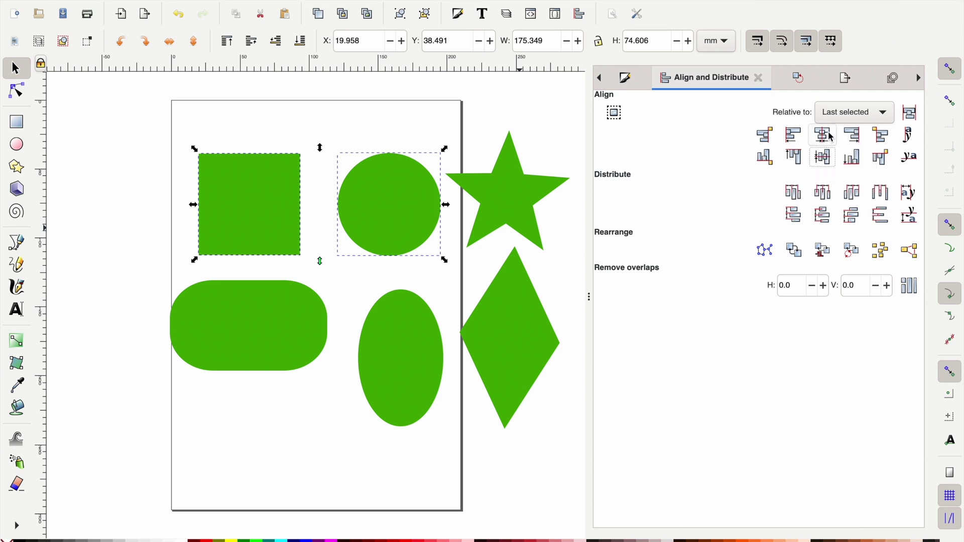
click(828, 136)
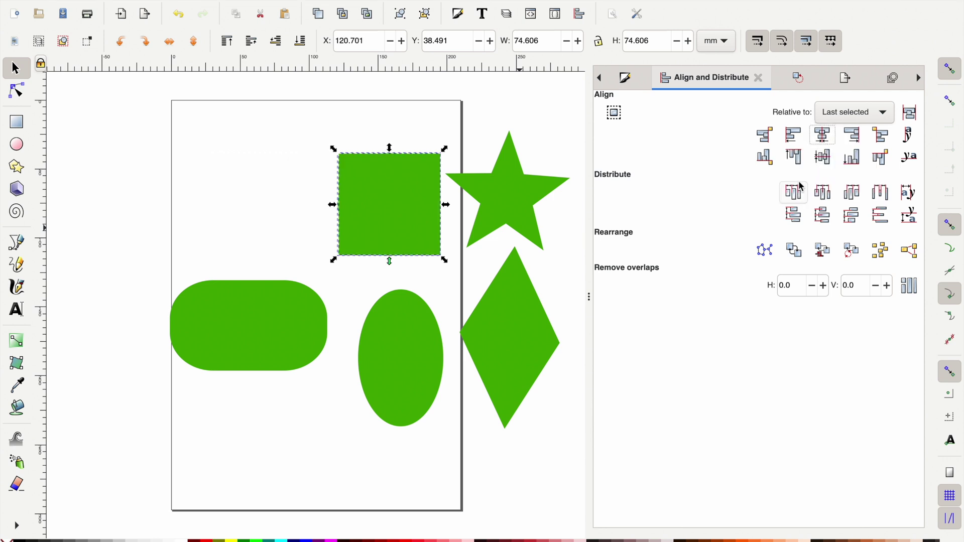
key(ctrl+z)
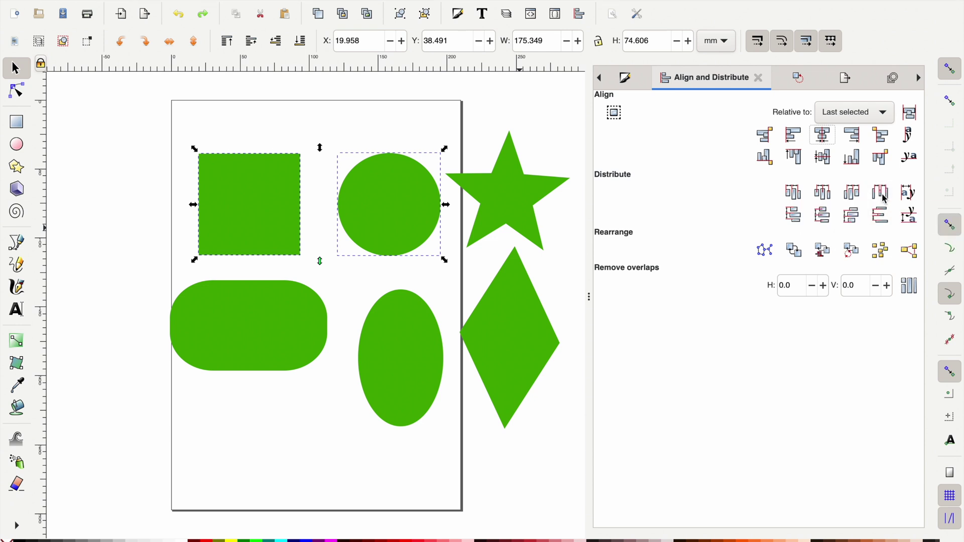
- Center the square, circle and star on a horizontal axis and distribute them with even horizontal gaps
drag(165, 105, 585, 276)
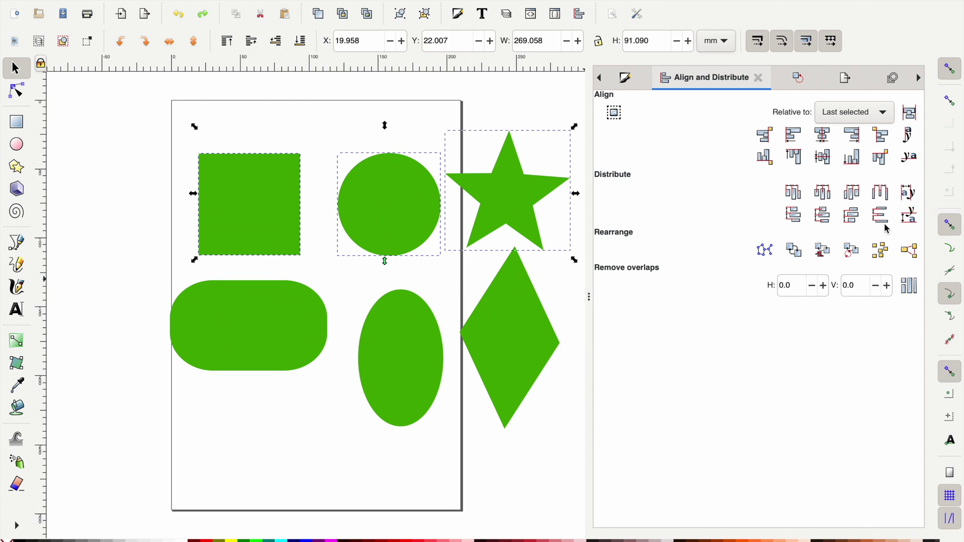
click(823, 157)
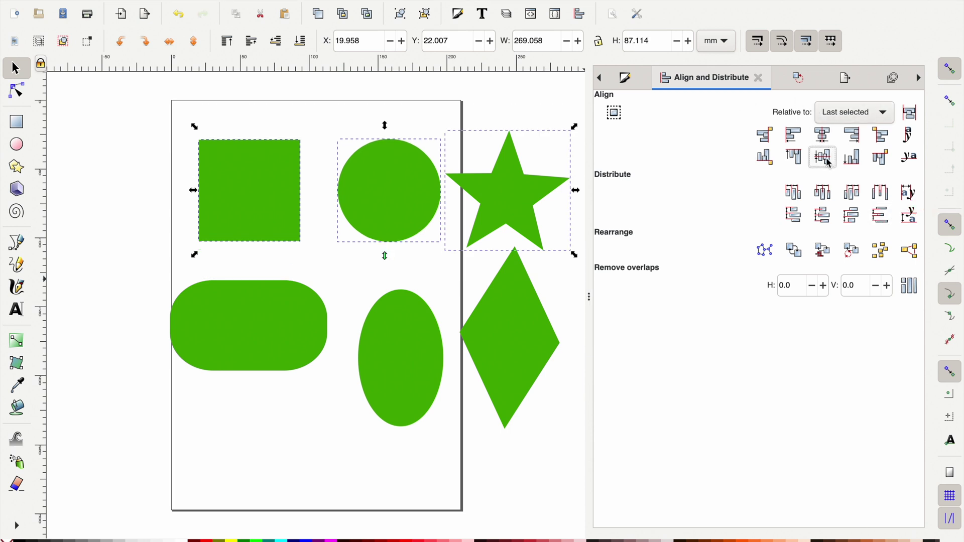
click(881, 194)
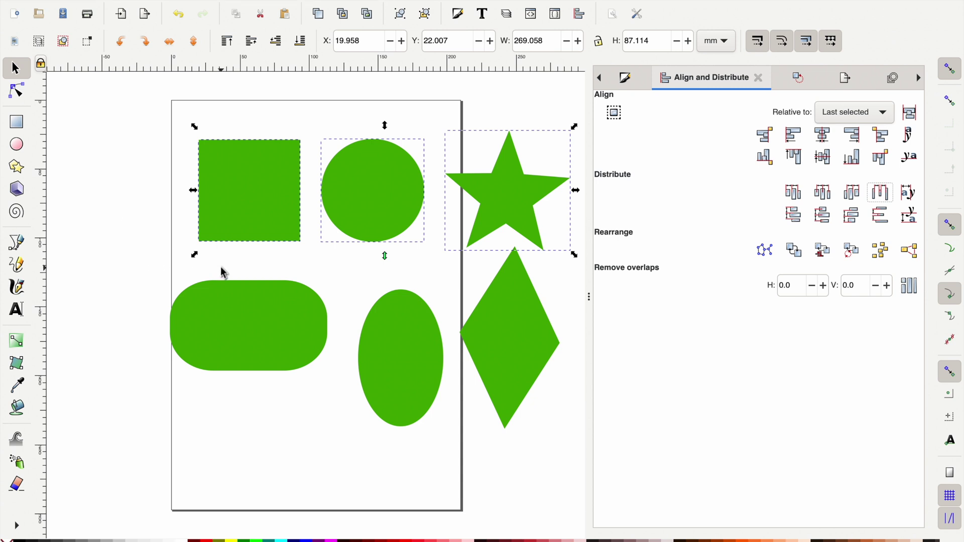
click(316, 429)
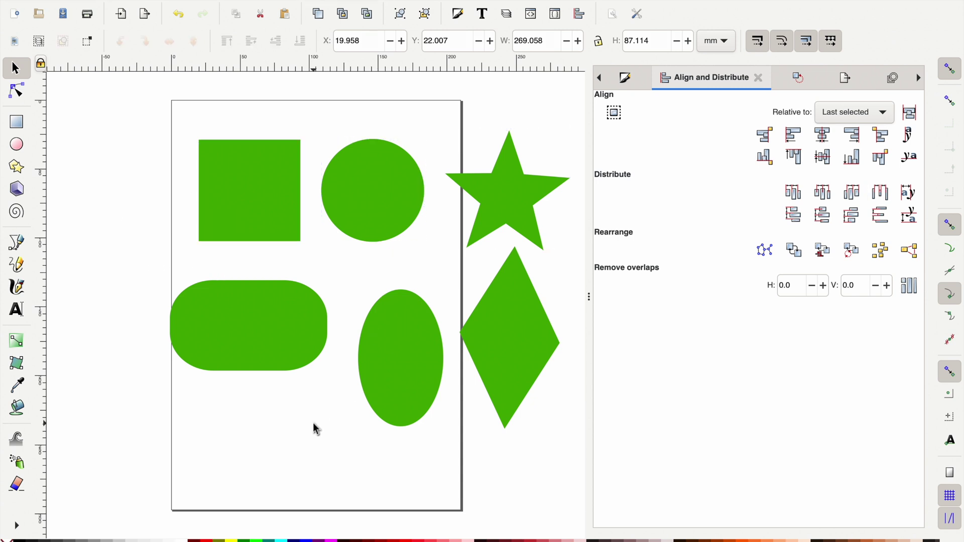
- In Cricut Design Space, move the oval up level with the rounded shape and color it red
click(291, 227)
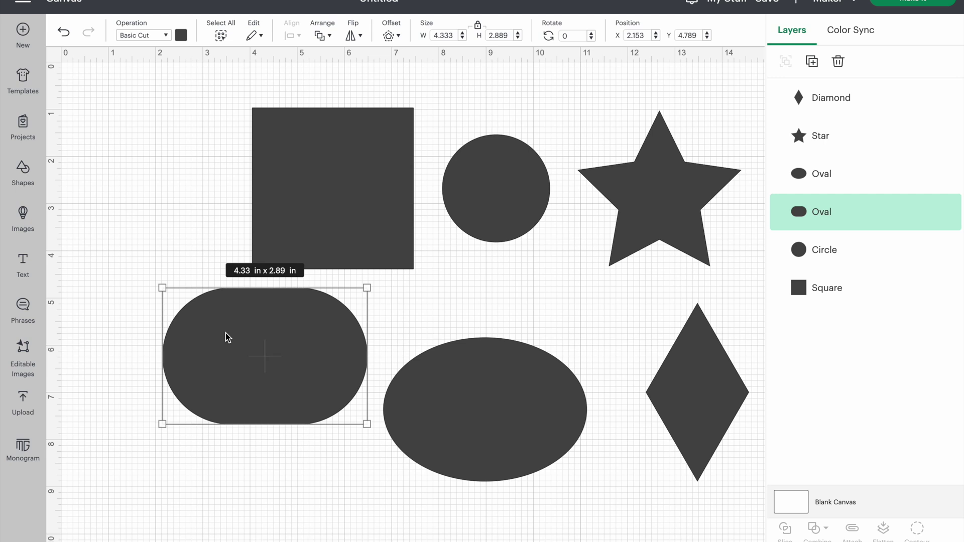
click(411, 398)
drag(410, 397, 413, 346)
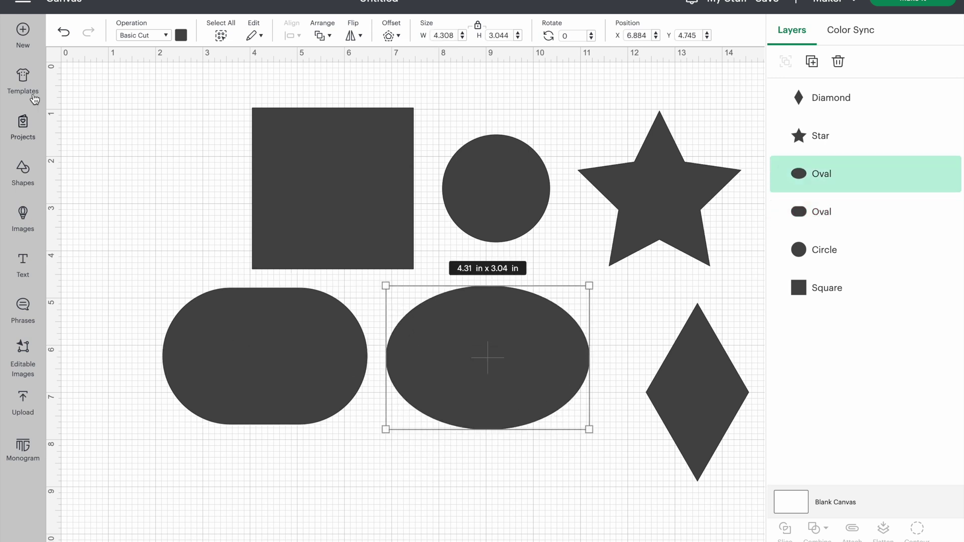
click(181, 36)
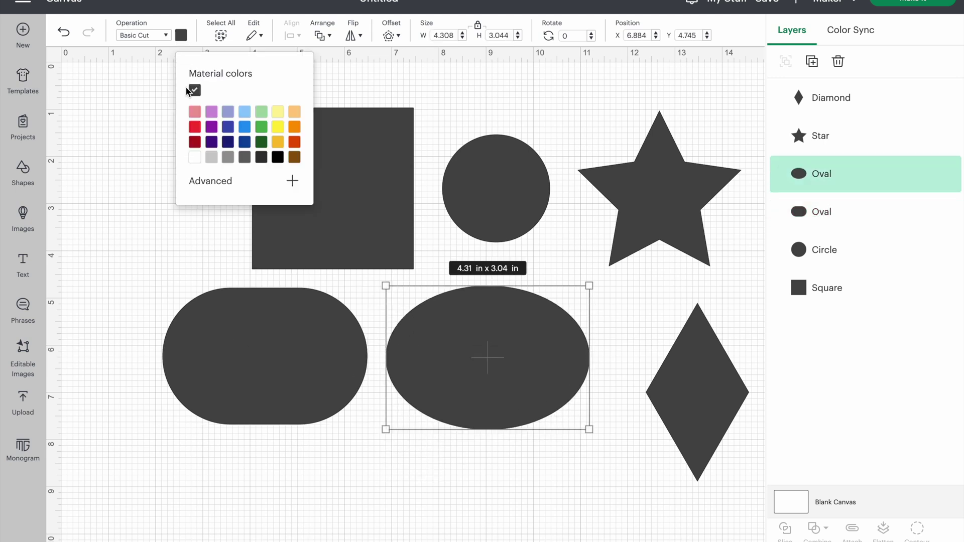
click(194, 127)
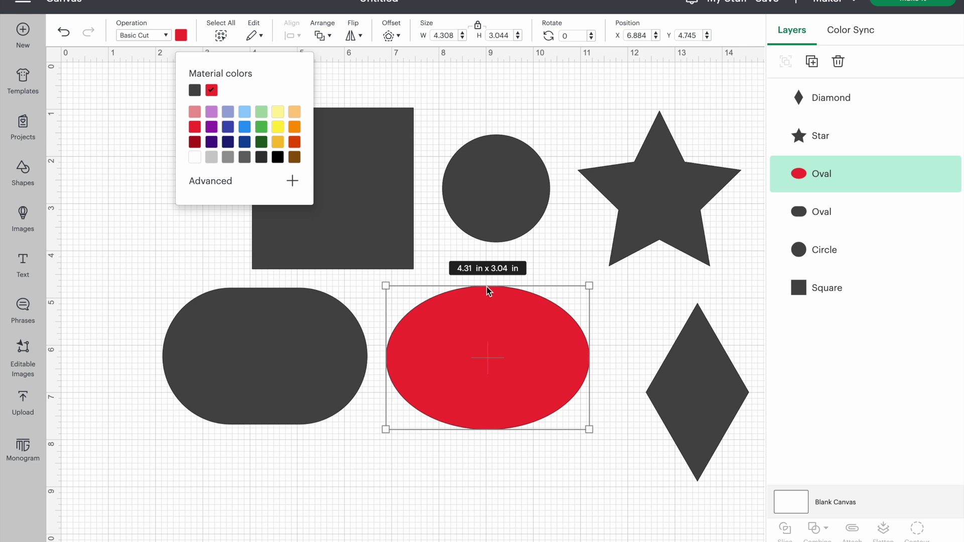
- Color the diamond green, the square purple, the circle light yellow and the star gold
click(681, 421)
click(181, 36)
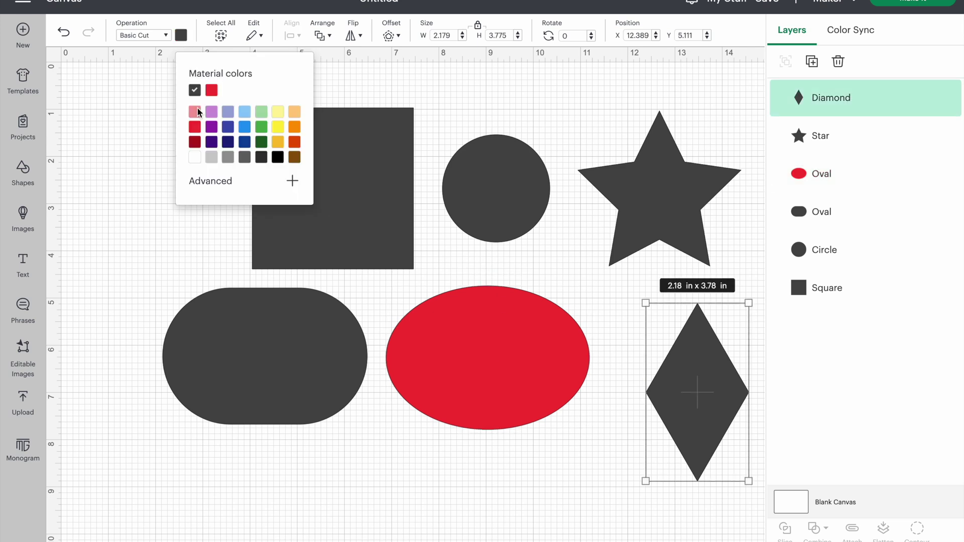
click(261, 127)
click(352, 231)
click(181, 35)
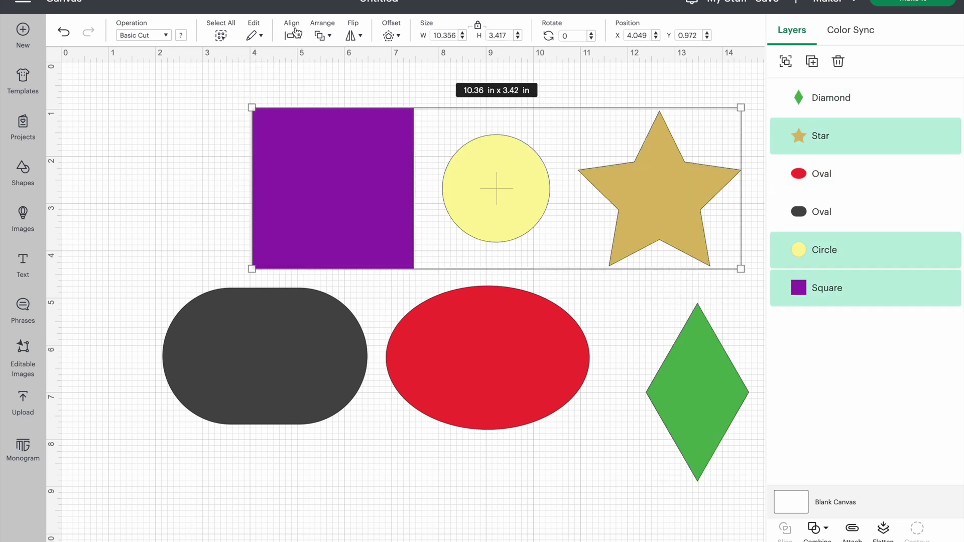
- Center the selected square, circle and star on top of each other
click(292, 36)
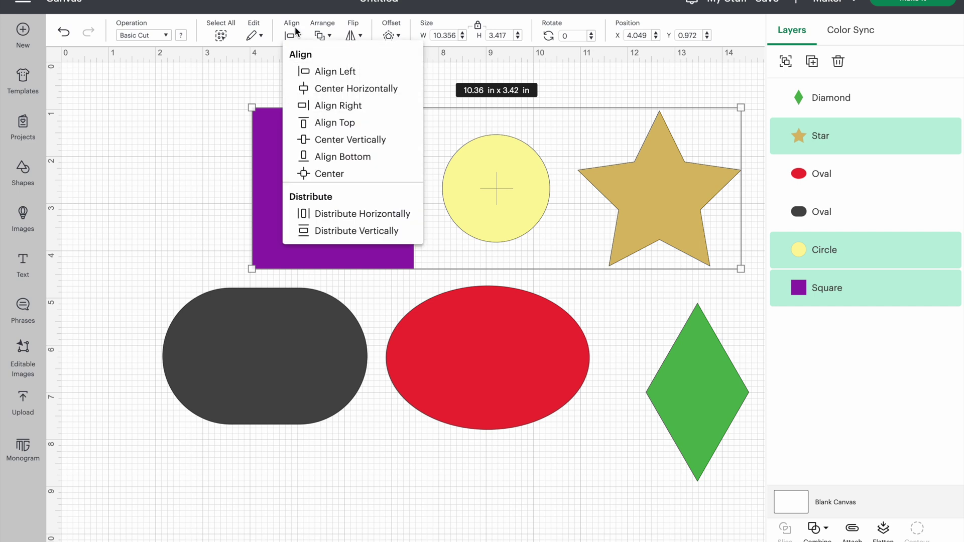
click(327, 175)
click(310, 180)
- Send the star backward one layer at a time until it lies behind the square, and move the circle off to the left of the stack
click(516, 189)
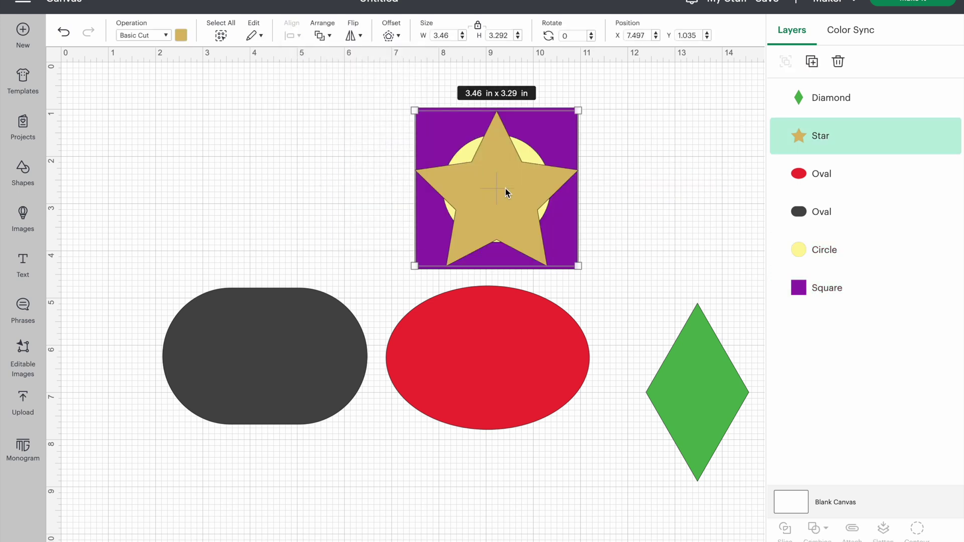
click(323, 36)
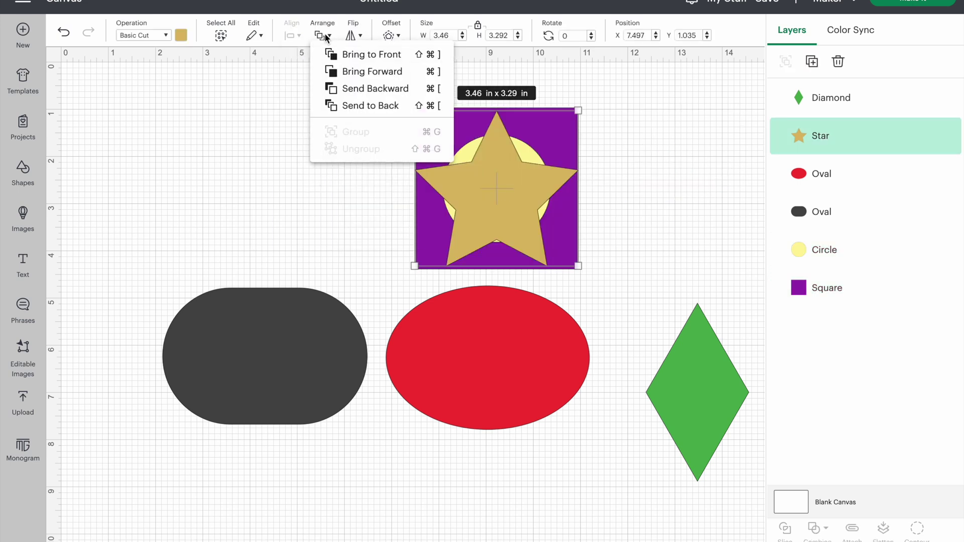
click(352, 88)
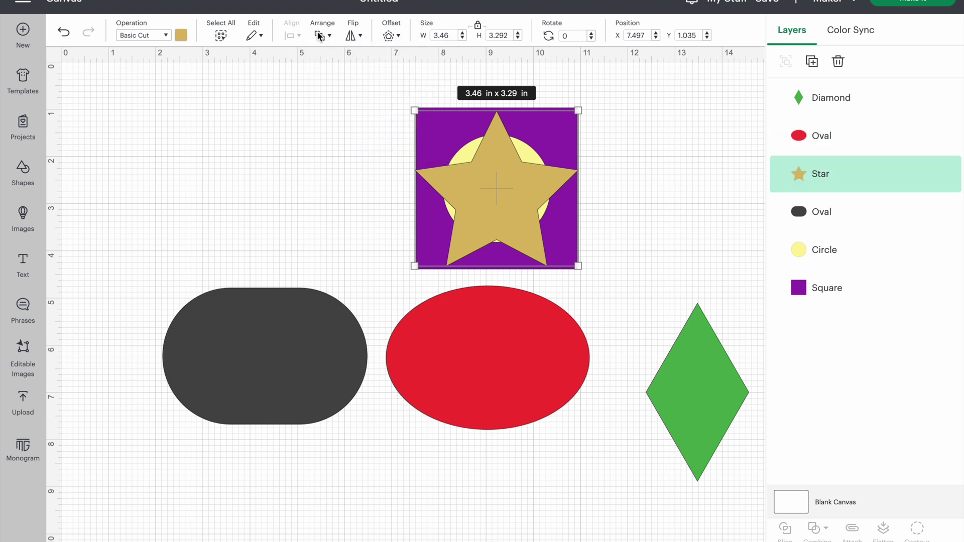
click(319, 36)
click(342, 89)
click(322, 35)
click(362, 89)
drag(868, 260, 841, 262)
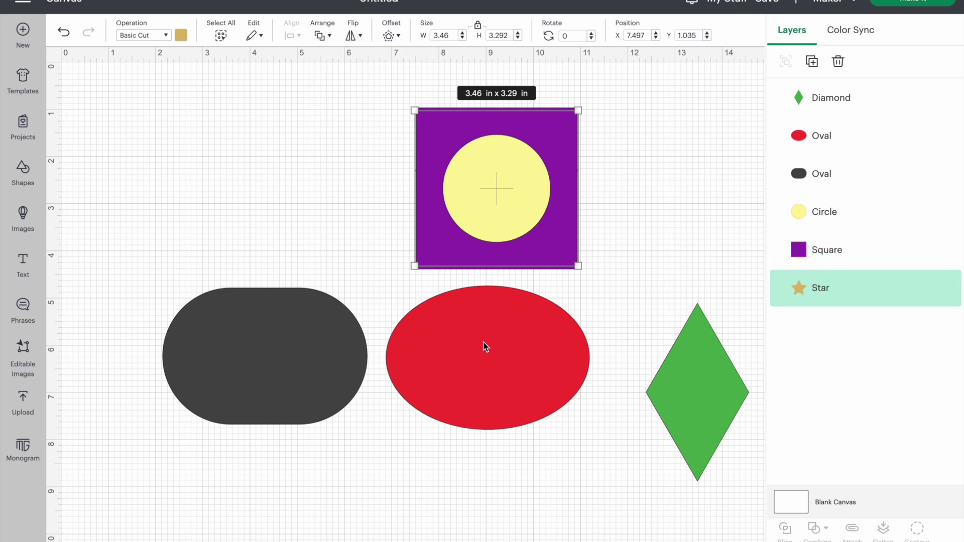
click(640, 233)
drag(485, 210, 257, 199)
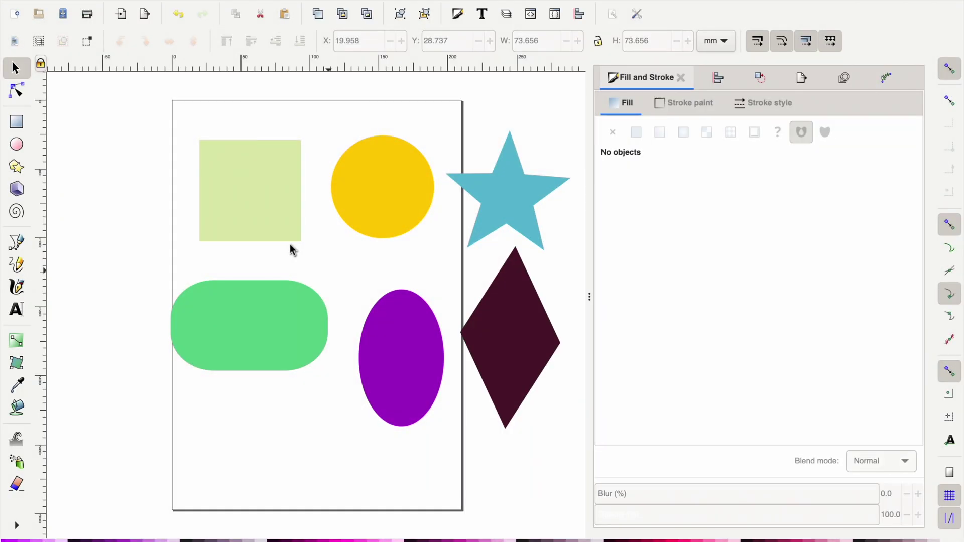
- In Inkscape, move the yellow circle slightly to about X 111.6 mm, Y 30.4 mm
click(275, 236)
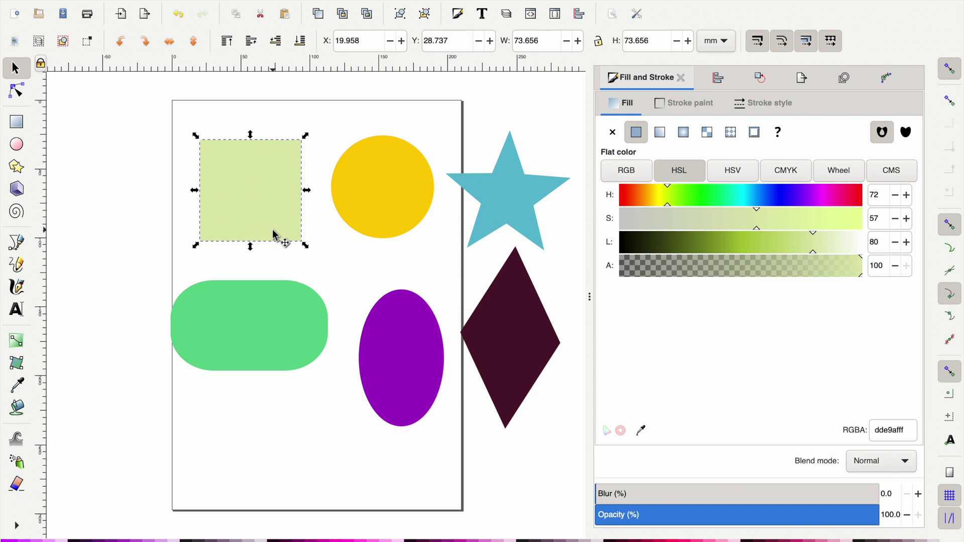
mouse_move(395, 232)
mouse_down()
mouse_move(377, 246)
mouse_move(387, 234)
mouse_up()
drag(394, 224, 401, 215)
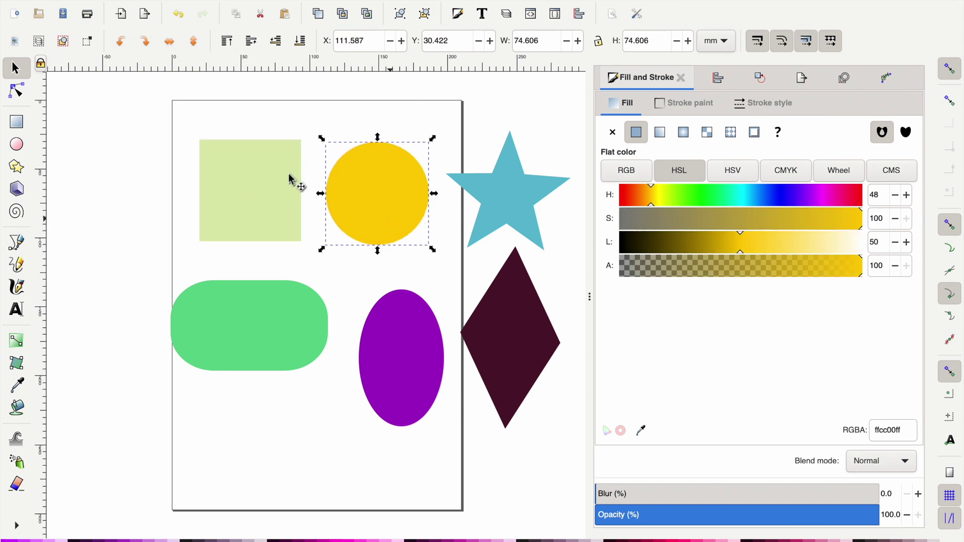
- Center the square, circle and star on each other and move the stack to about X 62 mm, Y 21 mm
drag(173, 123, 598, 273)
click(718, 78)
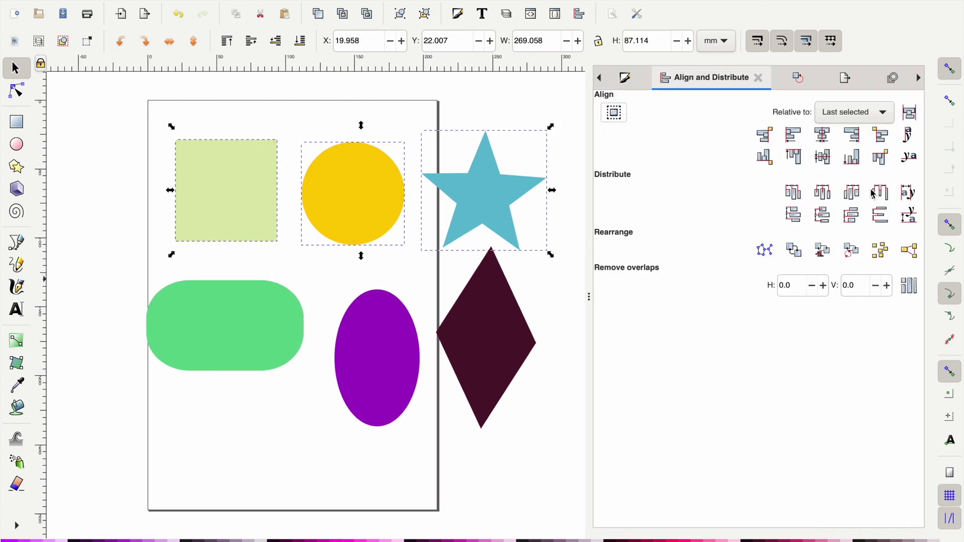
click(822, 137)
drag(530, 178, 274, 171)
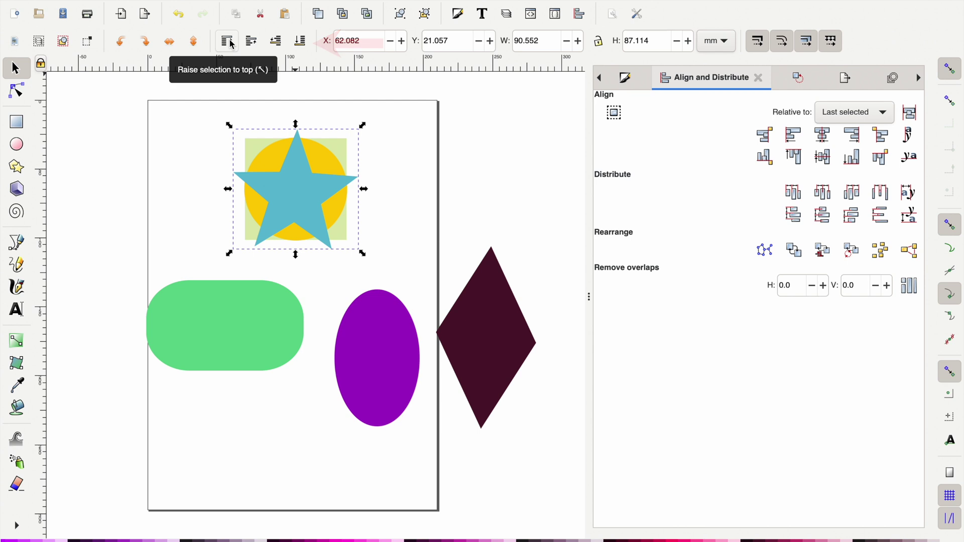
- Lower the star one level, lower it to the bottom of the stack, and raise it back to the top
click(275, 41)
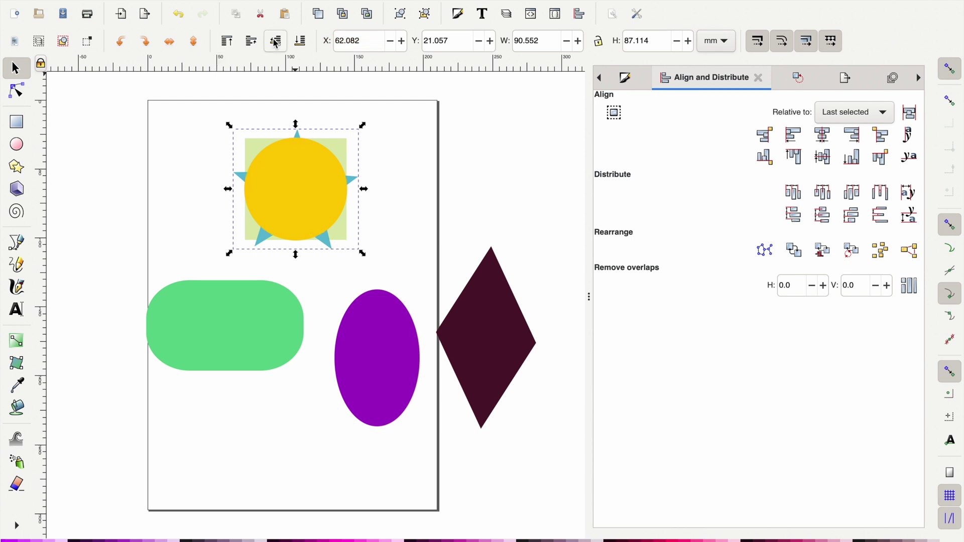
click(301, 45)
click(227, 41)
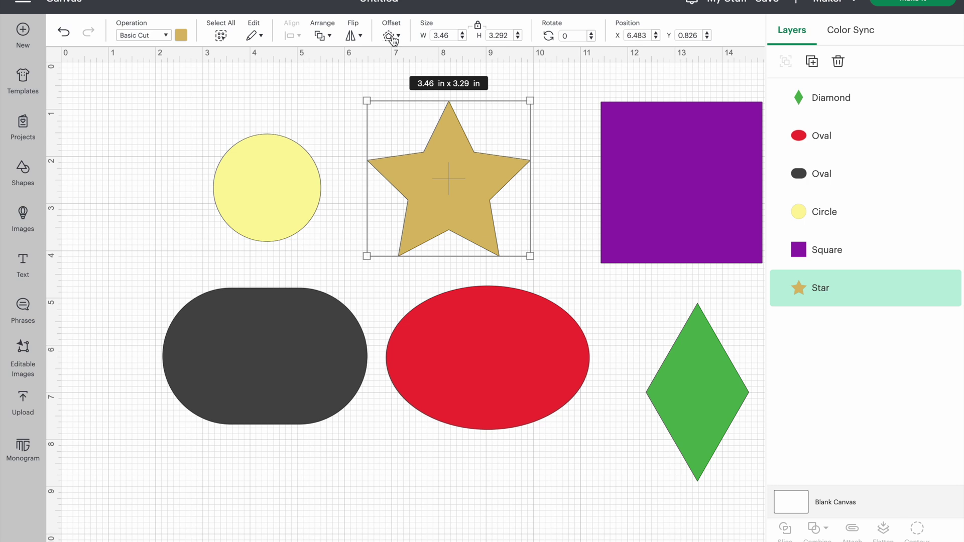
- In Cricut Design Space, offset the star by 0.25 in and the circle by -0.236 in, both with rounded corners
click(392, 38)
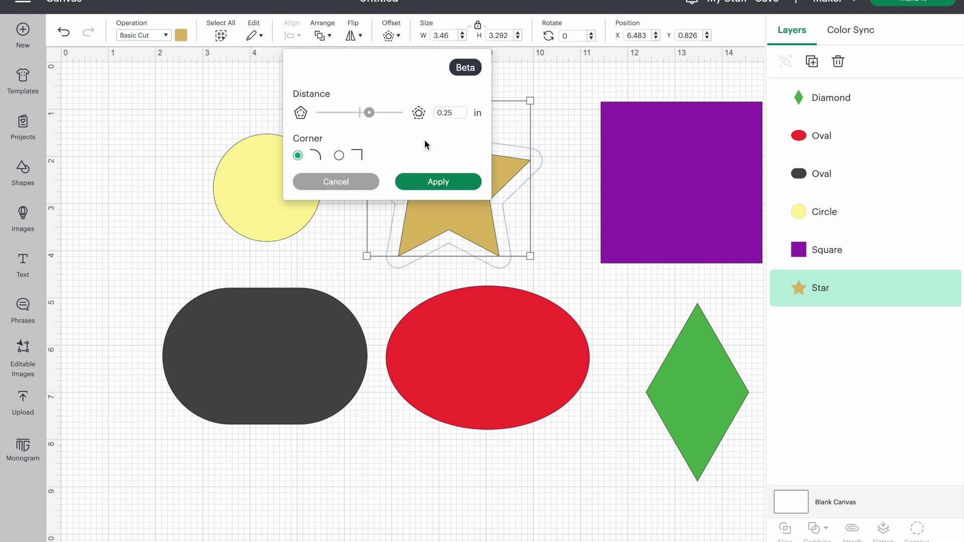
click(441, 183)
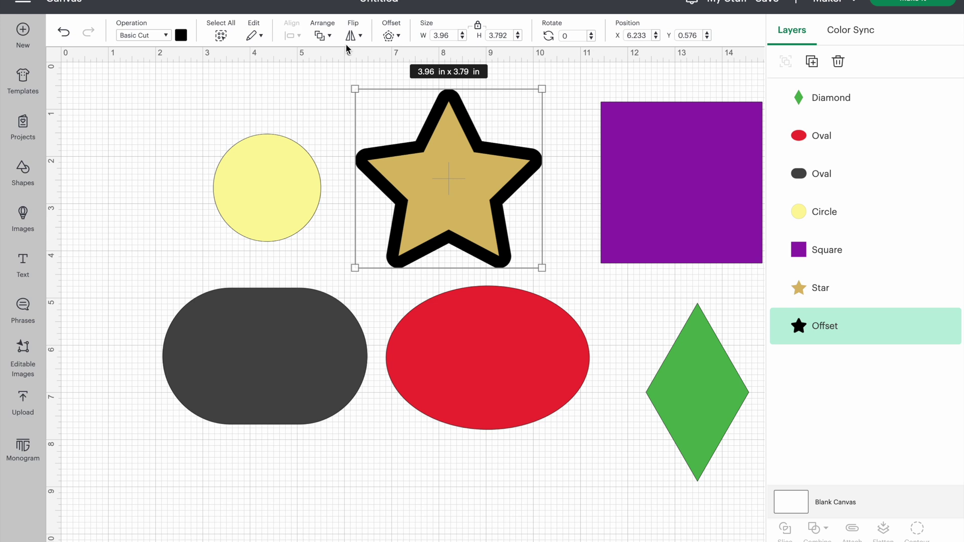
click(279, 137)
click(390, 36)
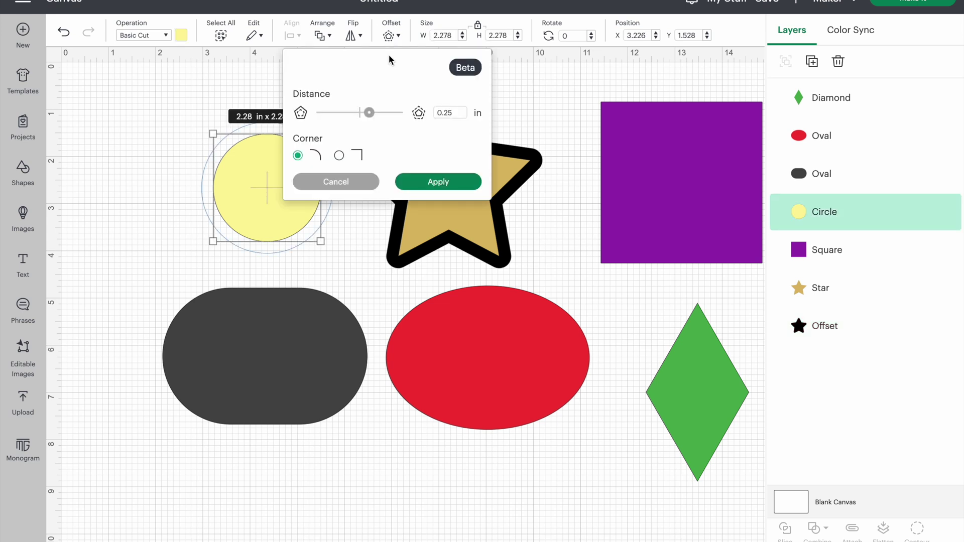
drag(369, 115, 351, 114)
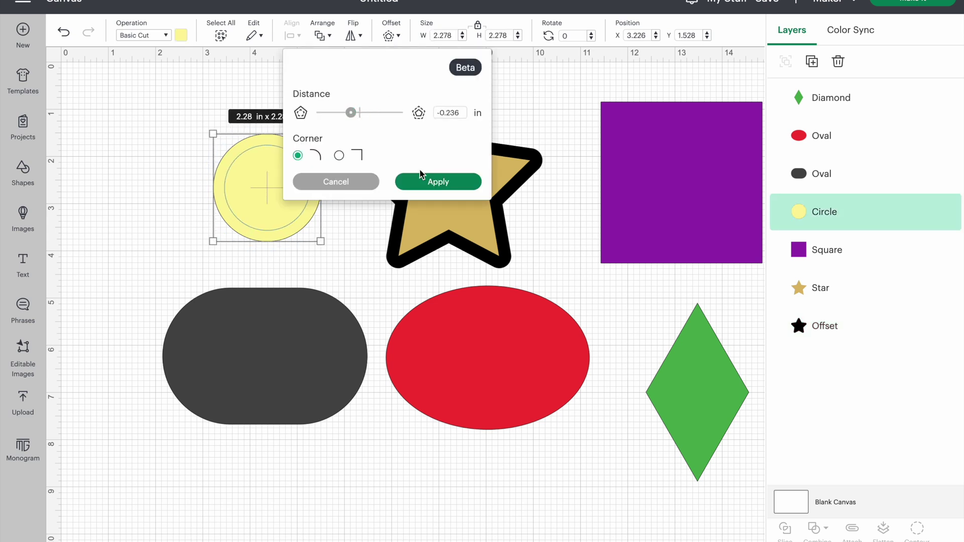
click(452, 193)
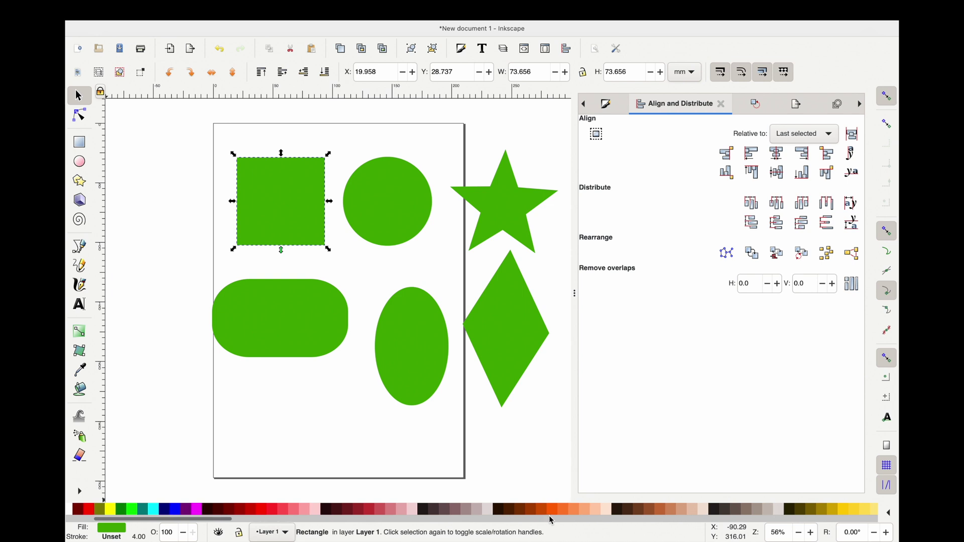
- In Inkscape, try olive green shades on the square, fill it with a pale yellow-green palette color, and select the circle
scroll(562, 517, right, 5)
scroll(577, 515, right, 4)
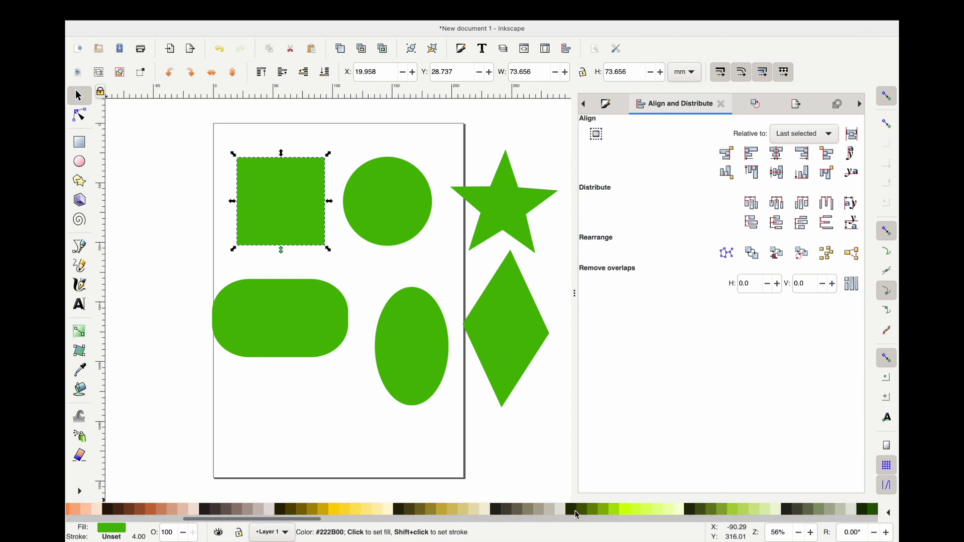
click(531, 511)
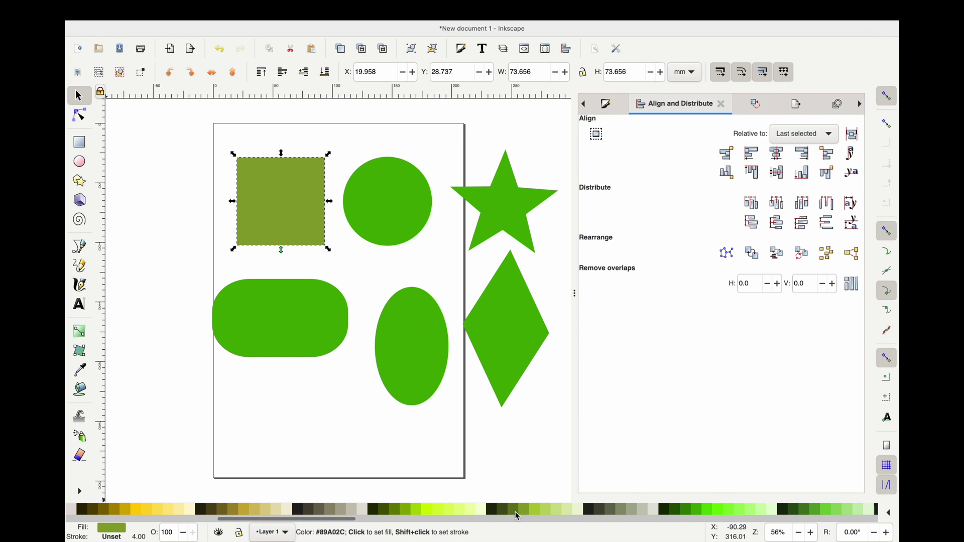
click(545, 509)
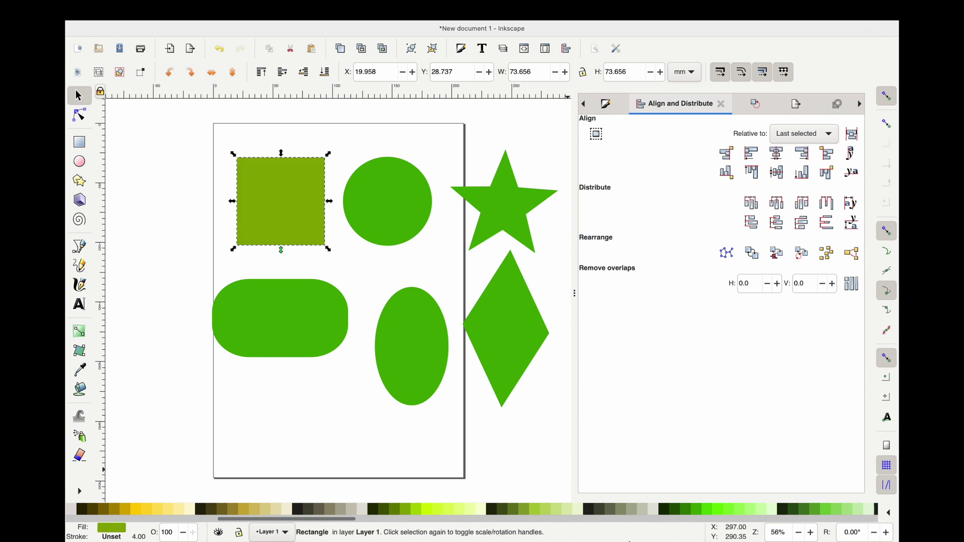
click(563, 509)
click(407, 191)
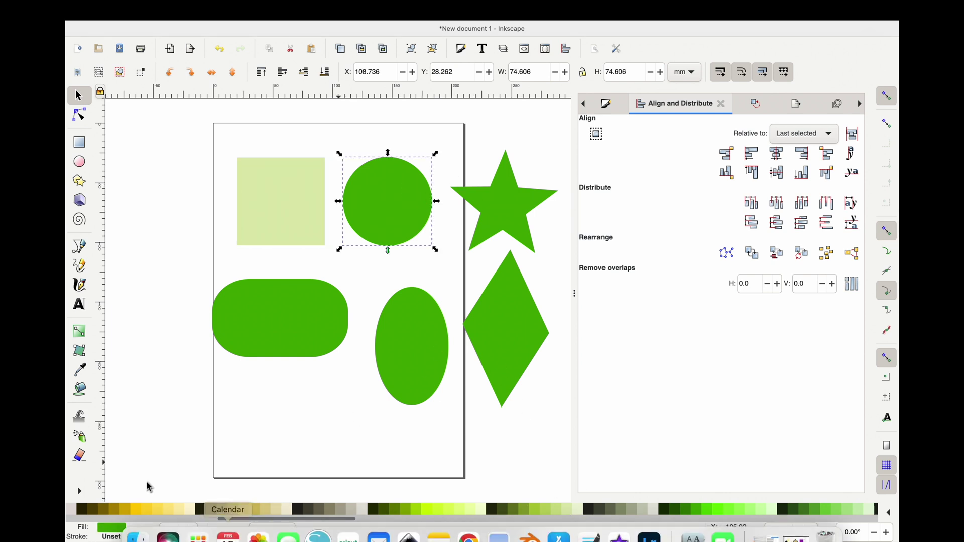
- Fill the circle with golden yellow and the star with light blue from the color palette
click(117, 510)
click(508, 222)
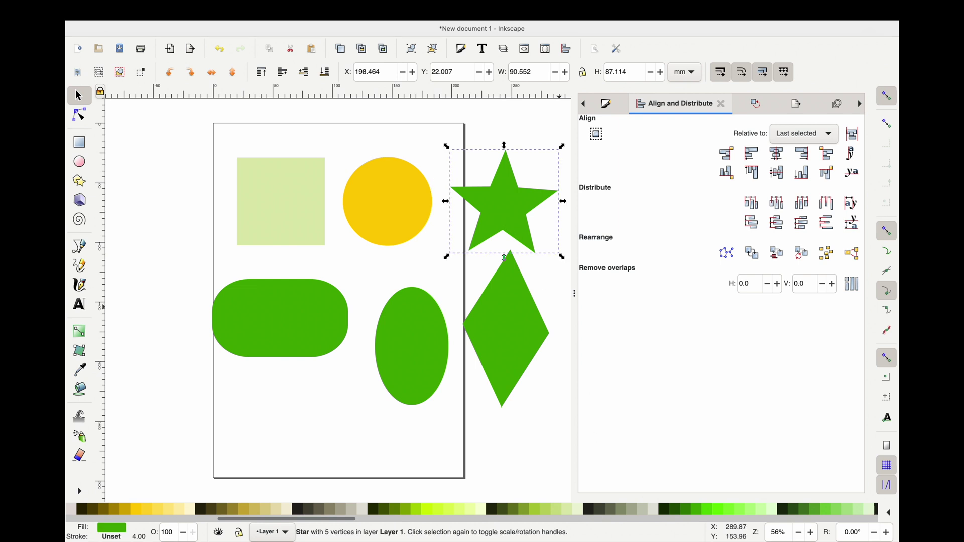
scroll(716, 512, right, 10)
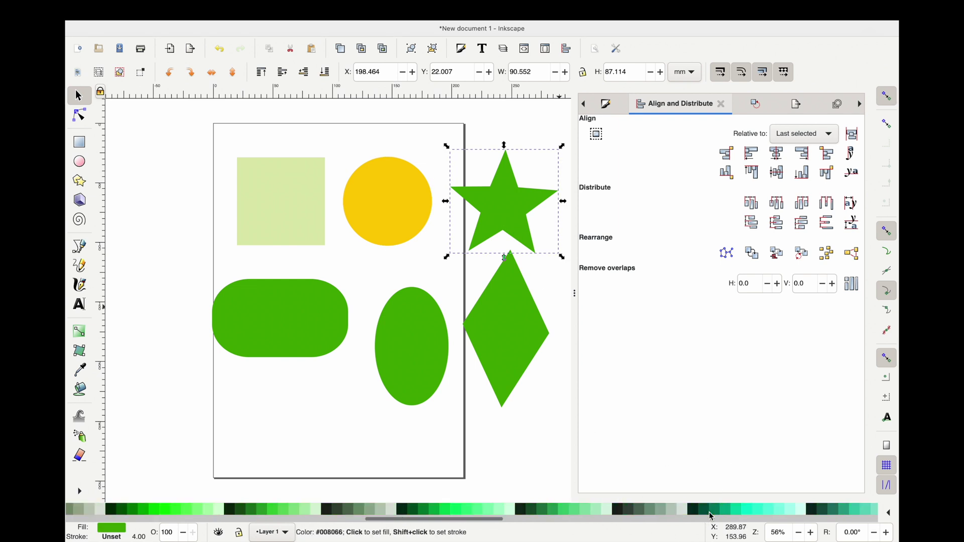
click(757, 510)
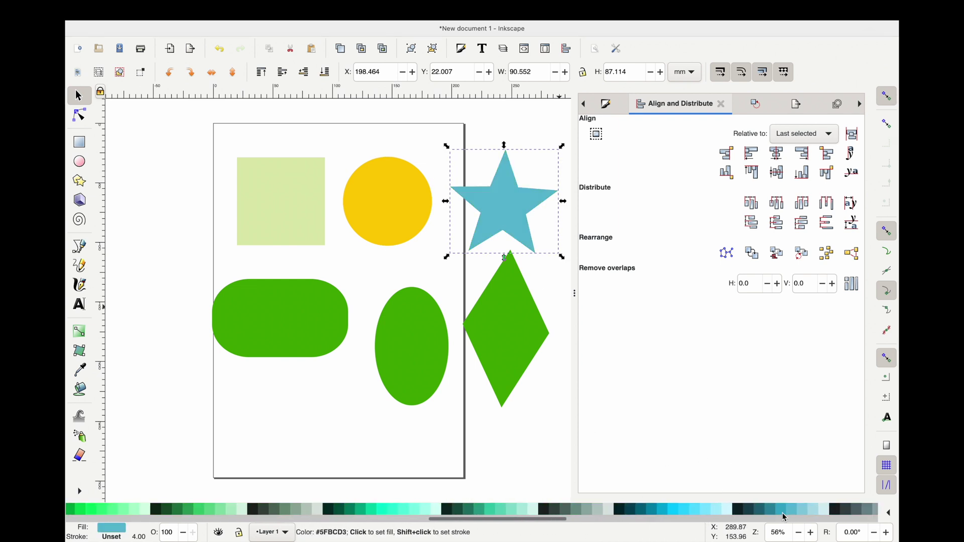
- Fill the rounded rectangle with light green and the ellipse with bright purple from the palette
click(296, 329)
click(215, 510)
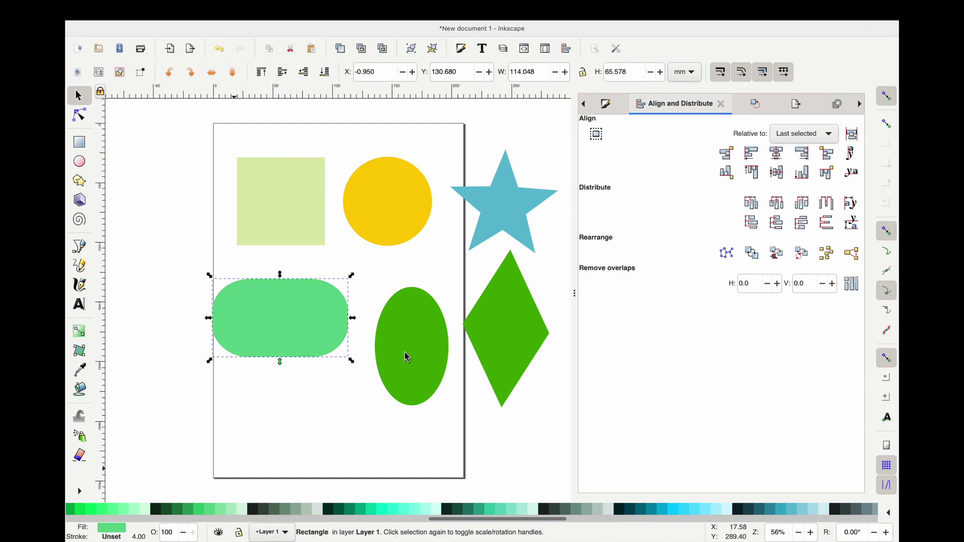
click(392, 354)
scroll(504, 509, right, 10)
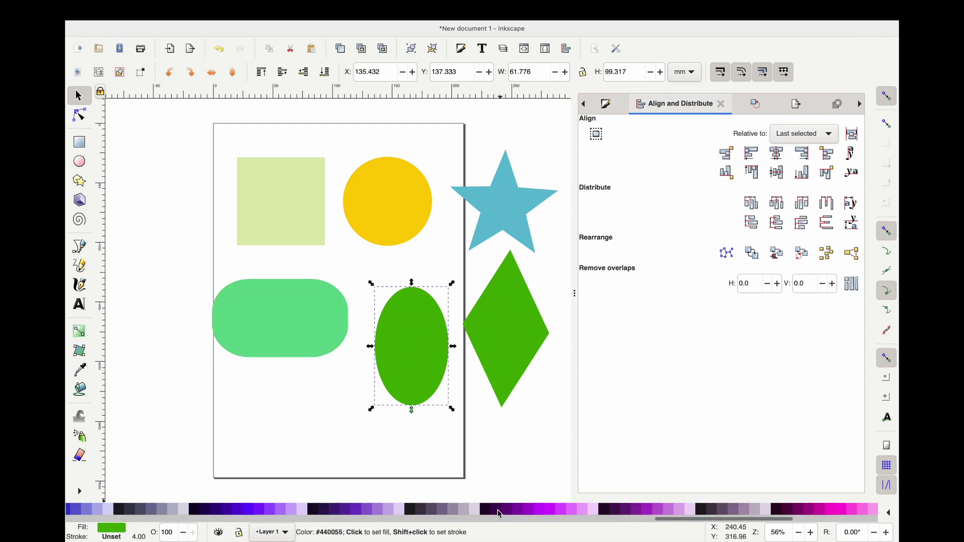
click(543, 510)
- Fill the diamond with a dark maroon palette color and deselect it
click(496, 347)
scroll(719, 511, right, 5)
click(719, 511)
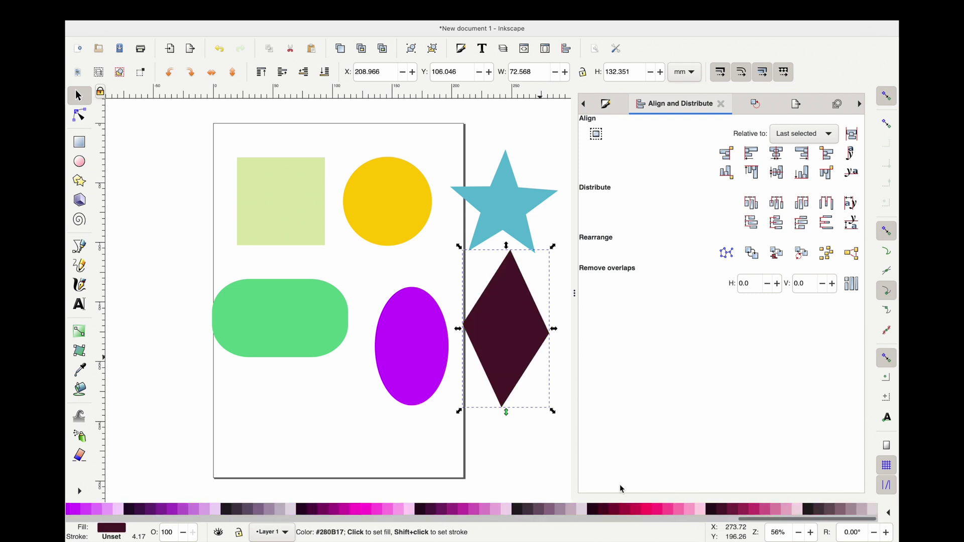
click(488, 452)
- Darken the ellipse's flat fill to saturation 77 and lightness 44 in the Fill and Stroke settings, and deselect it
click(399, 313)
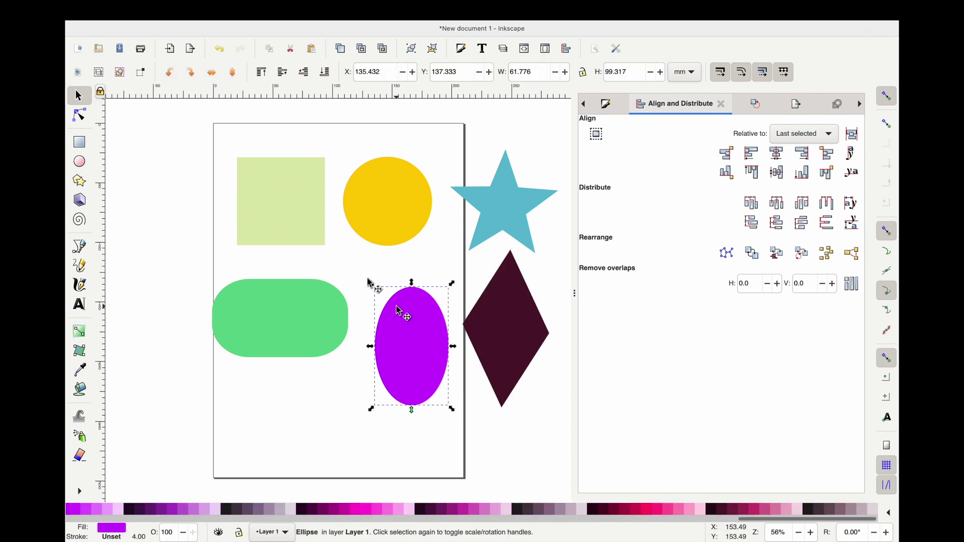
click(264, 10)
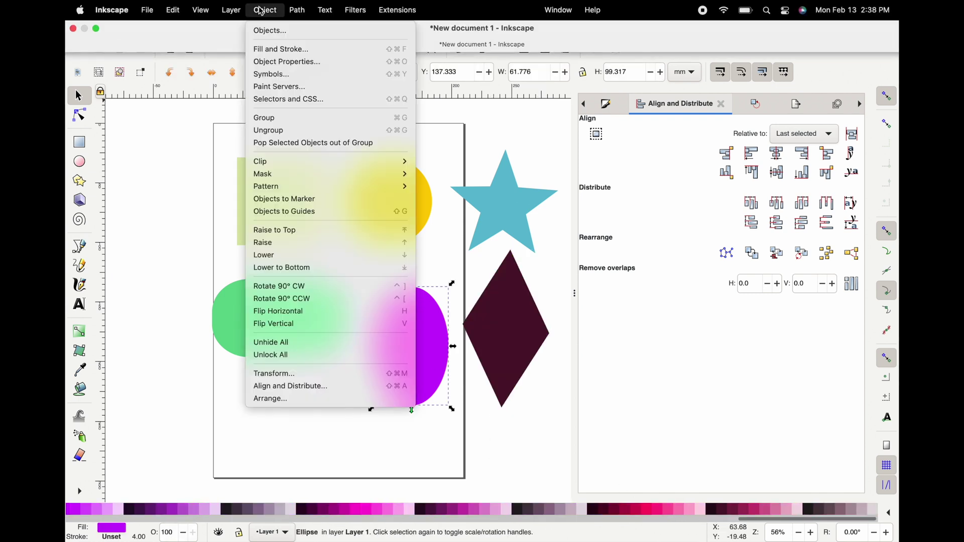
click(281, 50)
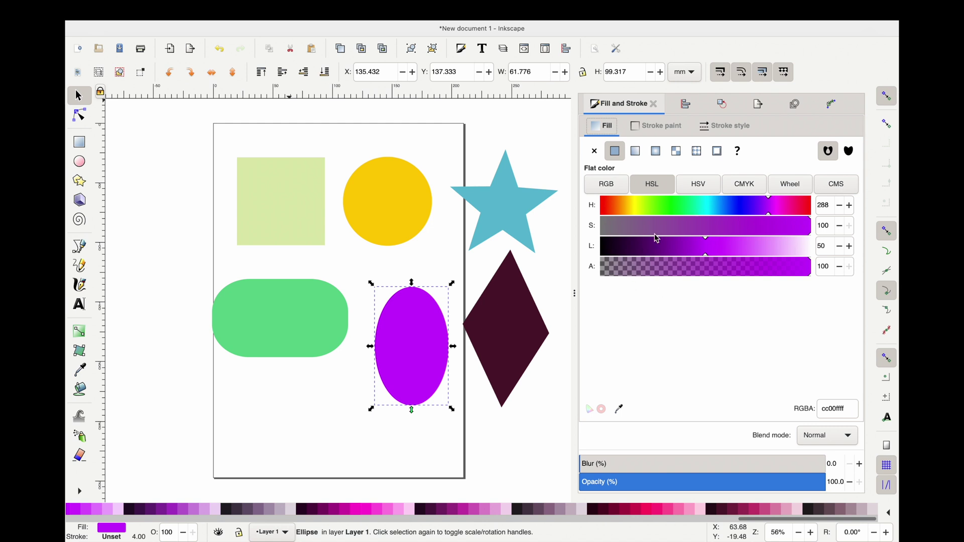
mouse_move(680, 252)
mouse_down()
mouse_move(628, 243)
mouse_move(752, 246)
mouse_move(685, 246)
mouse_move(697, 252)
mouse_move(728, 234)
mouse_move(773, 234)
mouse_move(630, 247)
mouse_move(695, 255)
mouse_up()
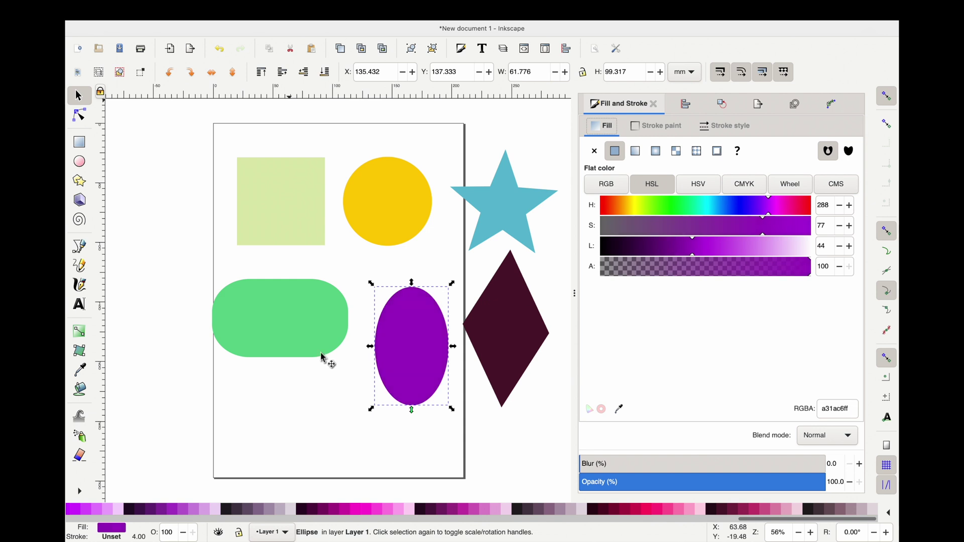
click(339, 363)
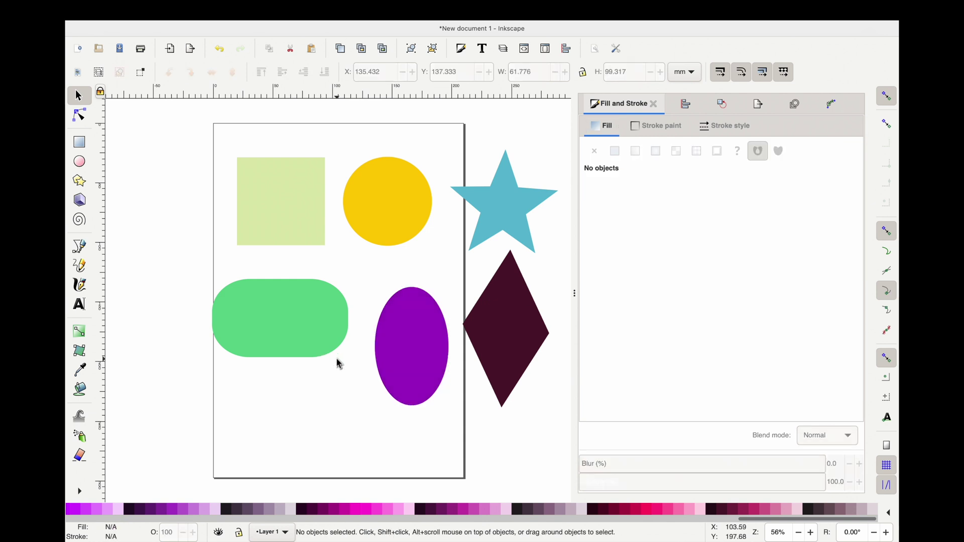
- Duplicate the pale yellow-green square in place and fill the copy with light purple (cd87deff)
click(307, 226)
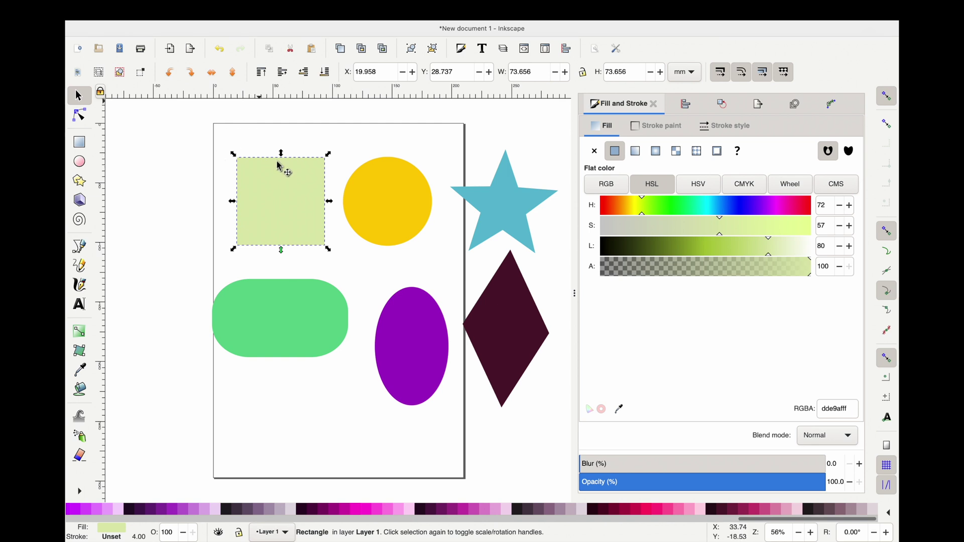
right_click(264, 222)
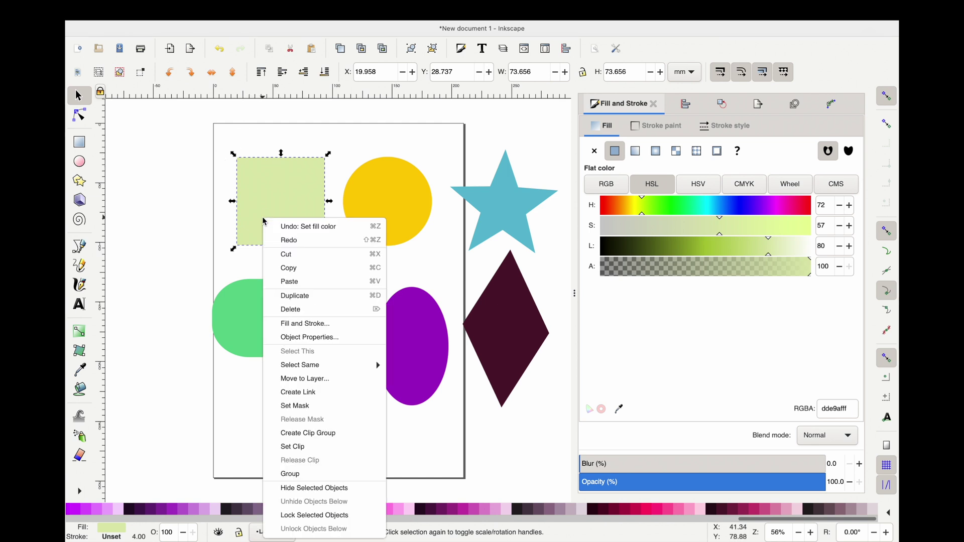
click(316, 296)
click(219, 253)
click(292, 223)
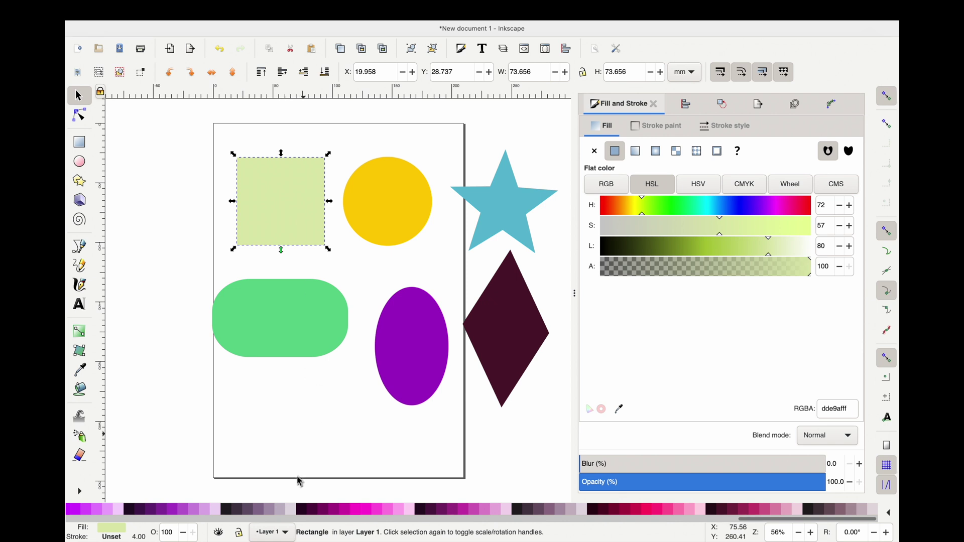
click(198, 510)
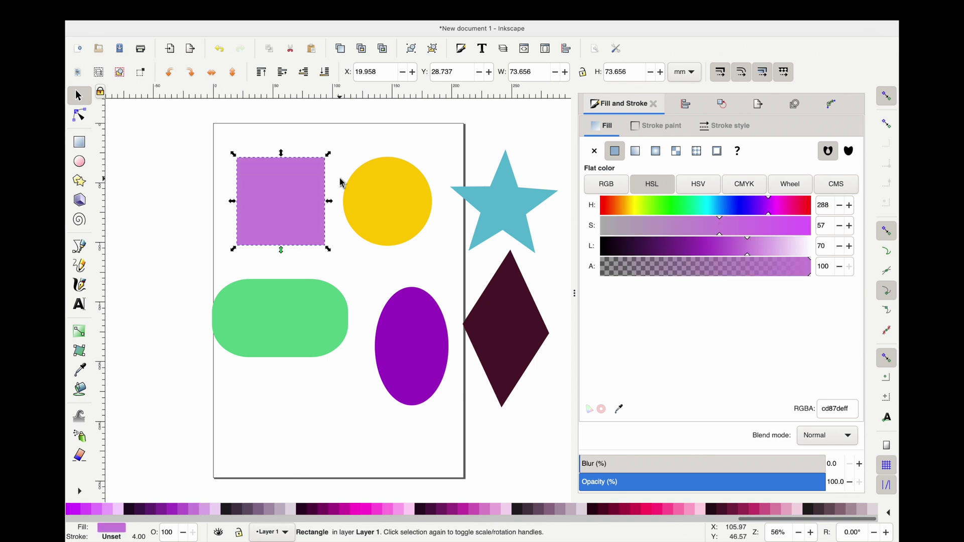
- Move the light purple square aside to uncover the original beneath, undo the move, and reselect the purple copy
key(Escape)
drag(308, 215, 236, 229)
key(super+z)
key(Escape)
click(271, 183)
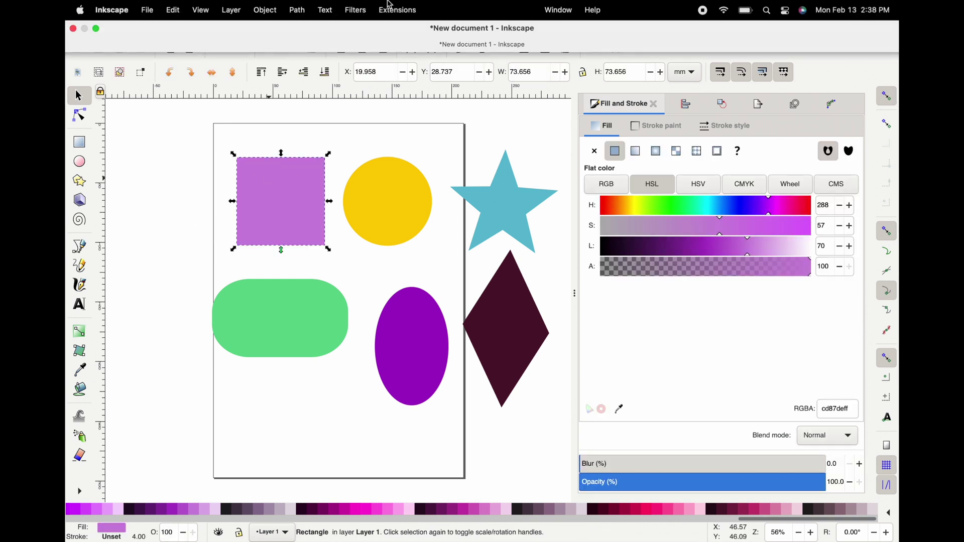
- Inset the light purple square repeatedly until a pale green border of the original square surrounds it
click(266, 10)
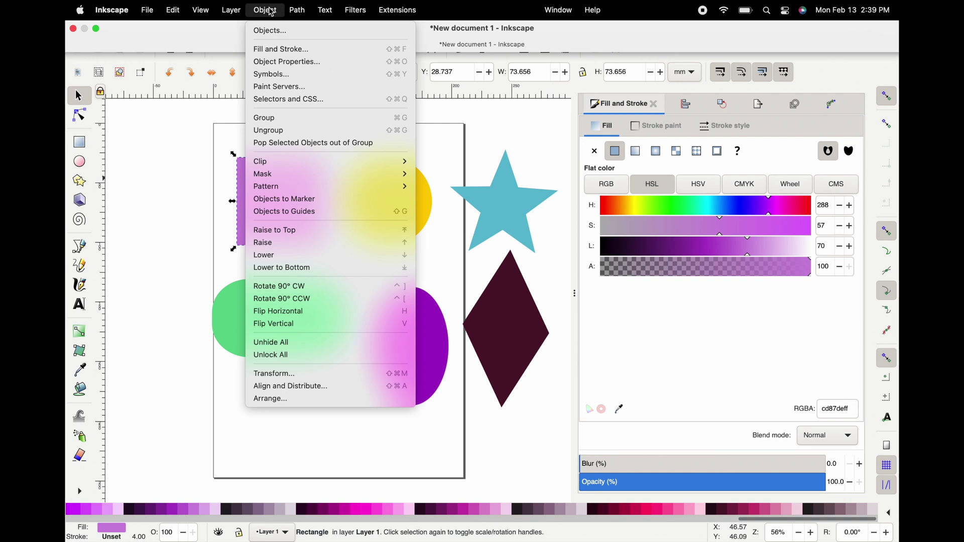
mouse_move(295, 12)
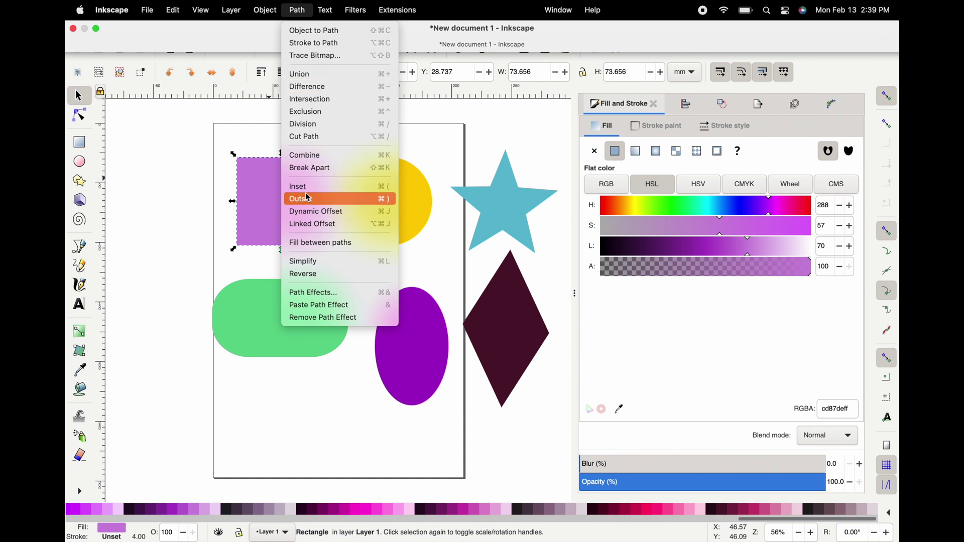
click(350, 188)
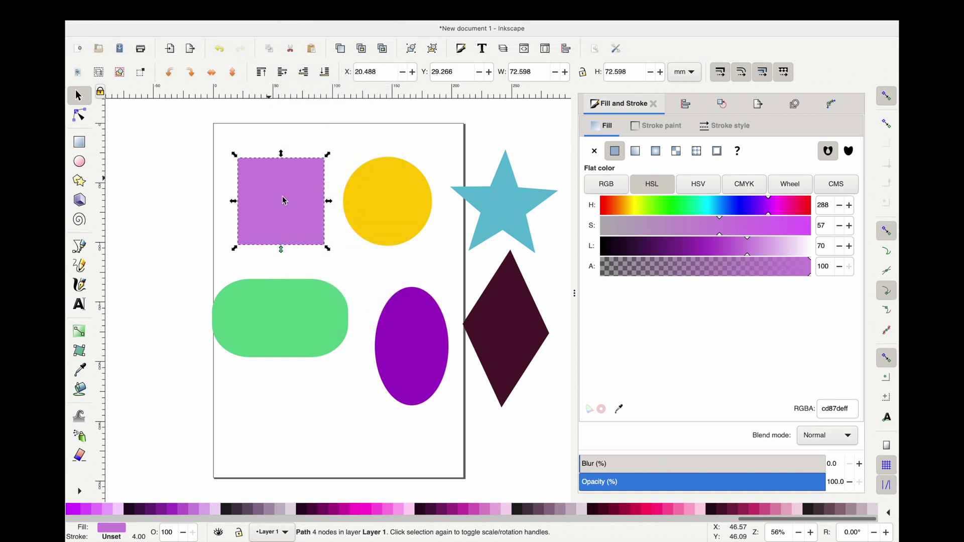
mouse_move(358, 11)
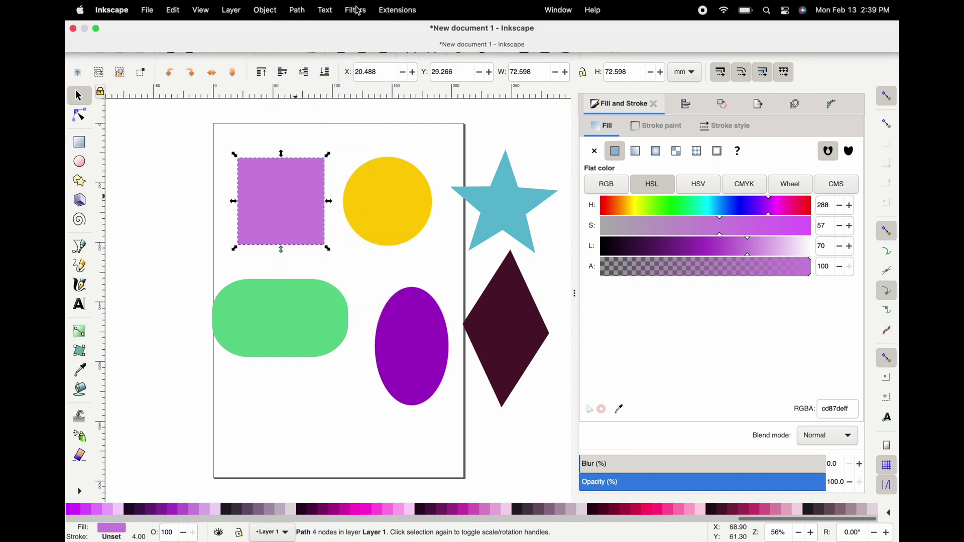
click(302, 13)
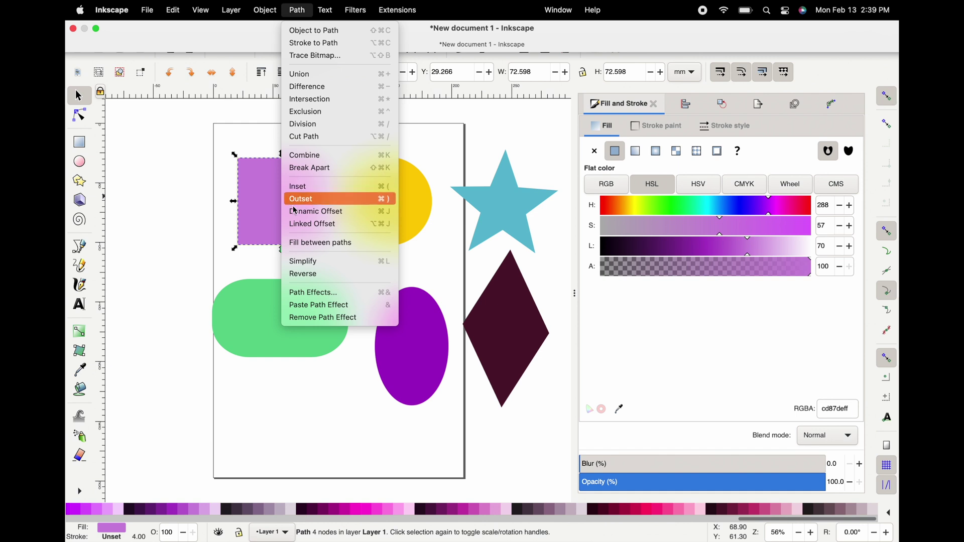
click(271, 209)
key(super+parenleft)
key(super+parenleft)
key(super+parenleft)
key(super+parenleft)
key(super+parenleft)
key(super+parenleft)
key(super+parenleft)
key(super+parenleft)
key(super+parenleft)
key(super+parenleft)
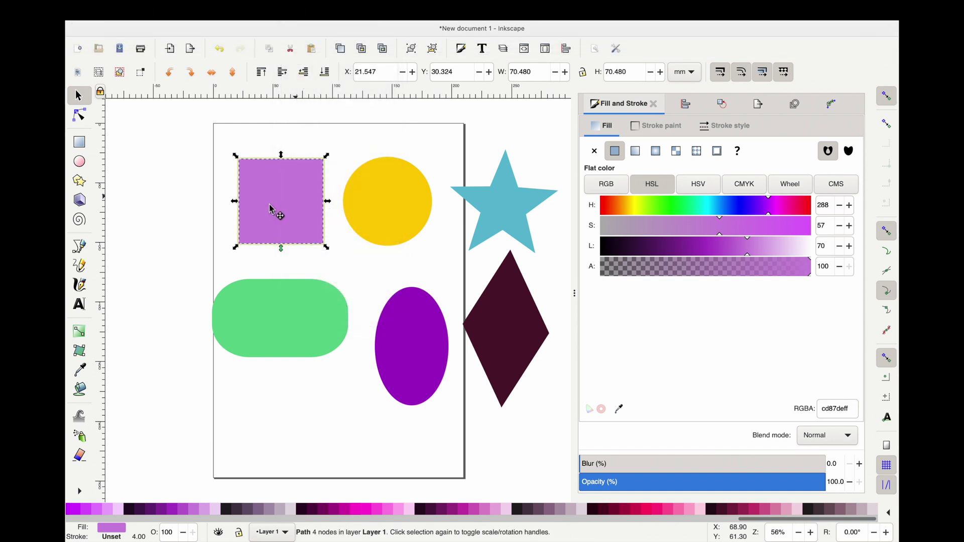
key(super+parenleft)
key(super+parenleft)
key(super+parenleft)
key(super+parenleft)
key(super+parenleft)
key(super+parenleft)
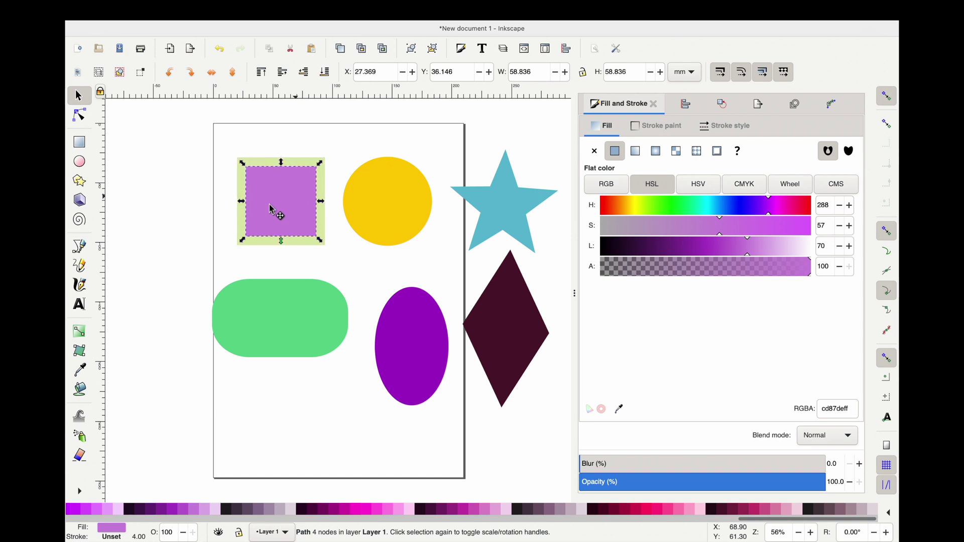
- Duplicate the yellow circle in place, fill the copy with pale purple (ddafe9ff), and reselect the copy
click(368, 219)
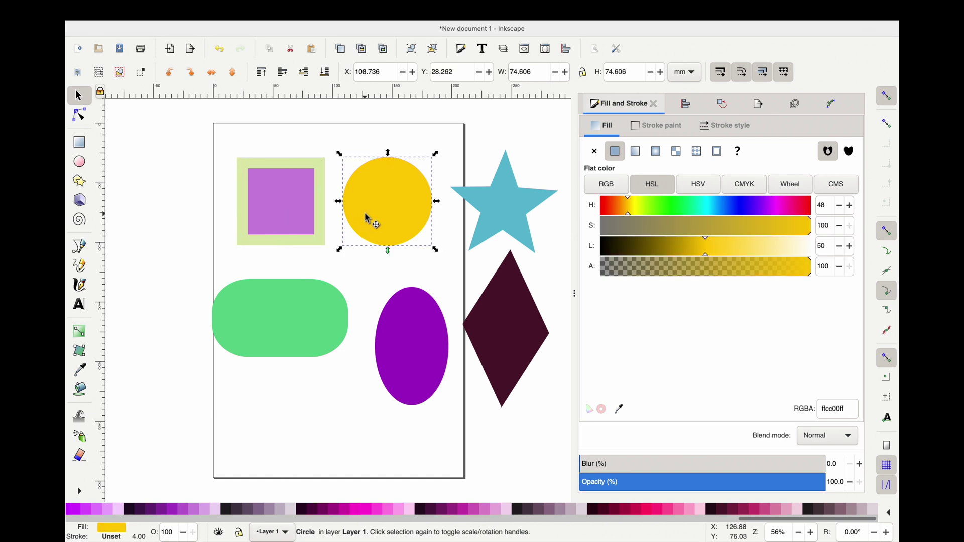
right_click(367, 217)
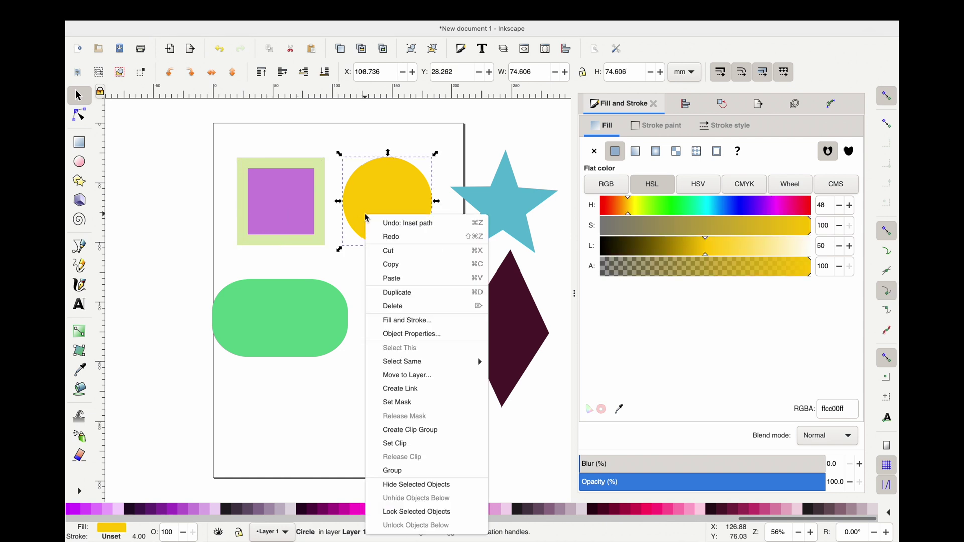
click(413, 292)
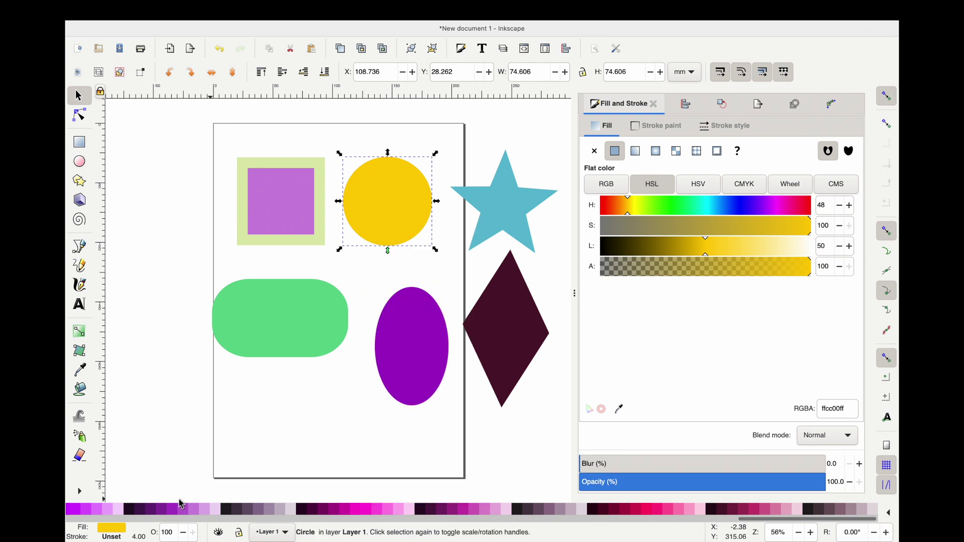
click(209, 512)
click(382, 266)
click(392, 230)
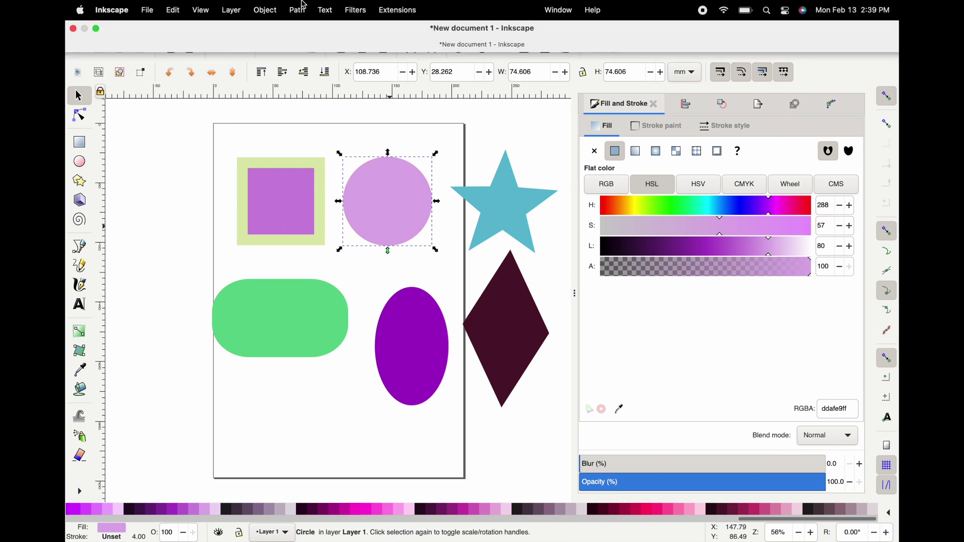
- Outset the pale purple circle repeatedly until it is about 84 mm wide
click(299, 10)
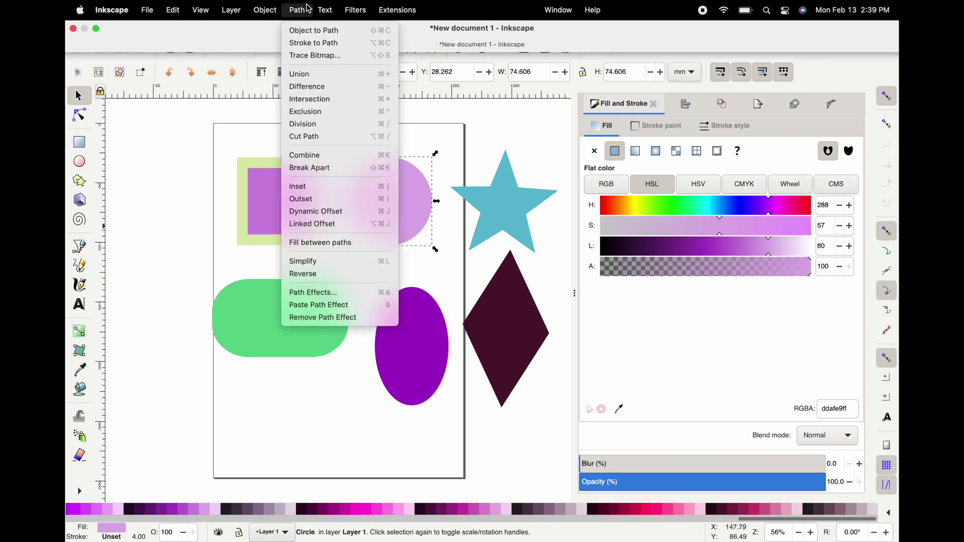
click(327, 200)
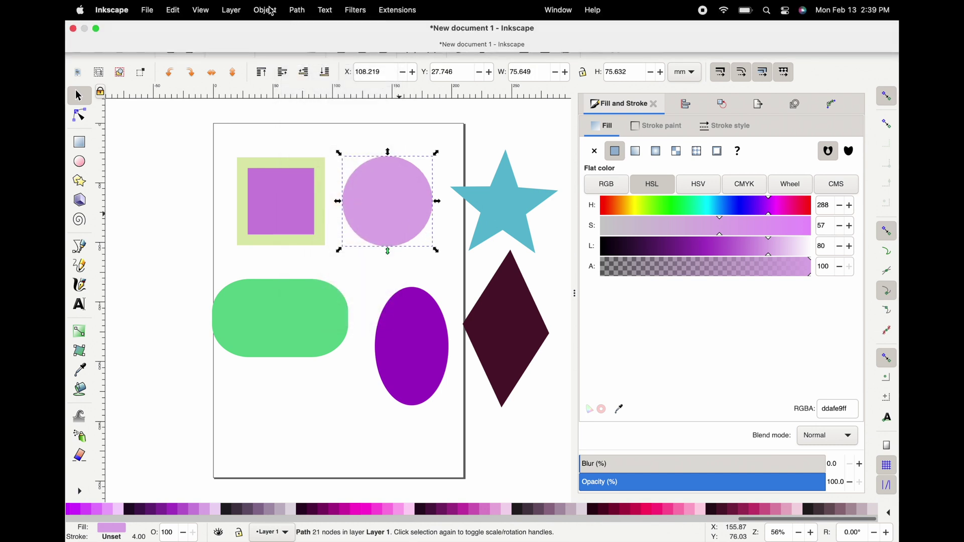
click(272, 11)
mouse_move(297, 10)
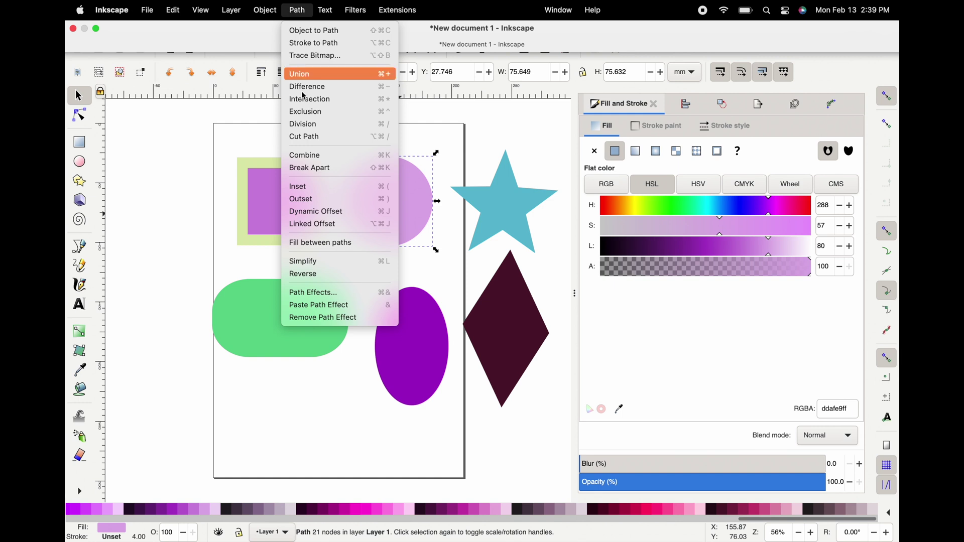
click(393, 201)
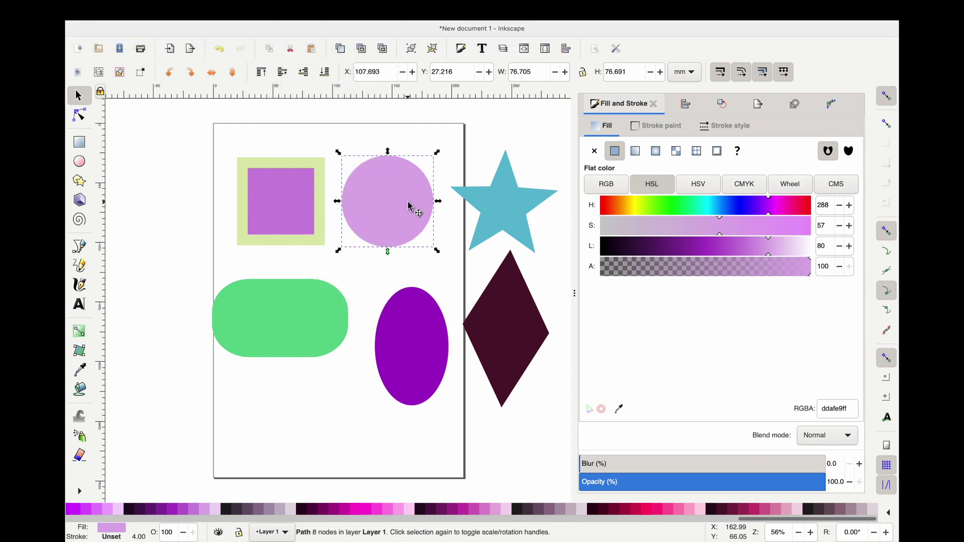
key(ctrl+parenright)
key(ctrl+parenright)
key(ctrl+parenright)
key(ctrl+parenright)
key(ctrl+parenright)
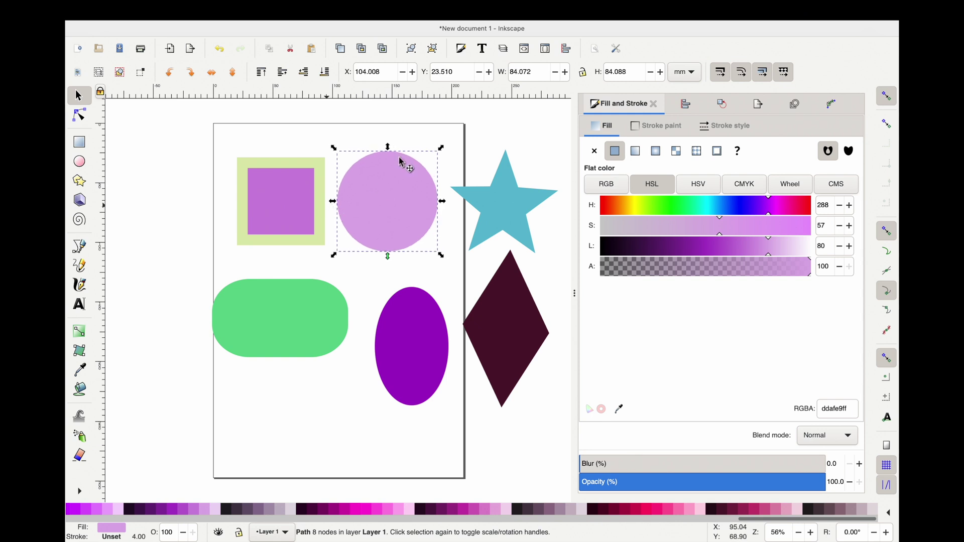
- Reselect the enlarged pale purple circle and raise it to the top of the stack
click(441, 129)
click(402, 200)
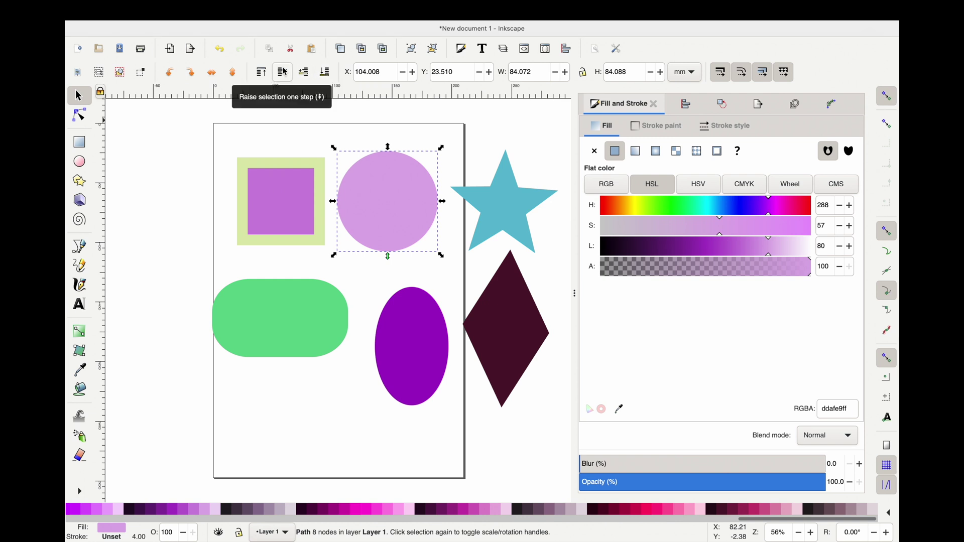
click(261, 73)
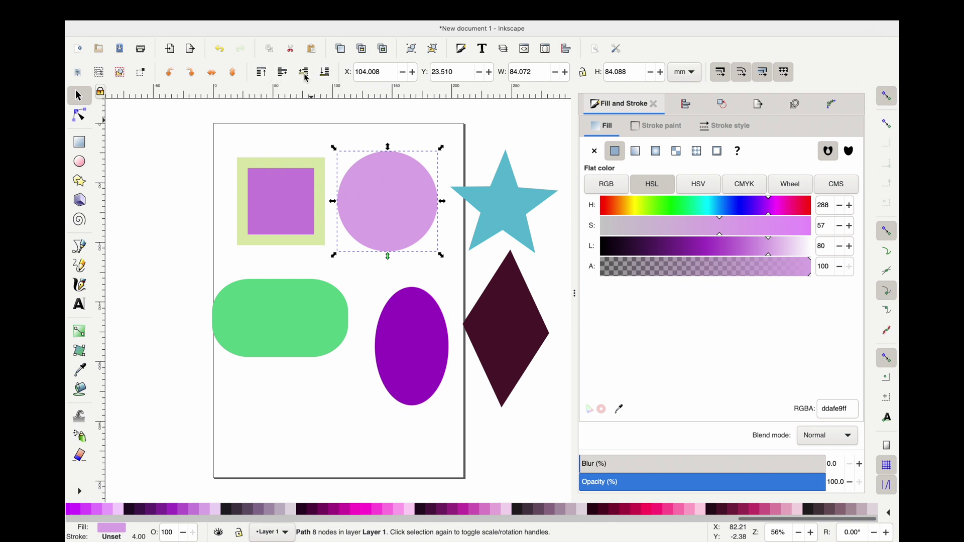
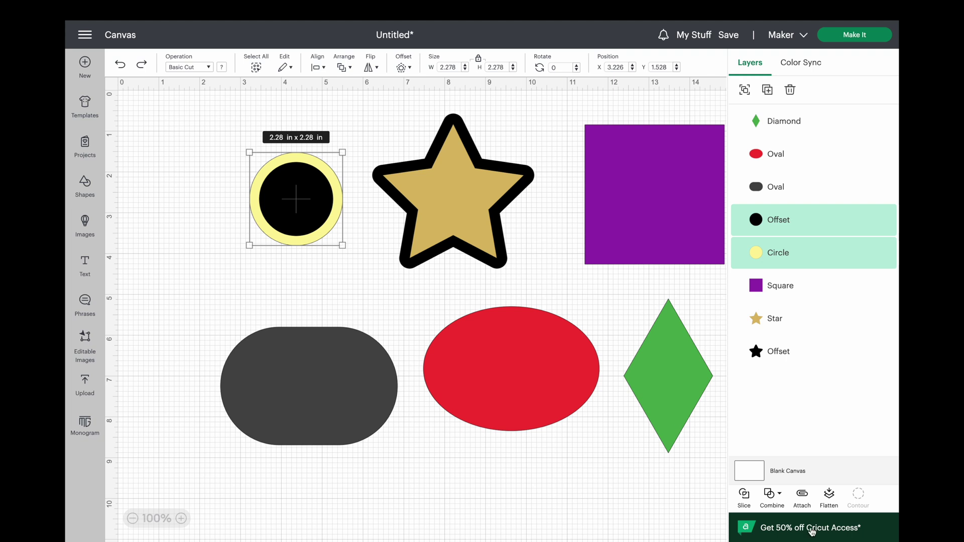
- Slice the yellow circle with the black offset circle and move the black and yellow cut-out circles away from the ring
click(744, 494)
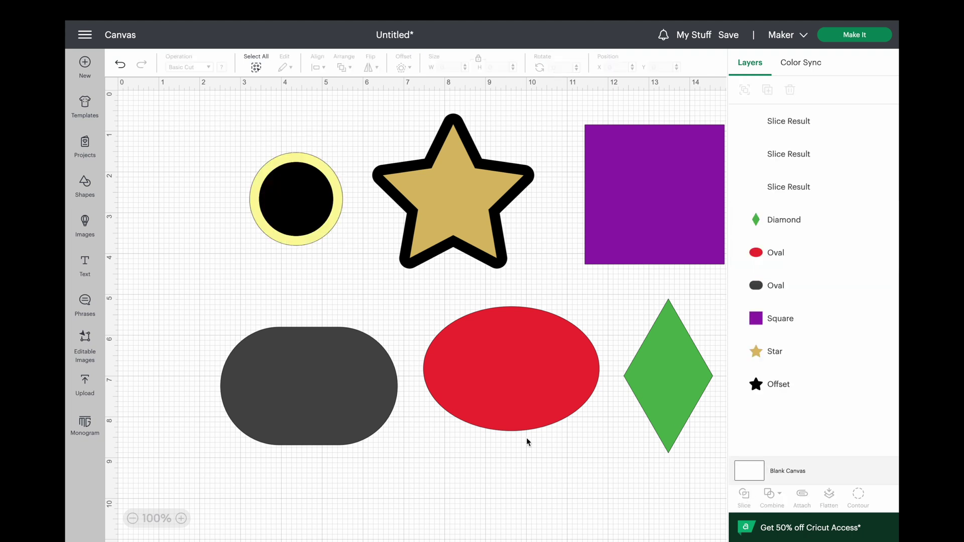
click(281, 217)
drag(297, 210, 172, 199)
click(297, 217)
drag(296, 217, 233, 153)
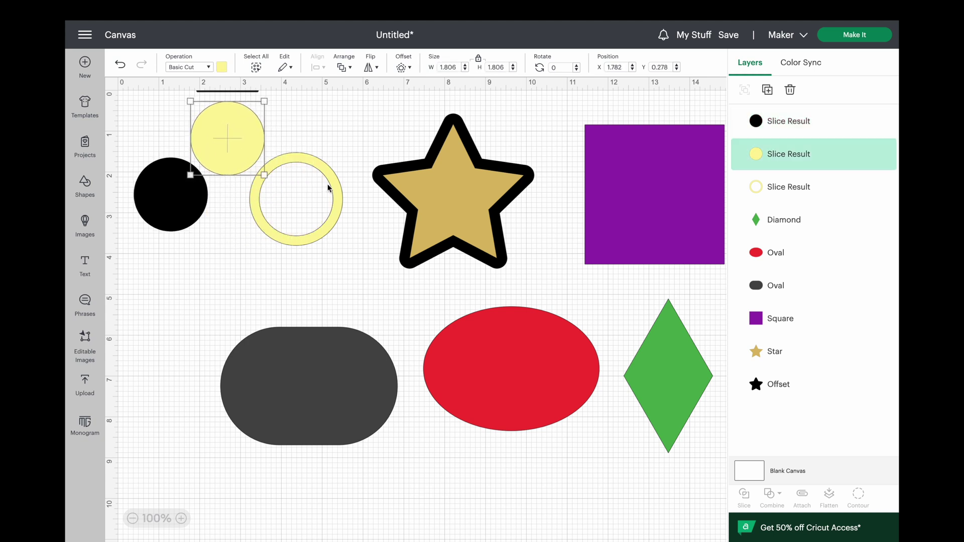
- Try welding the gold star to its black offset, nudge the welded shape, and undo the weld
drag(391, 122, 454, 203)
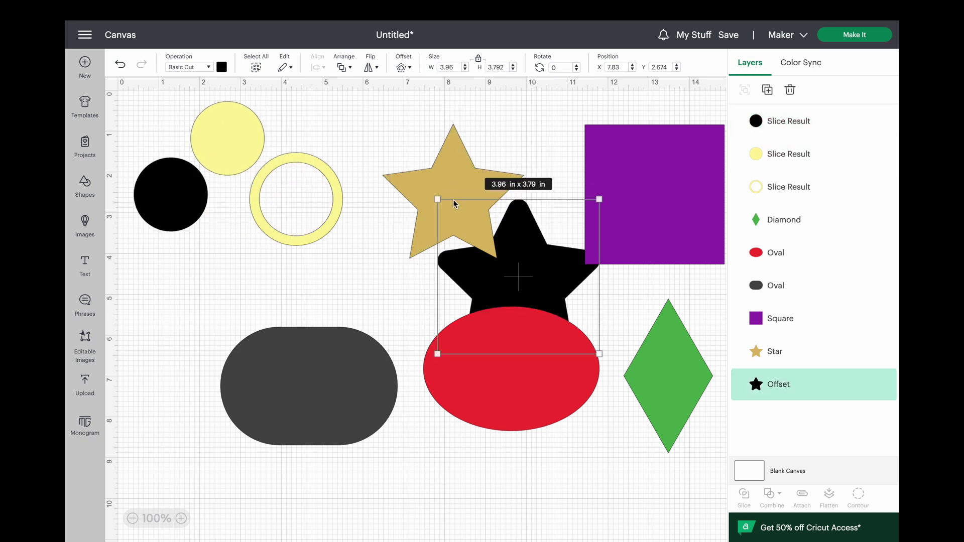
key(ctrl+z)
drag(372, 107, 467, 201)
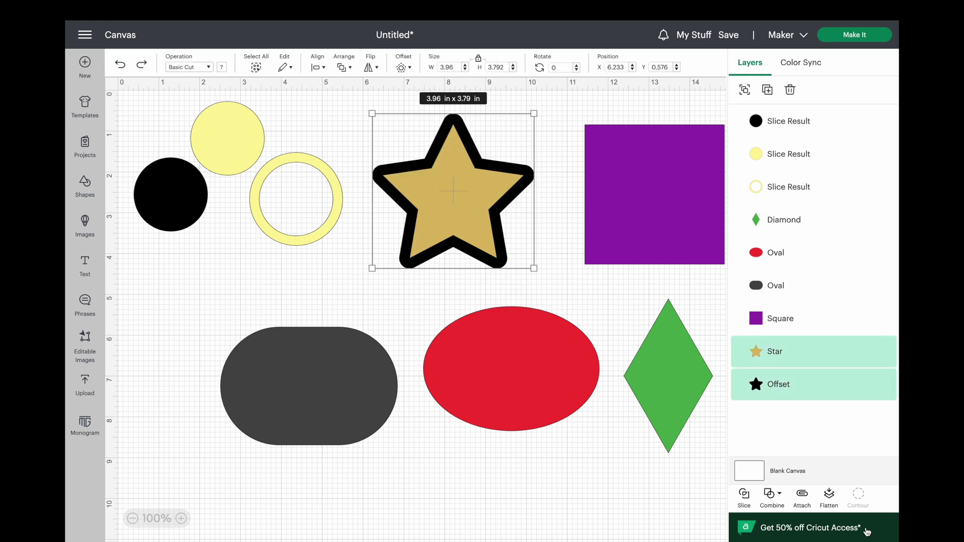
click(769, 495)
click(798, 405)
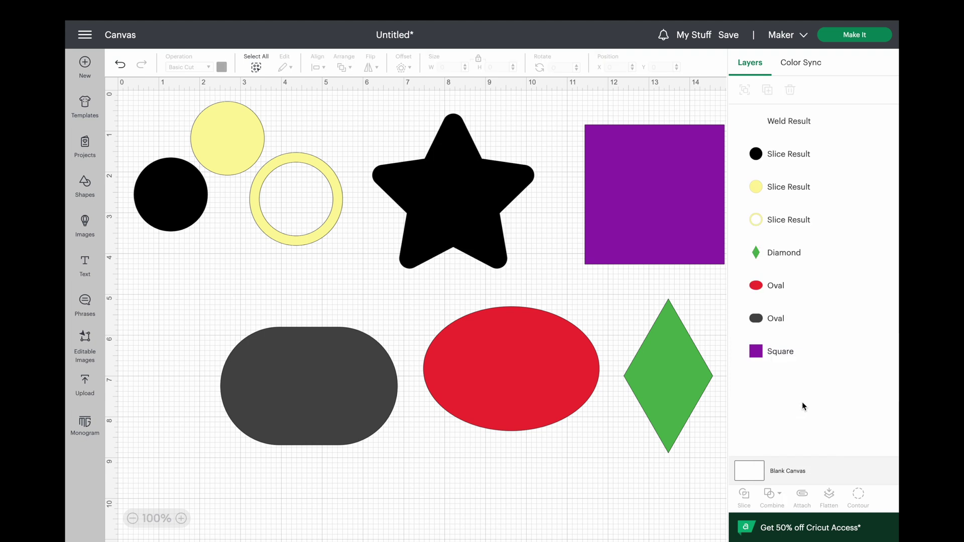
drag(475, 246, 473, 243)
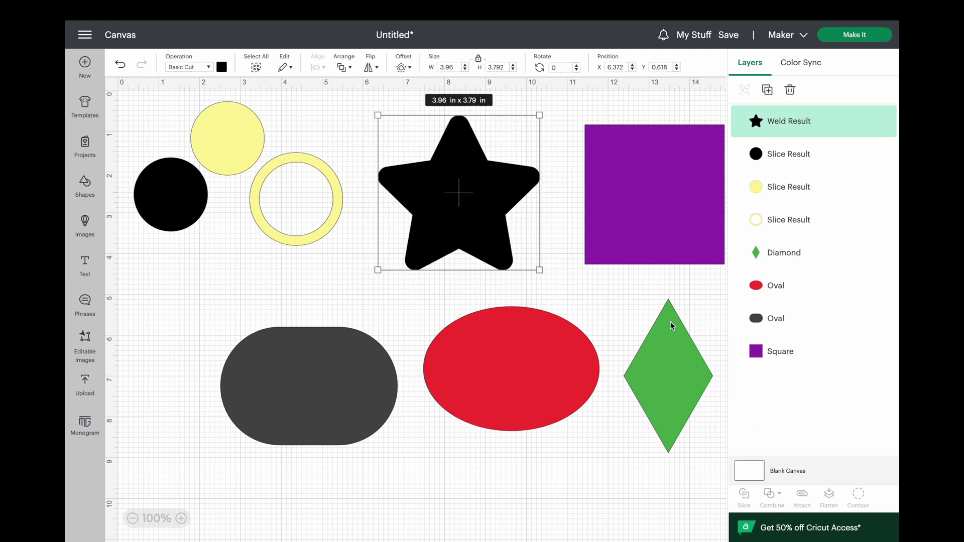
key(ctrl+z)
key(ctrl+z)
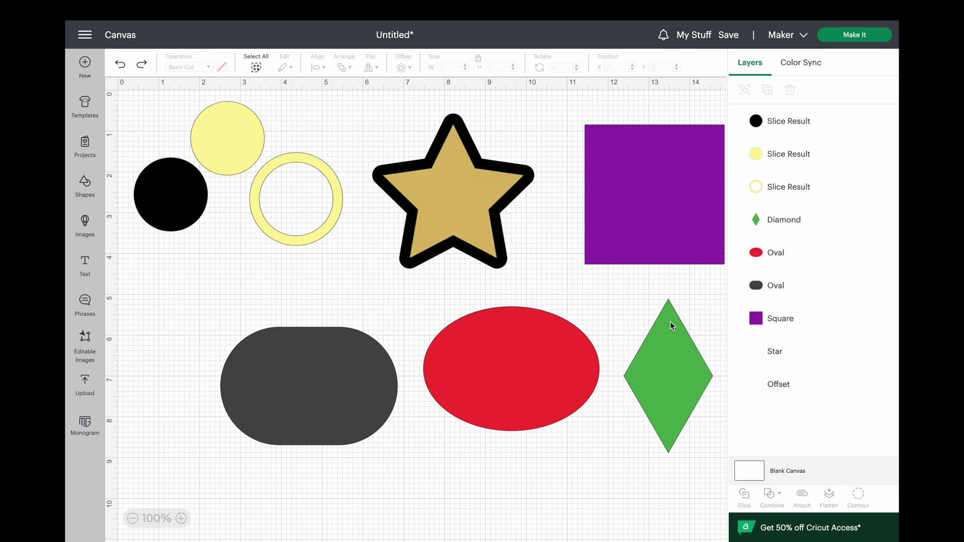
- Unite the gold star with its black offset and nudge the united shape slightly
drag(382, 108, 468, 209)
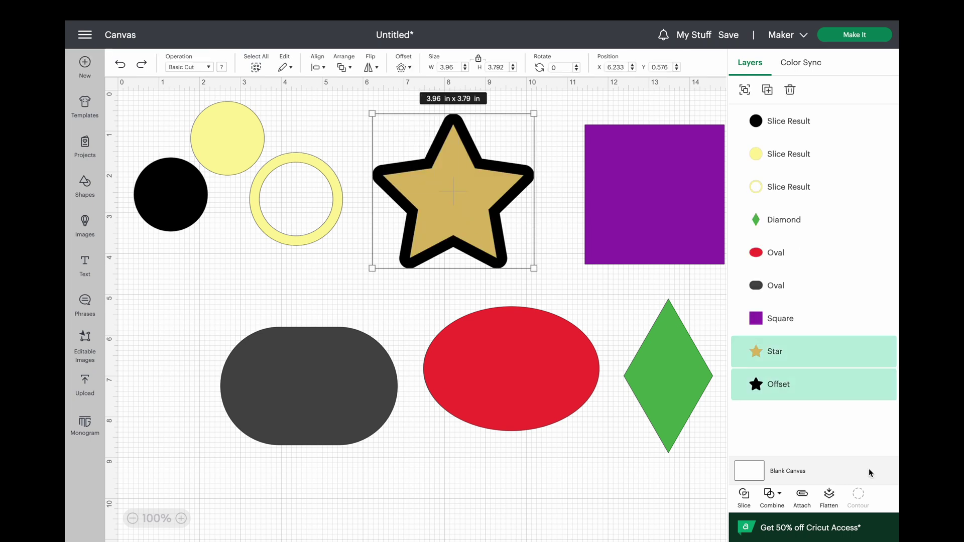
click(779, 503)
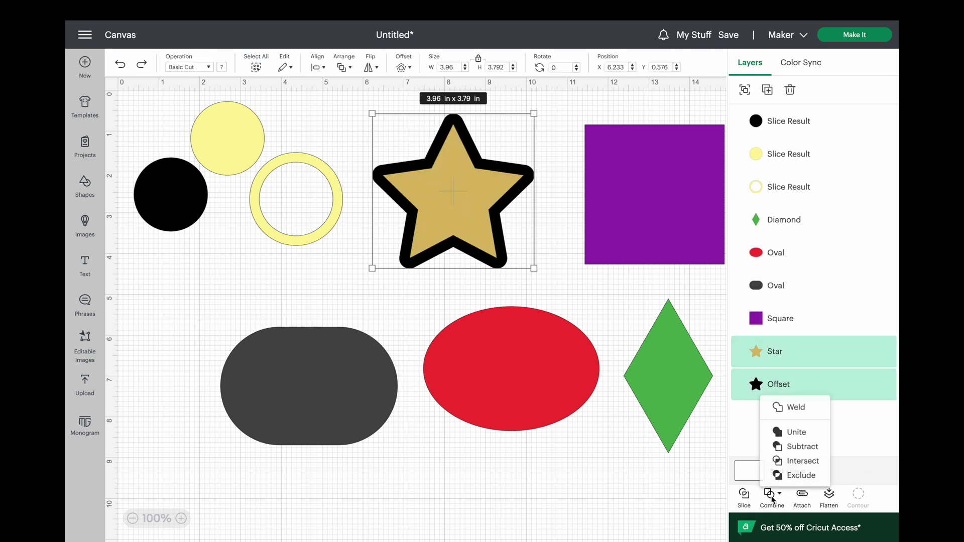
click(797, 429)
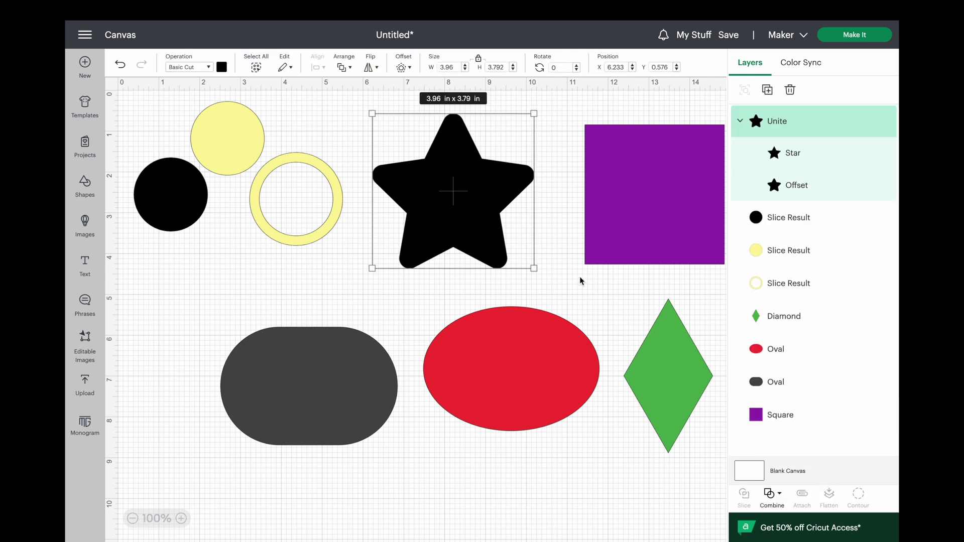
click(570, 231)
click(495, 205)
mouse_move(456, 194)
mouse_down()
mouse_move(499, 194)
mouse_move(459, 191)
mouse_up()
- Try moving the Star component separately inside the Unite group, and undo back to the separate gold star and black offset
click(780, 162)
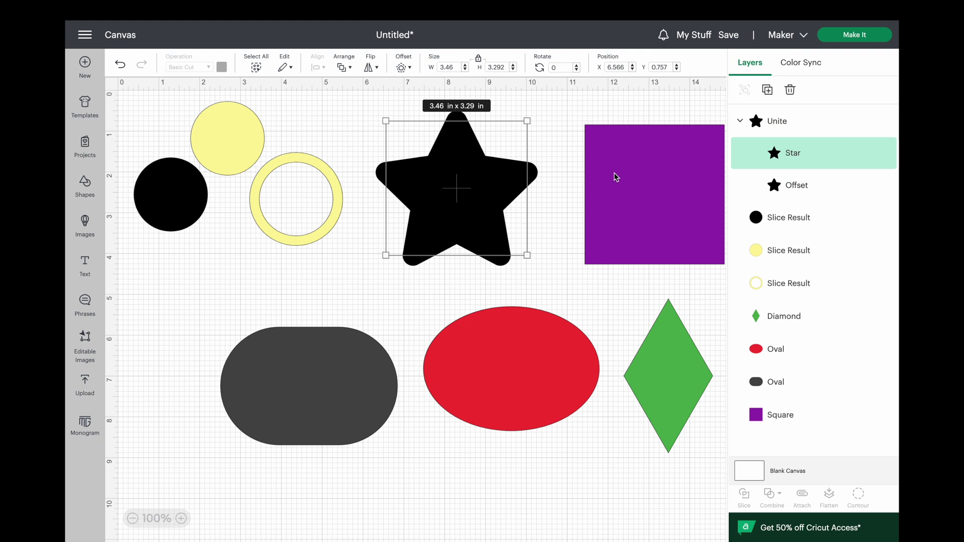
key(Escape)
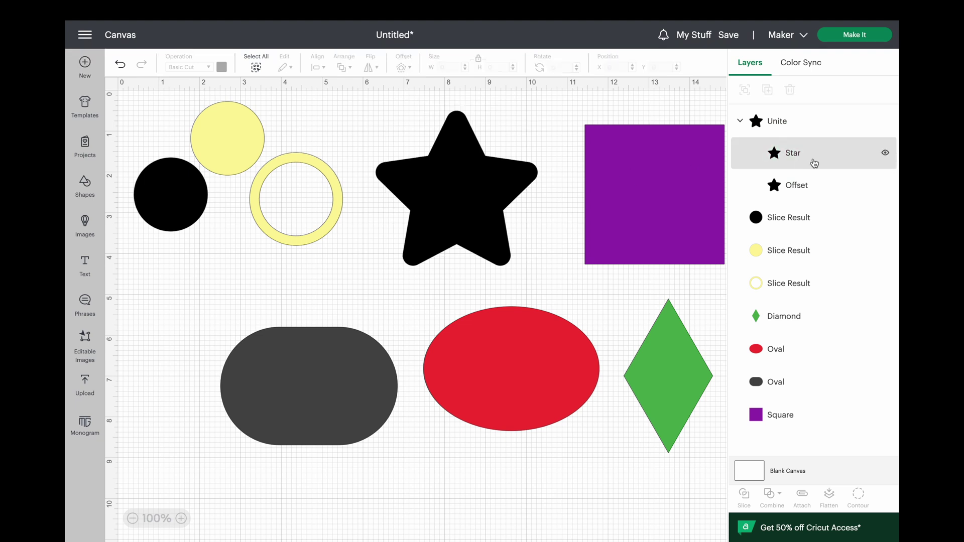
click(828, 153)
drag(445, 181, 383, 173)
key(ctrl+z)
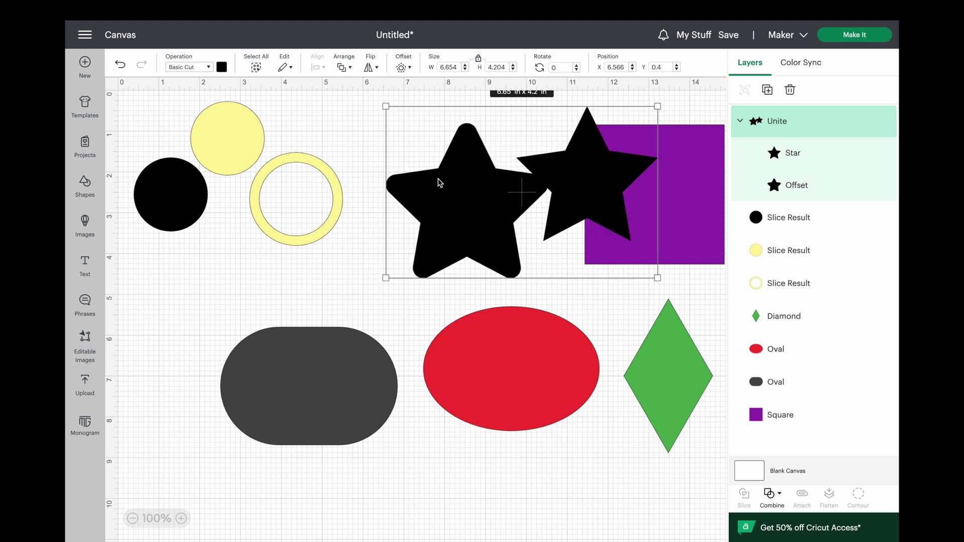
key(Escape)
key(ctrl+z)
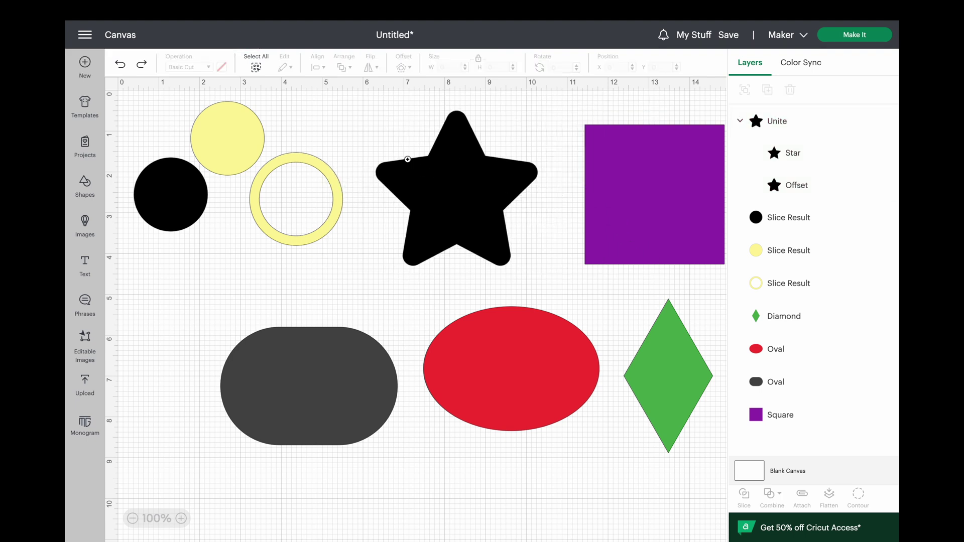
key(ctrl+z)
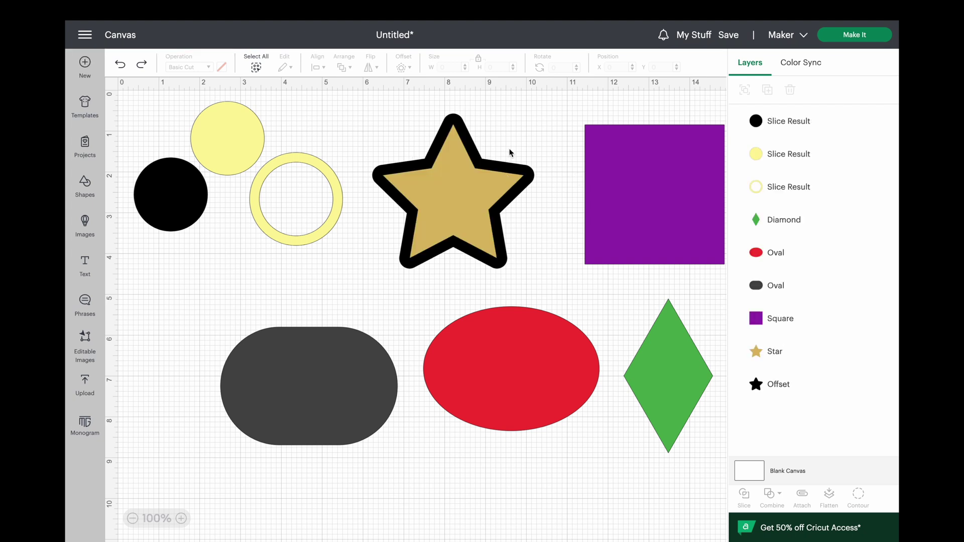
- Shift the gold star to partly overlap the black star, nudge both stars, and try rotating the gold one by about 121 degrees
drag(453, 201, 513, 239)
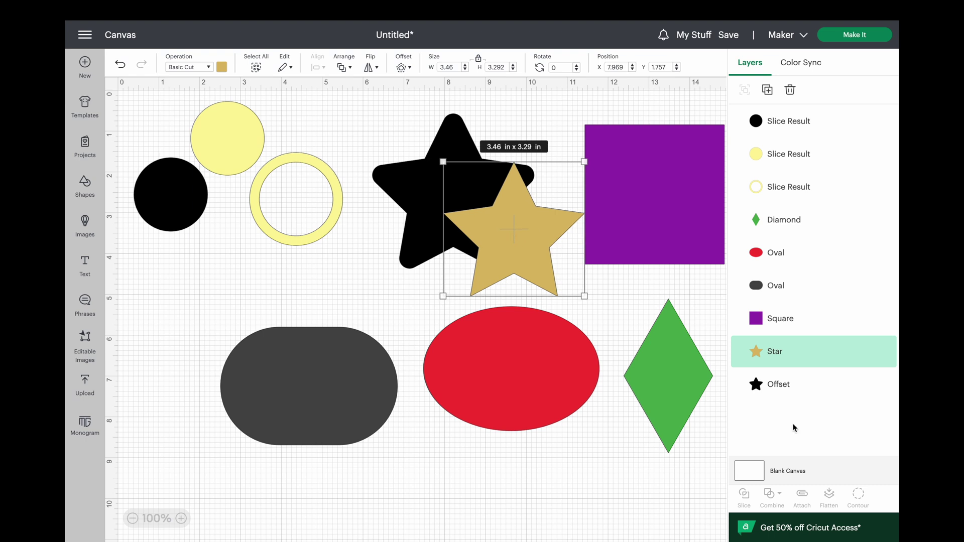
mouse_move(413, 151)
mouse_down()
mouse_move(506, 248)
mouse_move(417, 143)
mouse_up()
drag(418, 235, 429, 236)
click(513, 271)
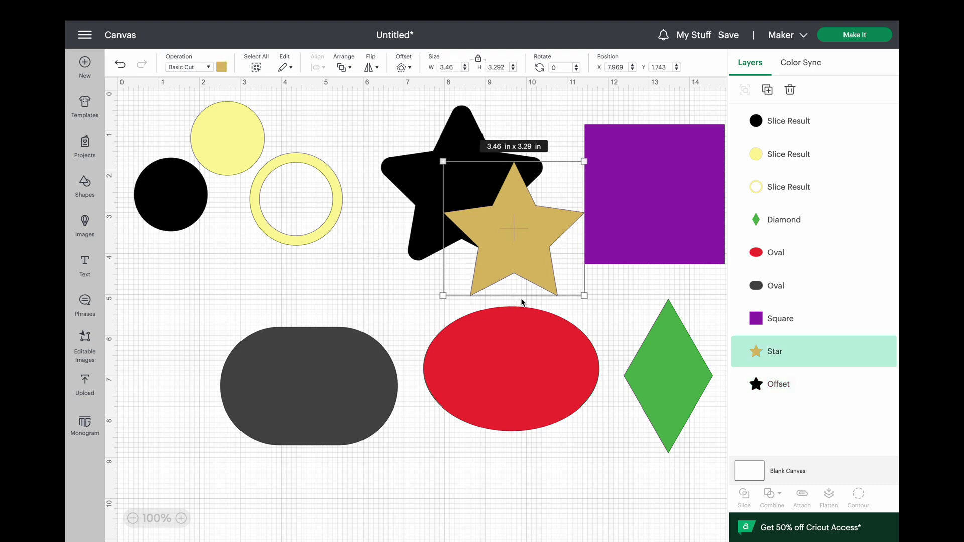
drag(586, 297, 441, 250)
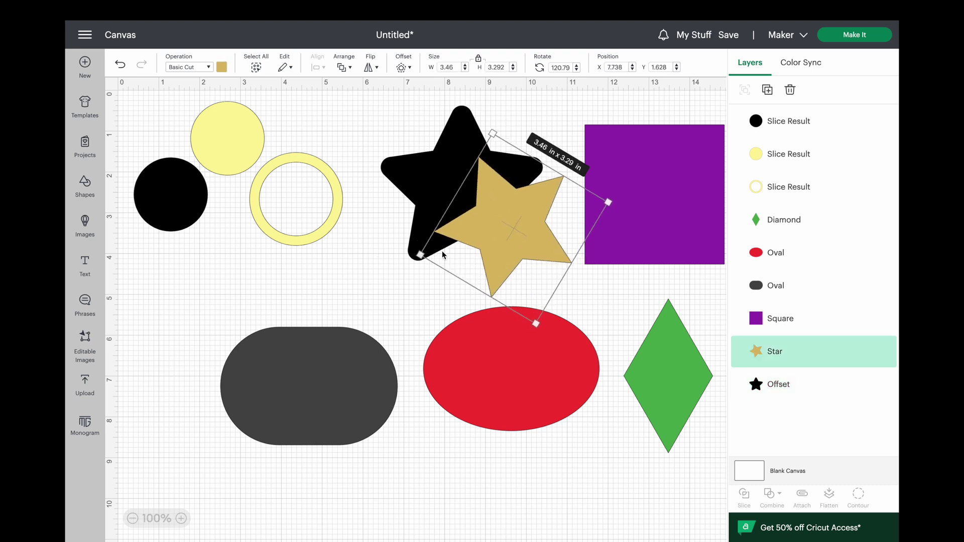
key(ctrl+z)
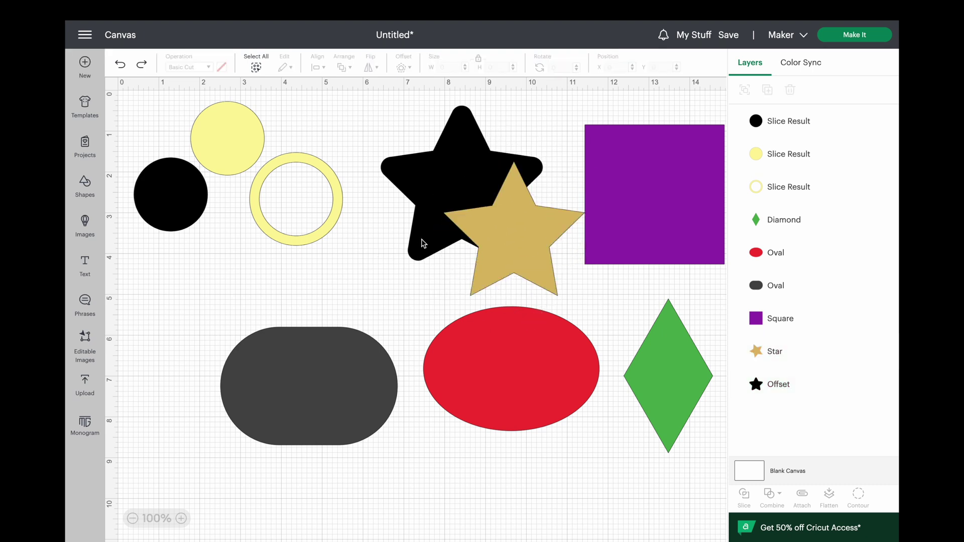
- Unite the partly overlapping gold and black stars, move the united shape slightly, and select its Star component
drag(371, 247, 500, 293)
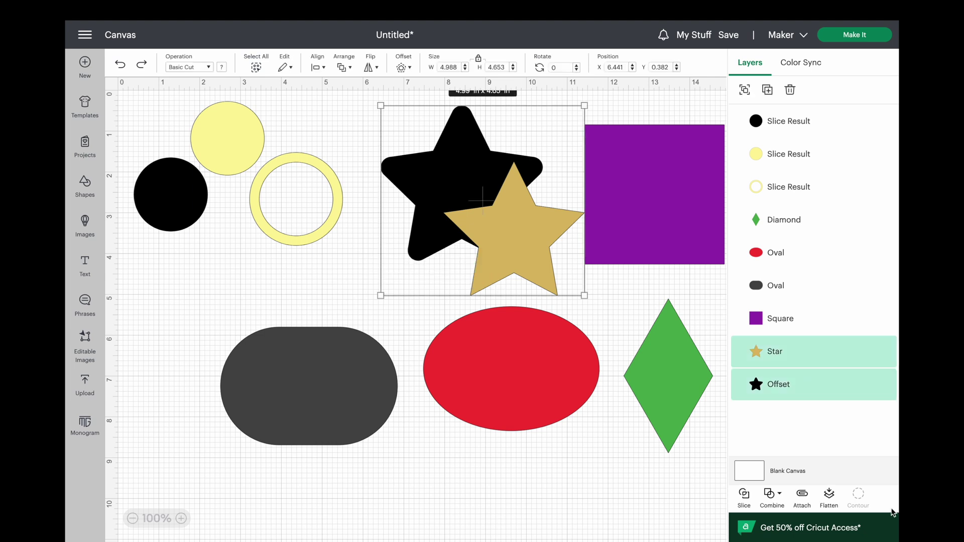
click(771, 494)
click(792, 432)
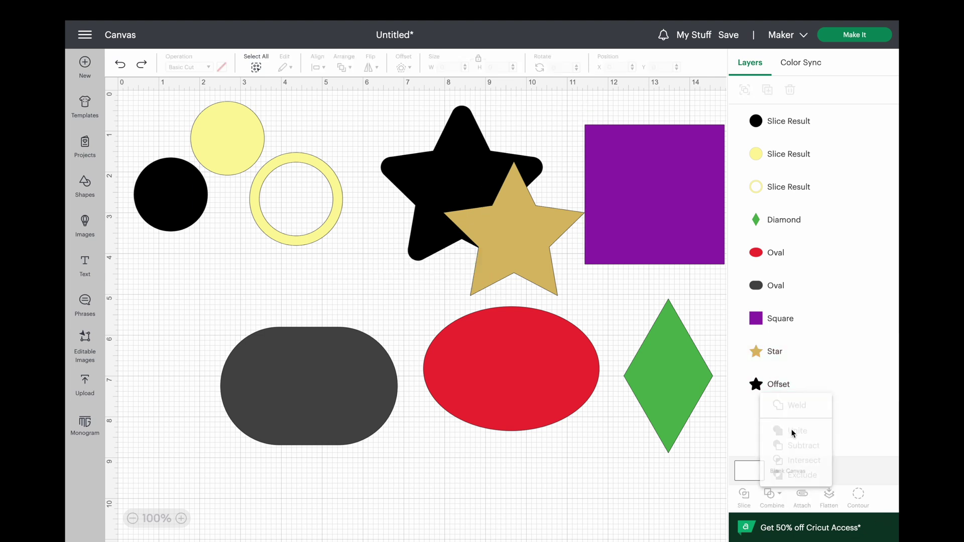
click(365, 235)
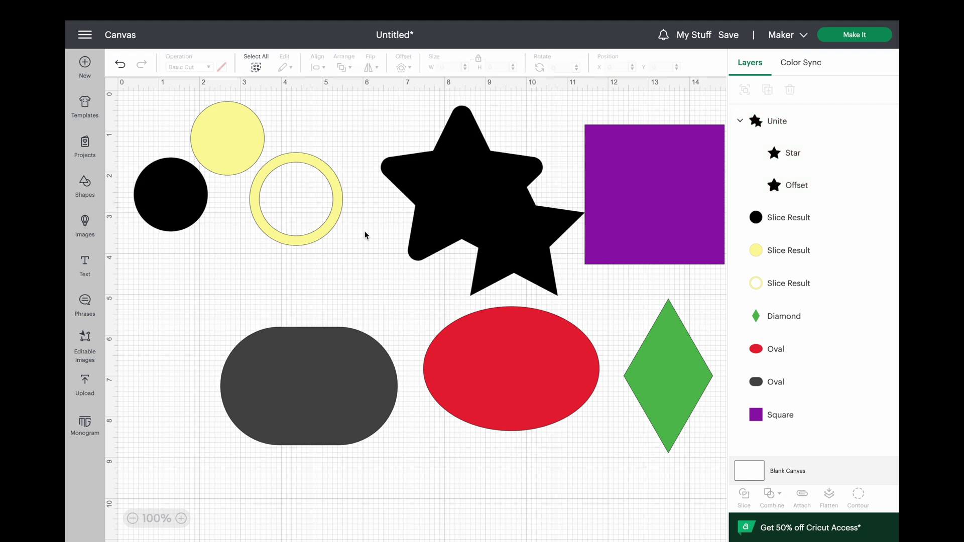
drag(545, 214, 534, 236)
click(820, 152)
- Undo the unite and the star moves until the gold star is centered over its black offset
key(ctrl+z)
key(ctrl+z)
key(ctrl+z)
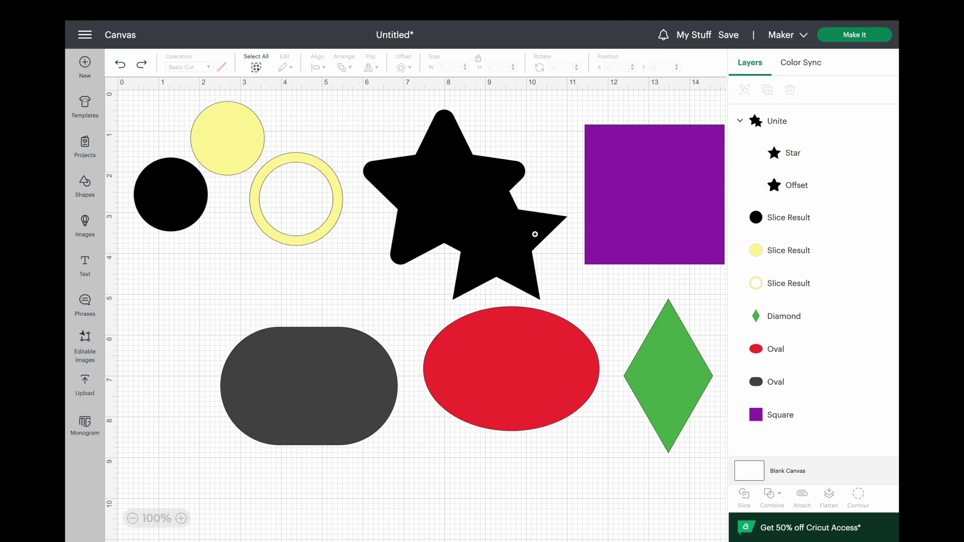
key(ctrl+z)
key(ctrl+z)
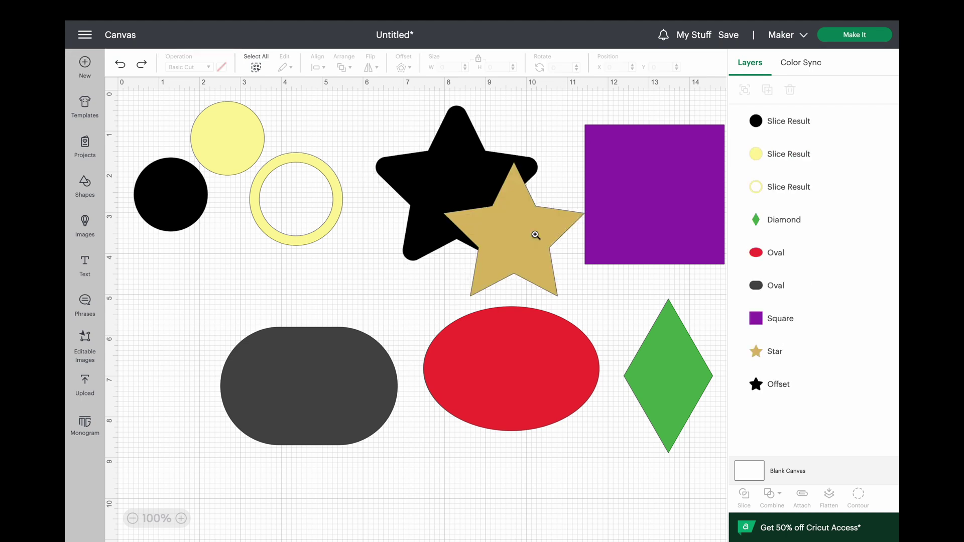
key(ctrl+z)
key(ctrl+z)
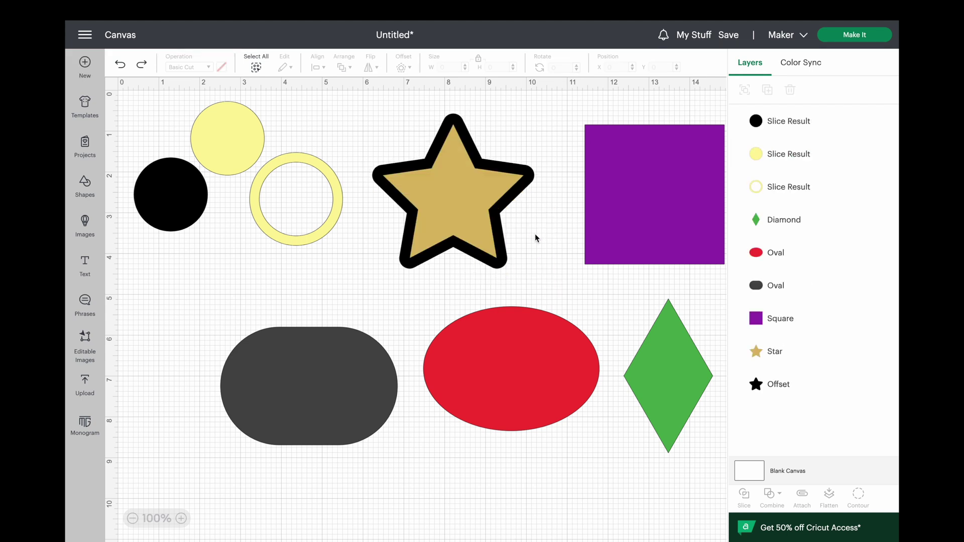
- Try subtracting the gold star from its black offset to form a star outline, and undo the subtraction
click(693, 196)
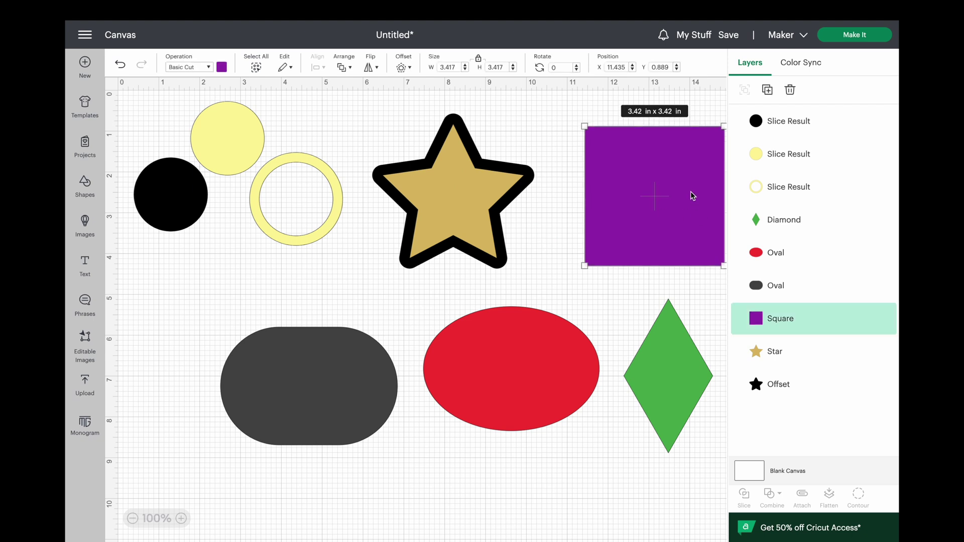
drag(447, 123, 486, 161)
key(ctrl+z)
drag(372, 123, 541, 275)
click(775, 501)
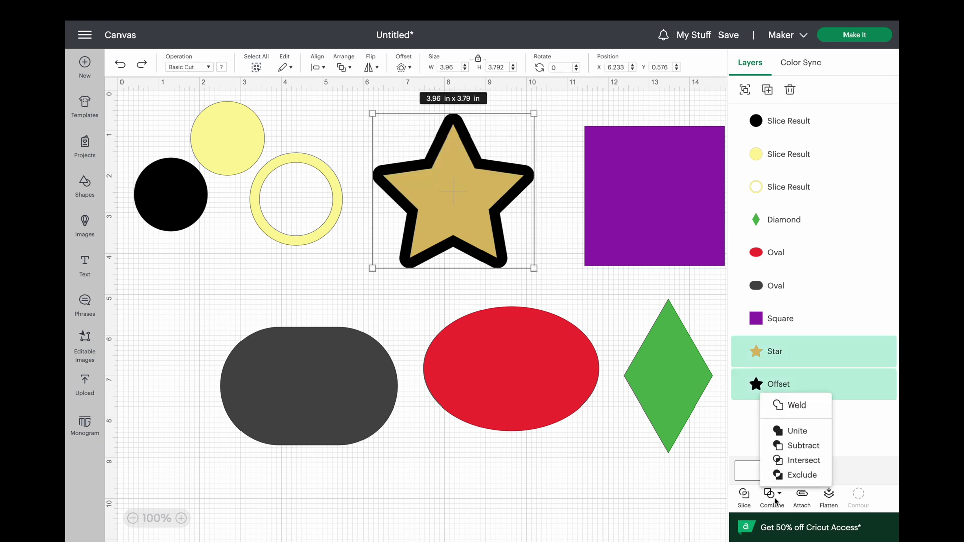
click(801, 446)
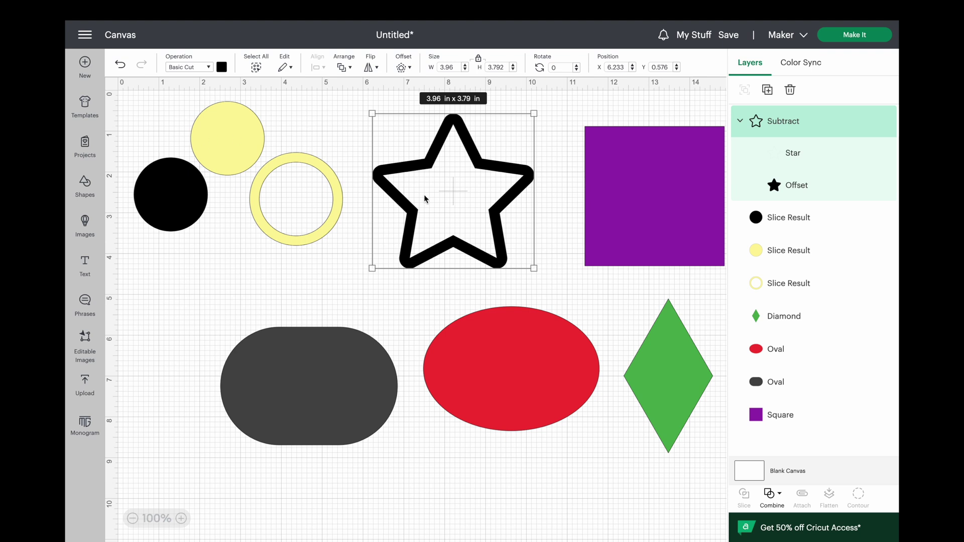
key(ctrl+z)
- Intersect the gold star with its black offset to keep only their overlap
drag(409, 145, 434, 158)
key(ctrl+z)
drag(368, 109, 538, 273)
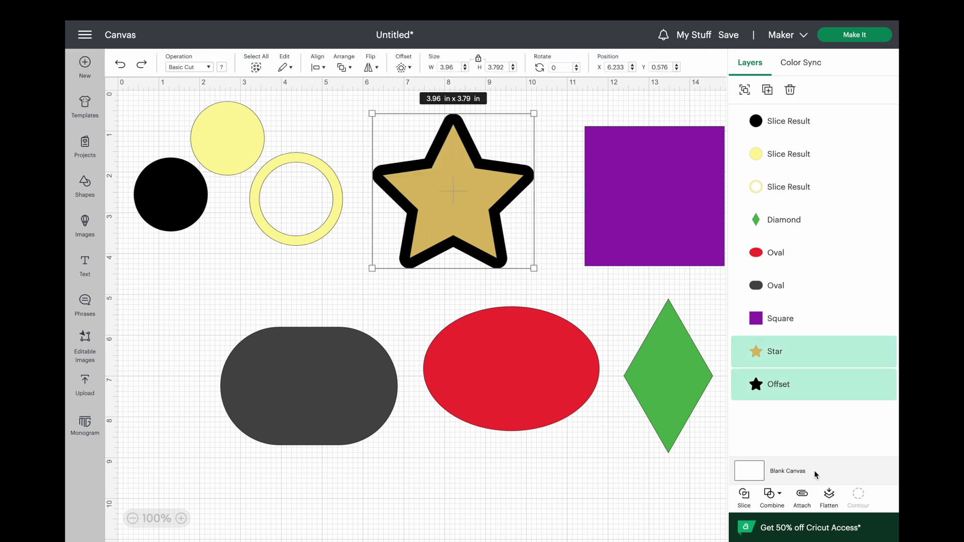
click(769, 496)
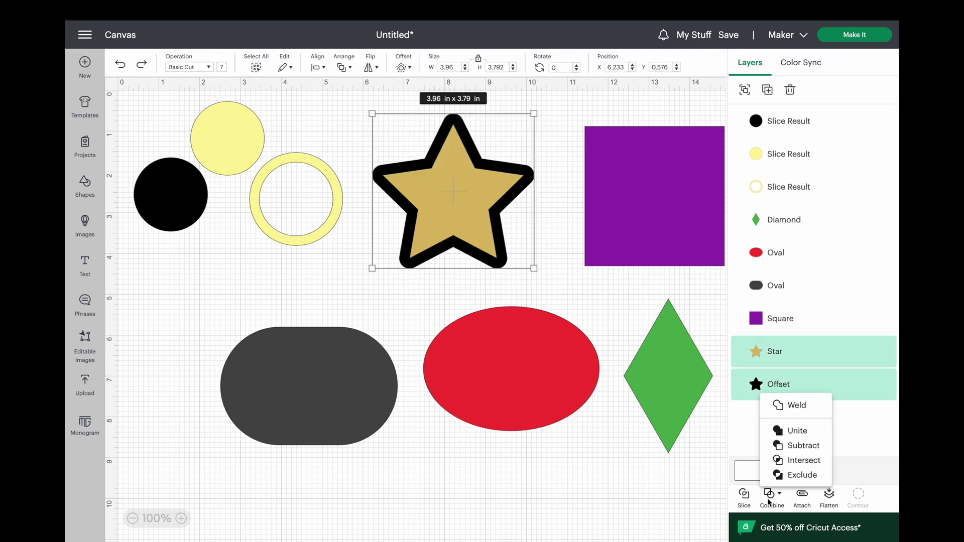
click(797, 462)
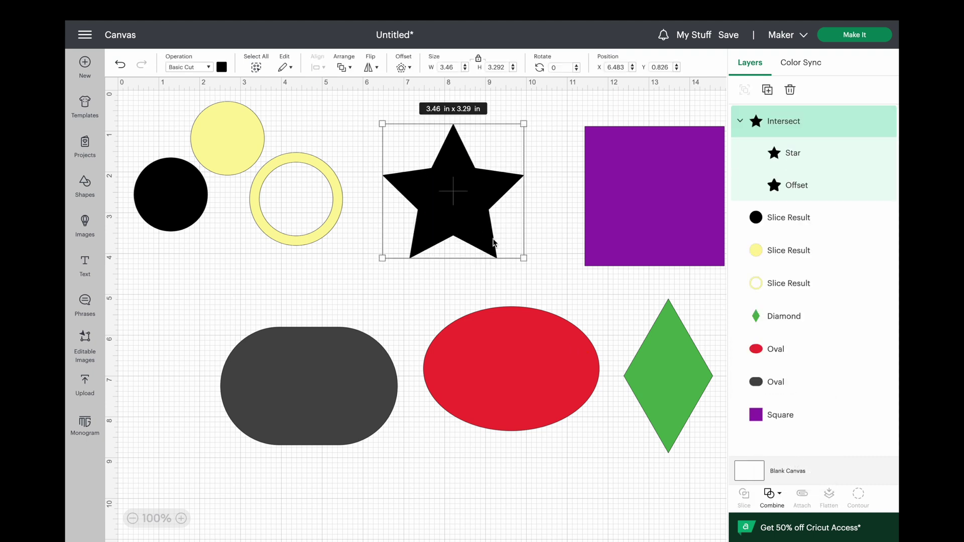
- Inspect the Offset component inside the Intersect group, toggle its visibility, and undo the intersection
click(846, 188)
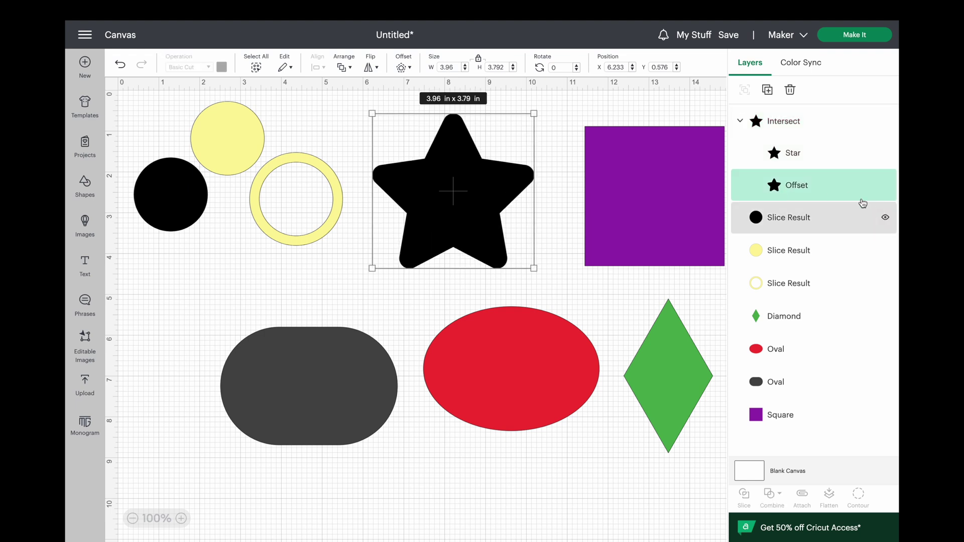
click(884, 187)
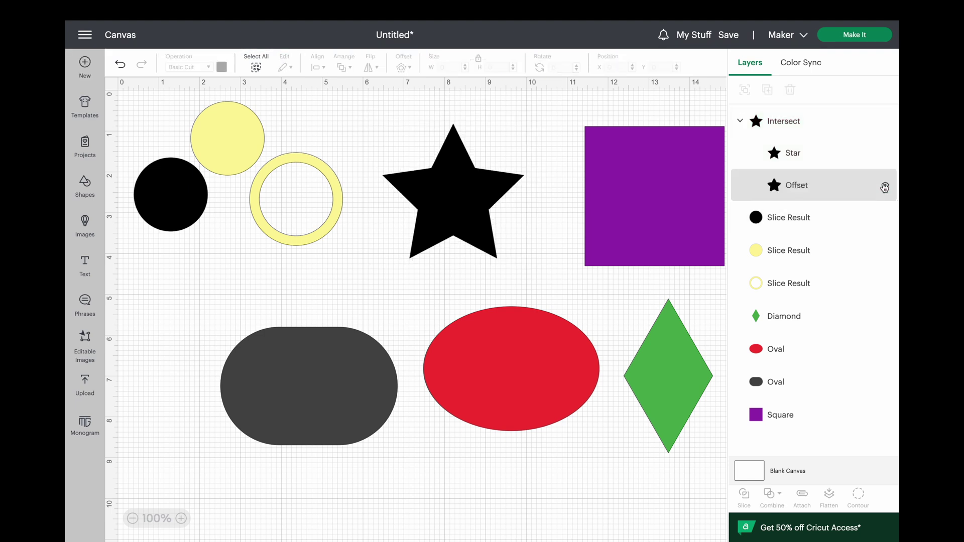
click(883, 189)
click(883, 189)
key(ctrl+z)
key(ctrl+z)
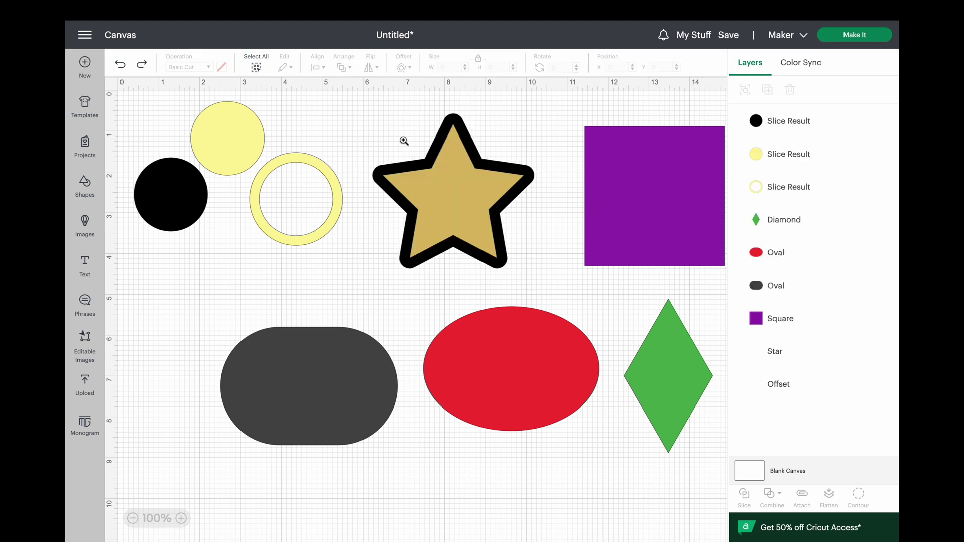
- Try intersecting the gold star, shifted down and right, with its black offset, and move the resulting overlap shape up and right
drag(465, 208, 497, 224)
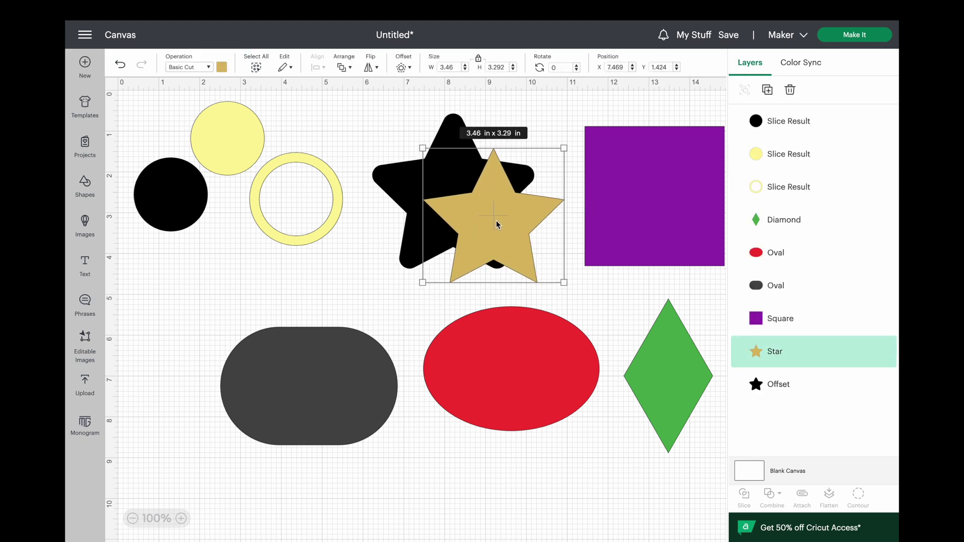
drag(364, 131, 506, 225)
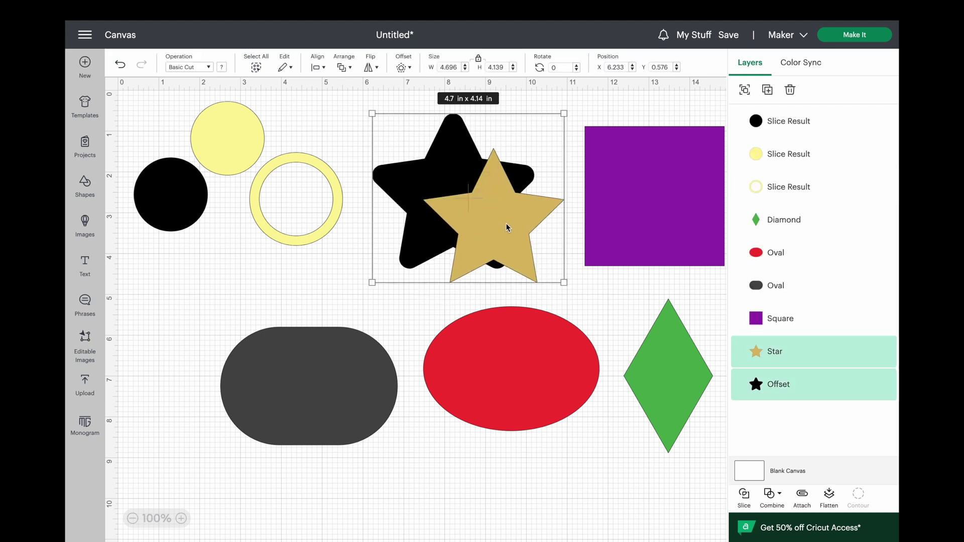
click(770, 495)
click(799, 460)
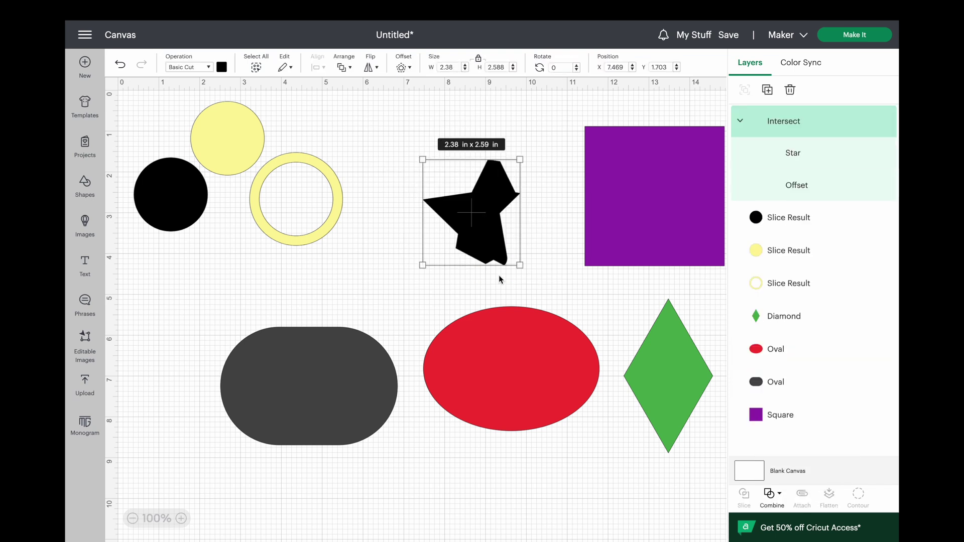
drag(481, 224, 503, 183)
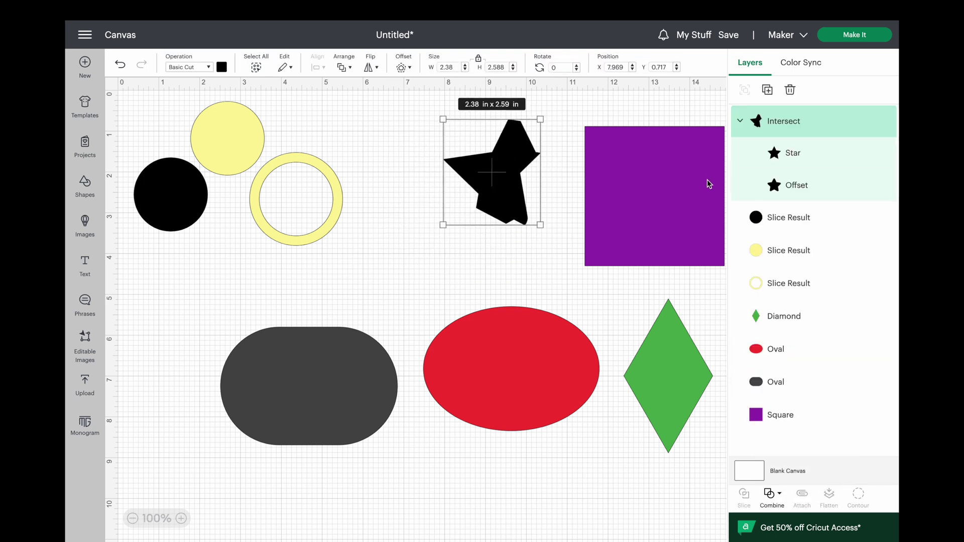
- Undo the intersection and the star moves until the gold star is centered on its black offset again
key(ctrl+z)
key(ctrl+z)
key(ctrl+z)
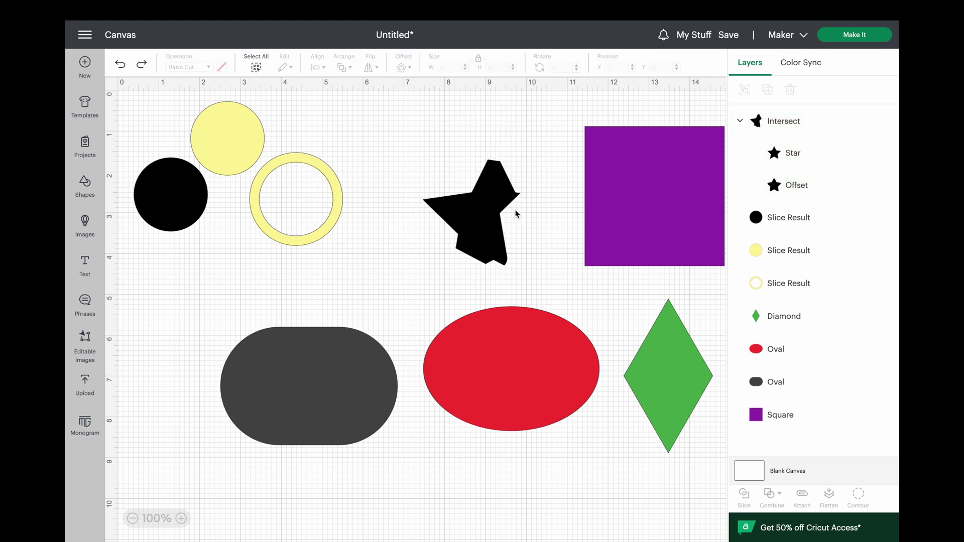
drag(522, 230, 483, 205)
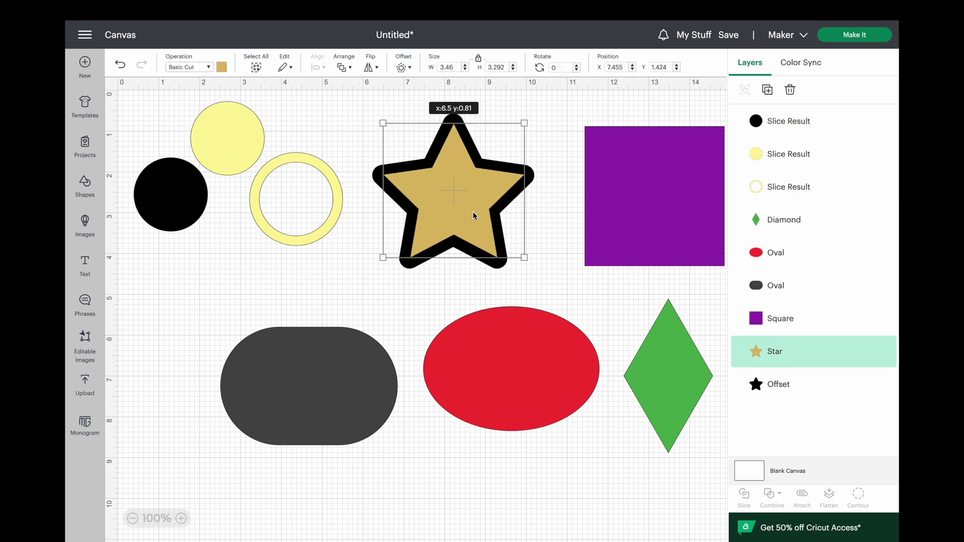
key(ctrl+z)
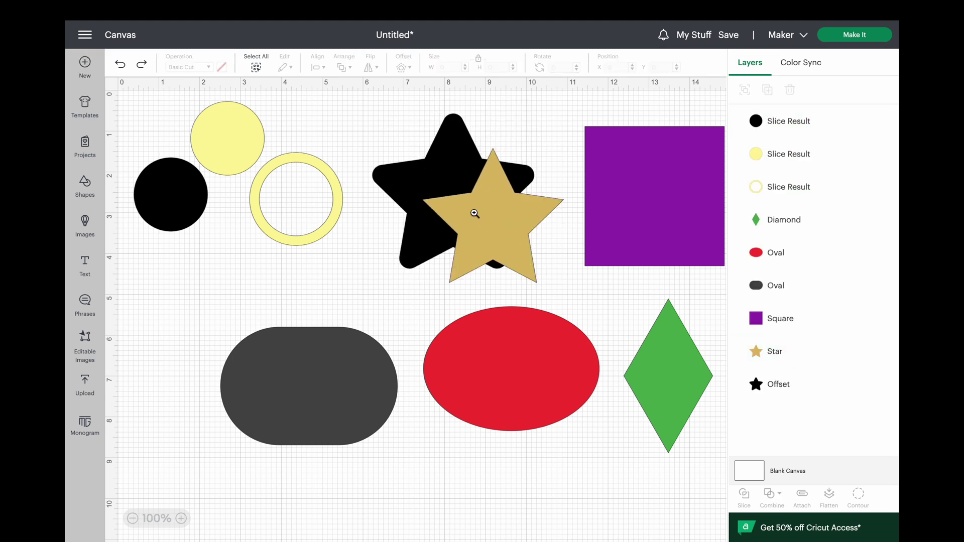
key(ctrl+z)
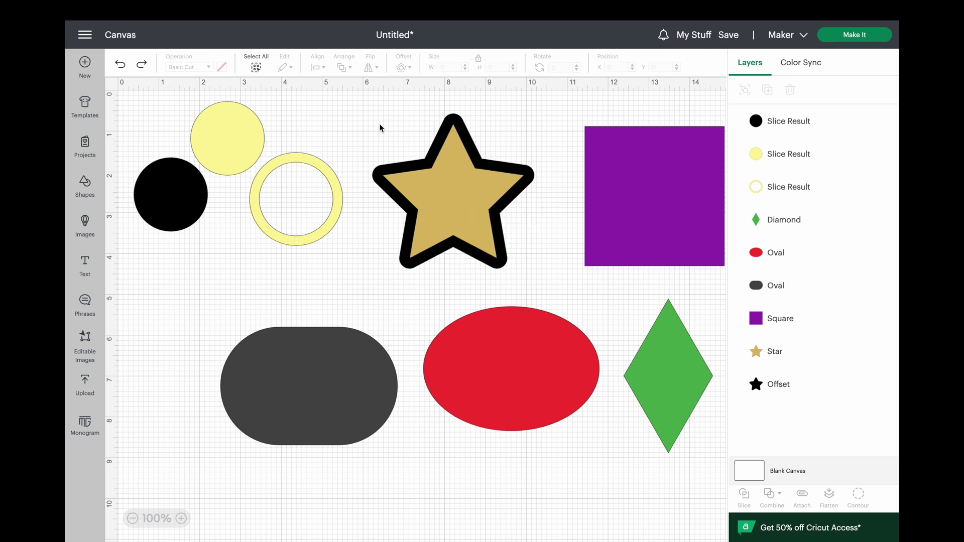
- Try excluding the overlap between the gold star, shifted down and left, and its black offset, and undo the changes
drag(440, 215, 415, 232)
drag(552, 276, 438, 210)
click(769, 494)
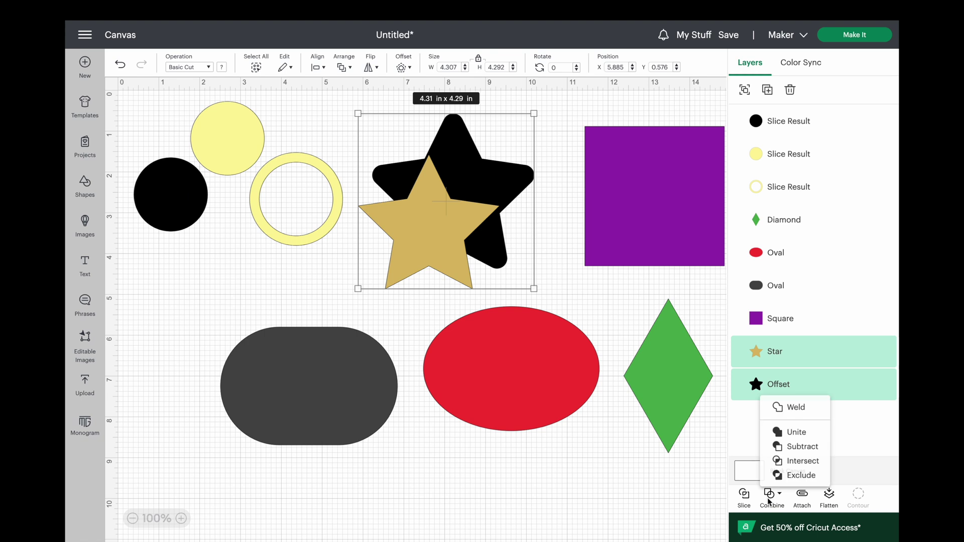
click(800, 475)
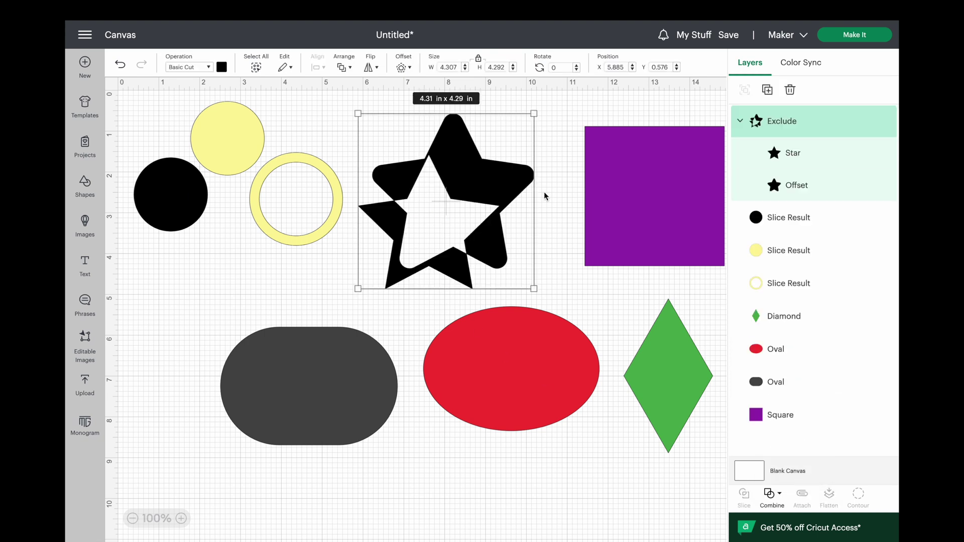
key(ctrl+z)
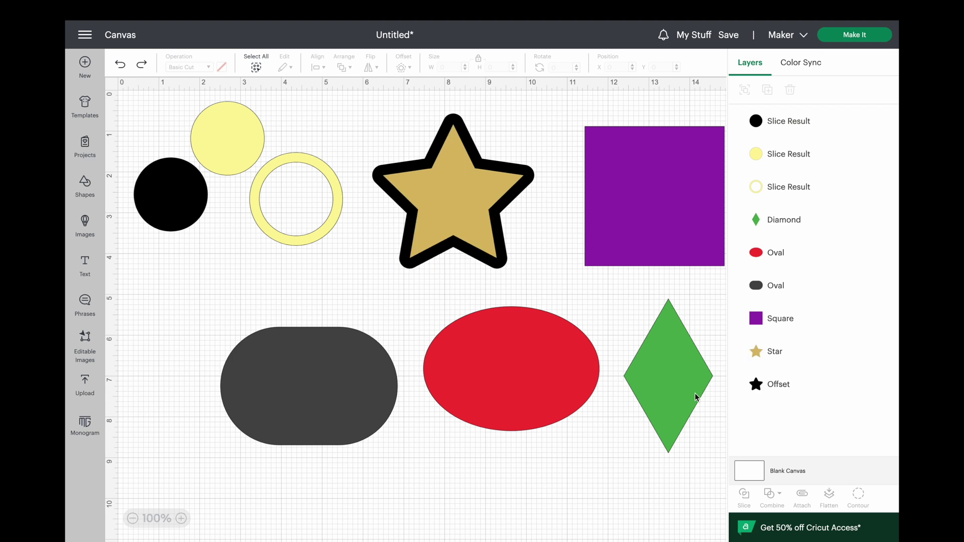
drag(542, 229, 459, 165)
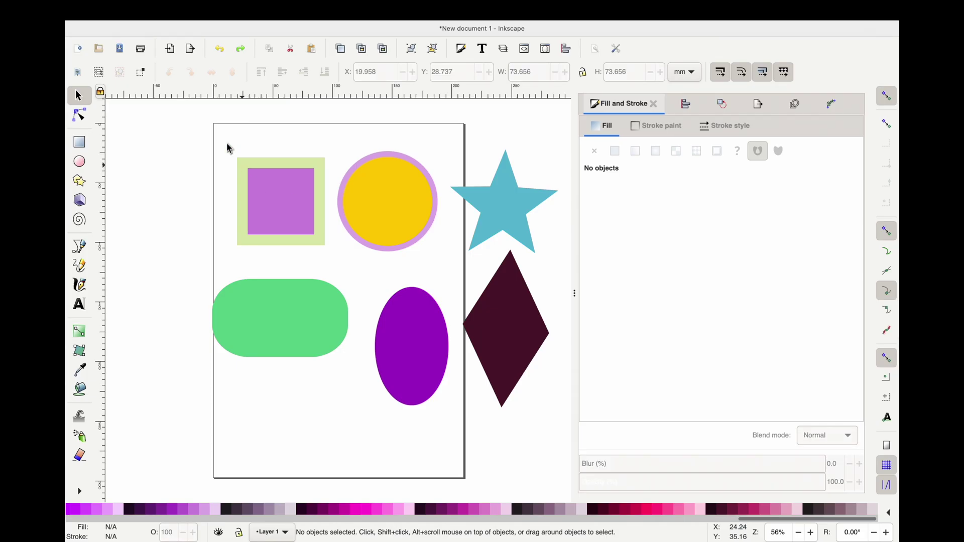
- Switch to Inkscape and subtract the purple square from the light green square behind it with Difference to leave a frame
drag(210, 124, 335, 271)
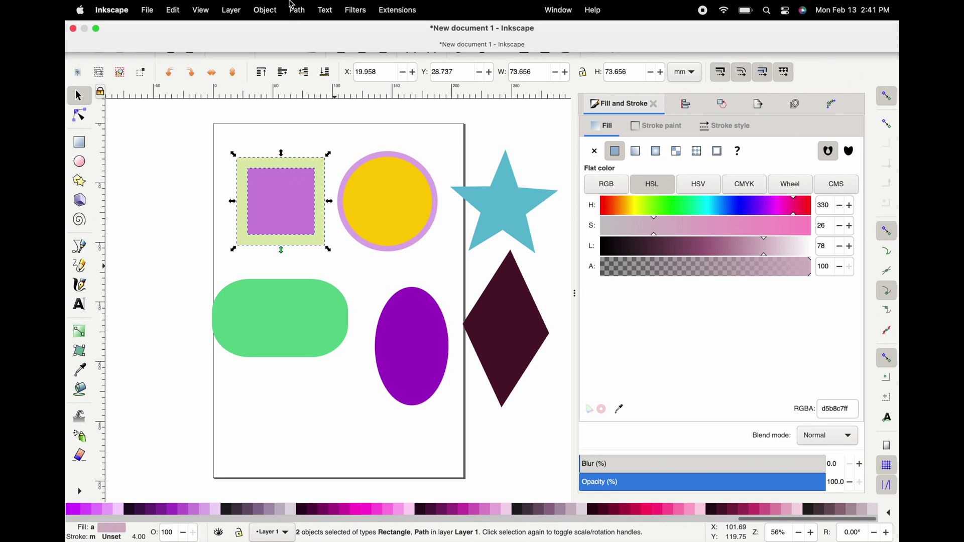
click(294, 13)
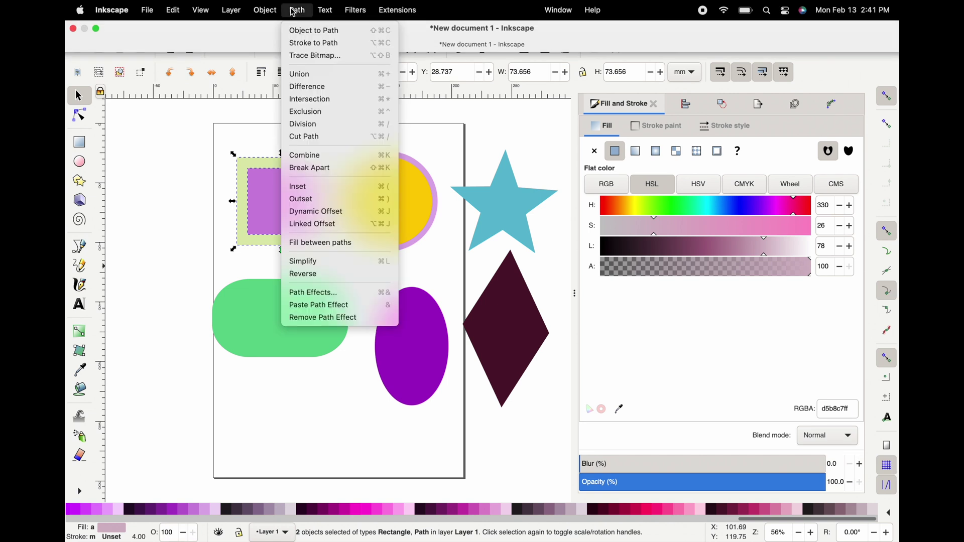
click(312, 86)
click(190, 280)
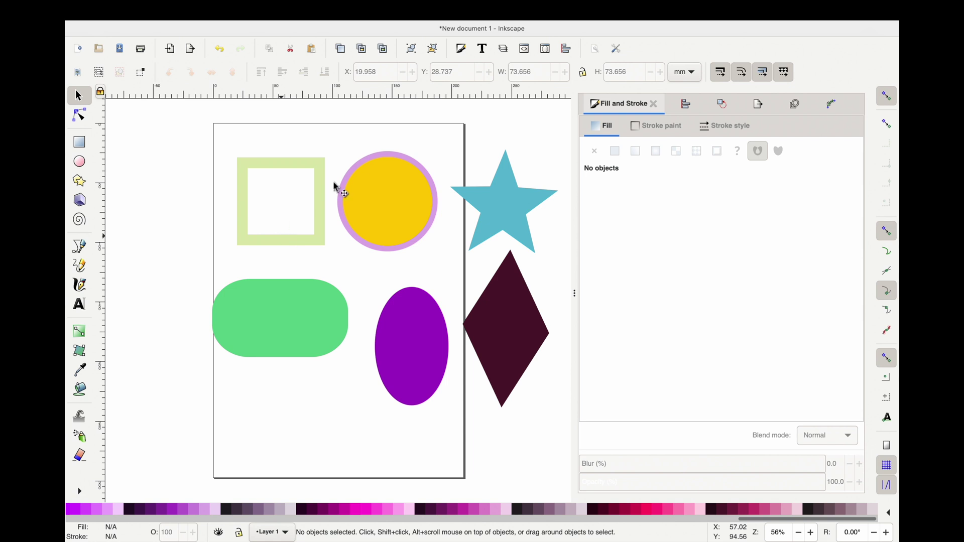
- Try intersecting the yellow circle with the larger lilac circle centered behind it
drag(343, 145, 445, 254)
drag(327, 129, 472, 274)
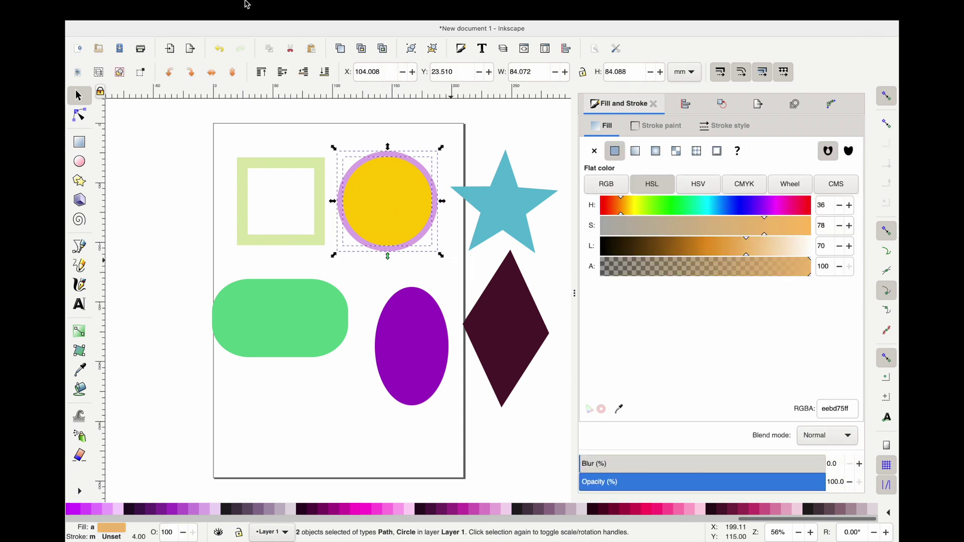
mouse_move(286, 10)
click(298, 11)
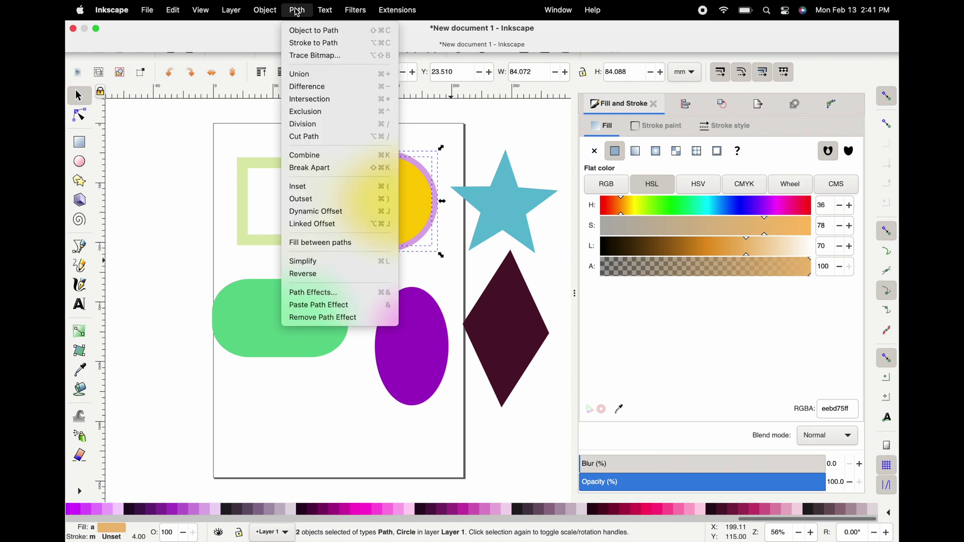
click(312, 99)
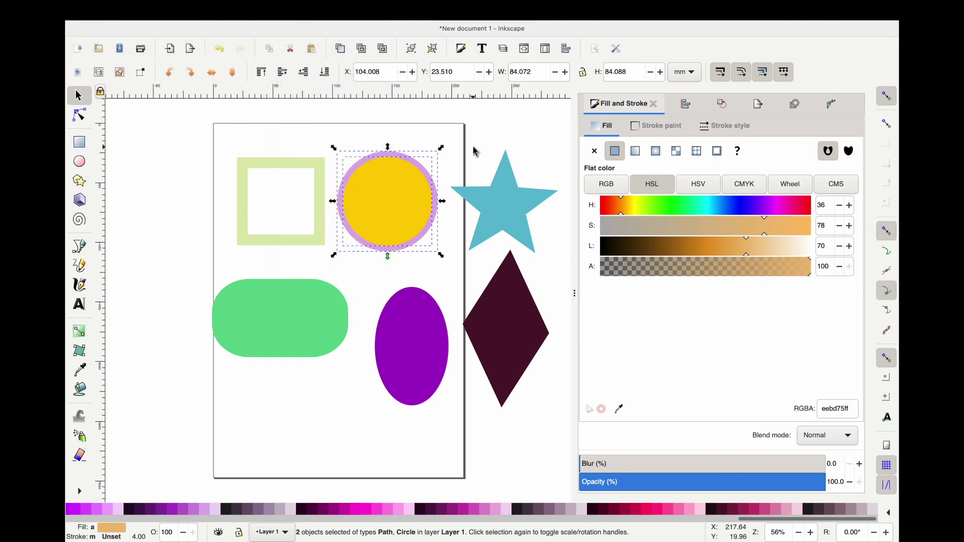
- Move the yellow circle up and slightly right so that it only partly overlaps the lilac circle
key(Escape)
click(402, 193)
drag(401, 195, 410, 156)
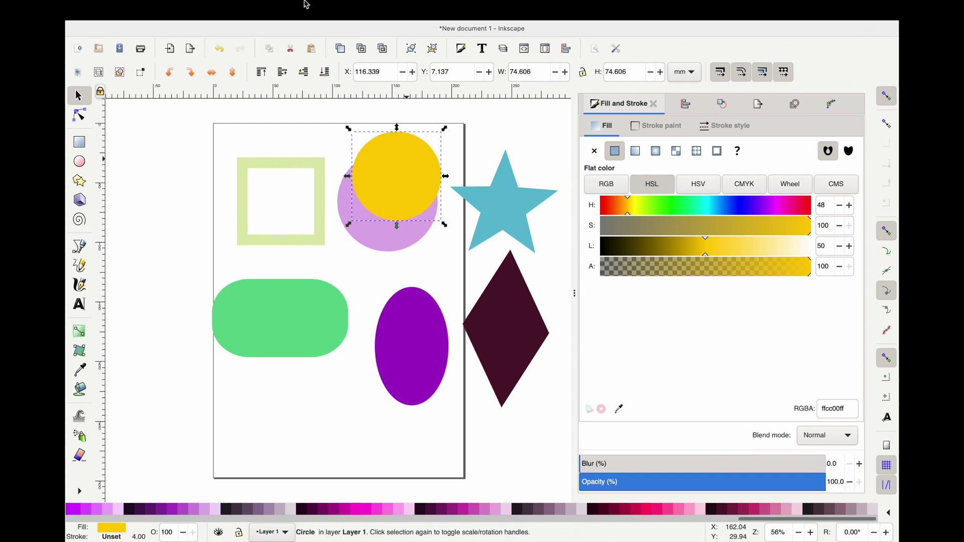
- Try intersecting the shifted yellow circle with the lilac circle to keep only their overlap, and undo the intersection
click(299, 11)
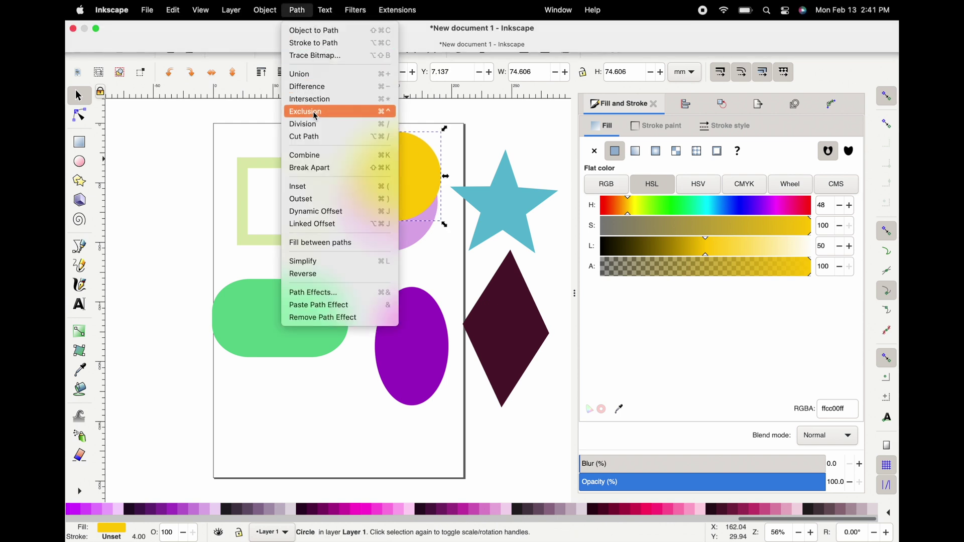
click(324, 100)
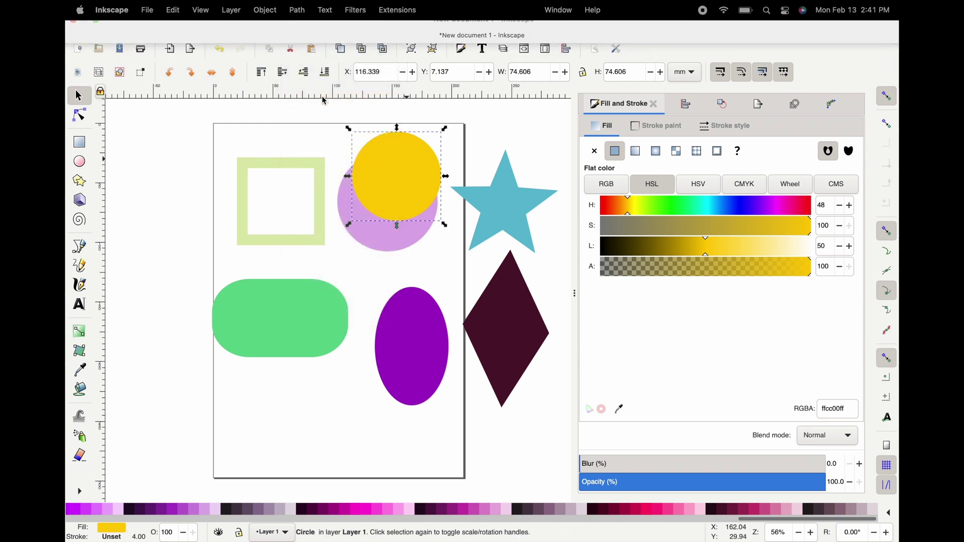
click(365, 233)
click(397, 163)
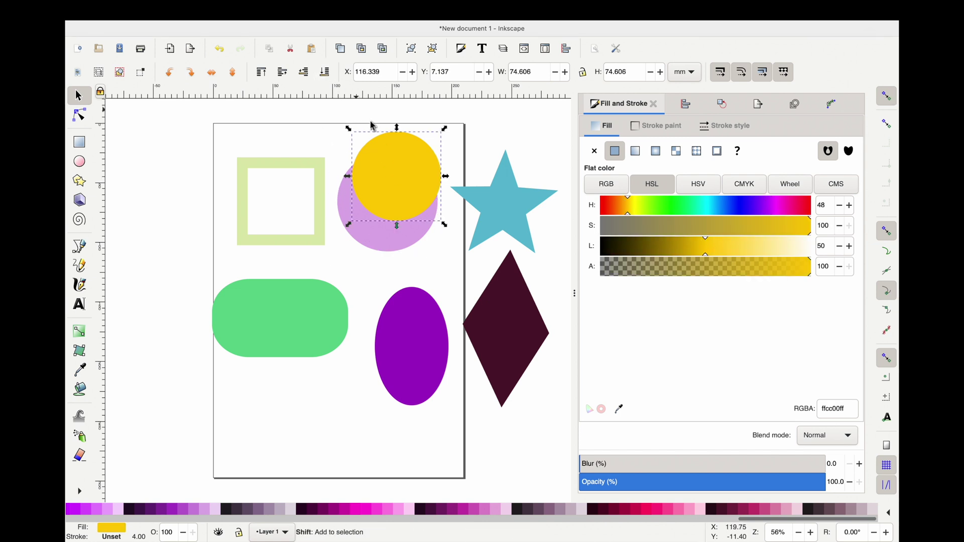
shift+click(362, 243)
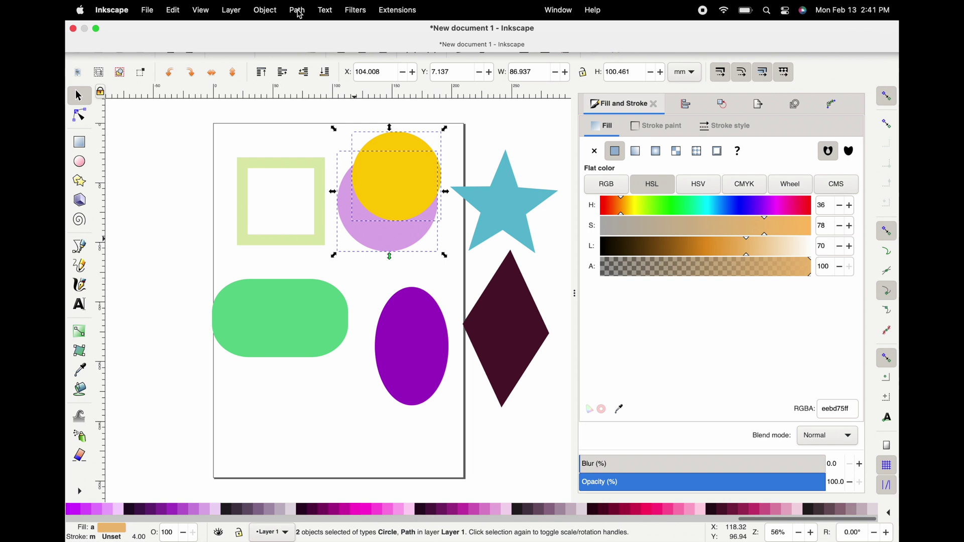
click(297, 10)
click(316, 102)
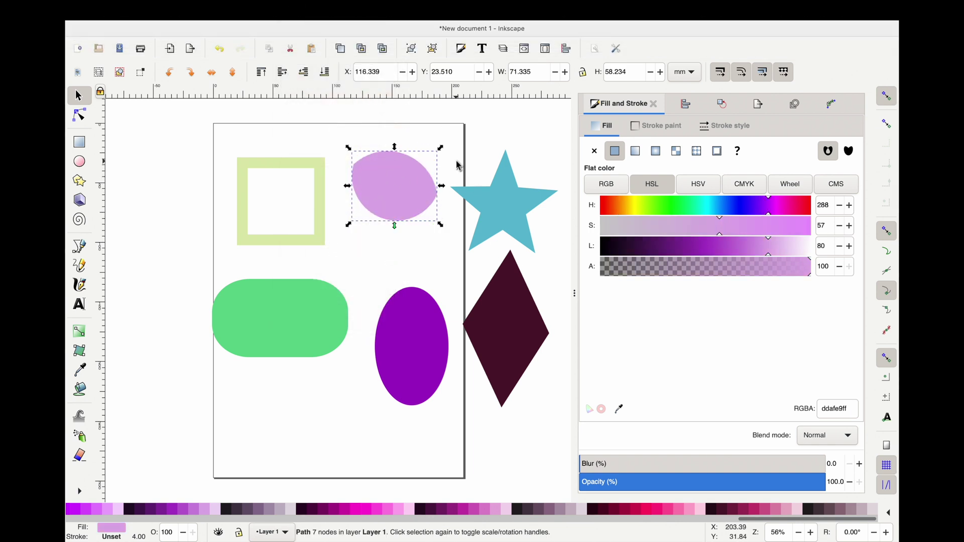
key(ctrl+z)
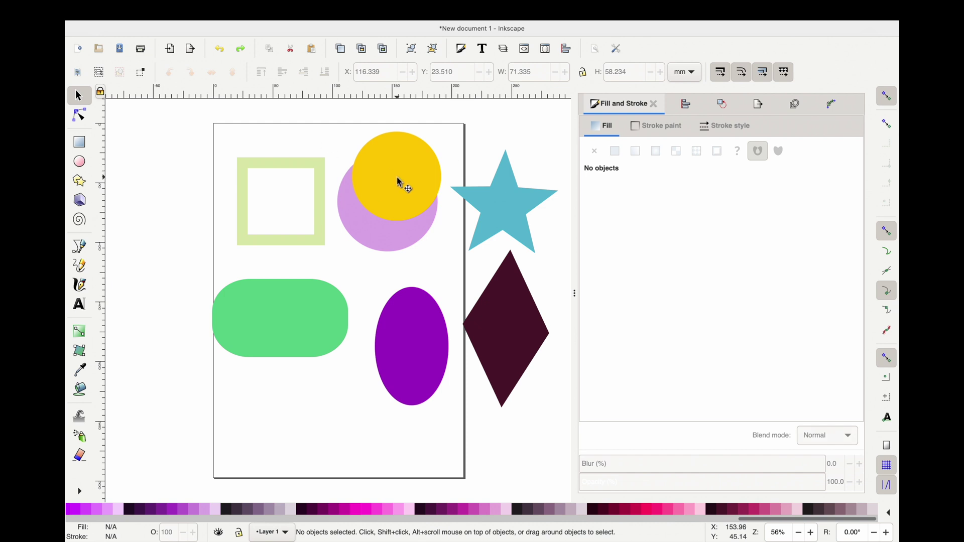
- Try the Exclusion operation on the yellow and lilac circles to cut out their overlap, and undo it
drag(322, 113, 464, 281)
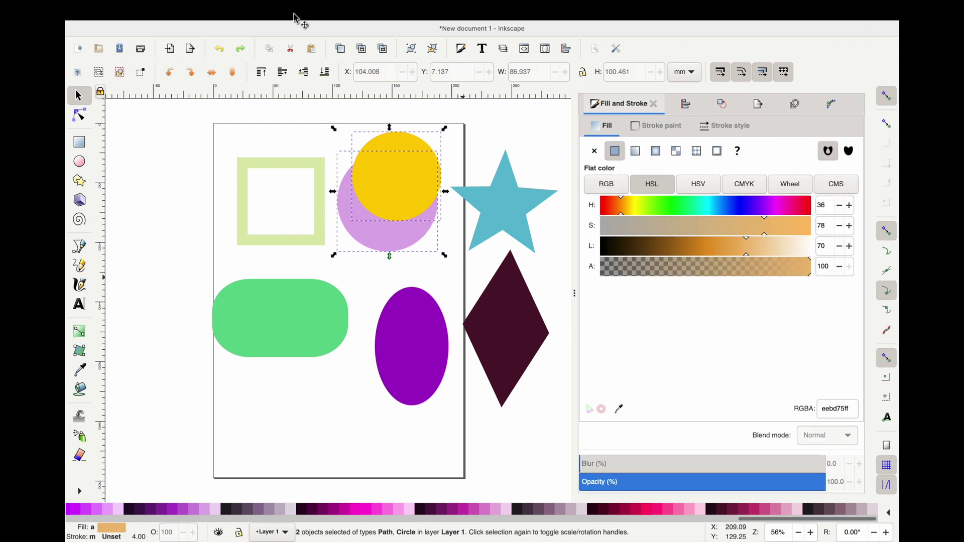
click(296, 10)
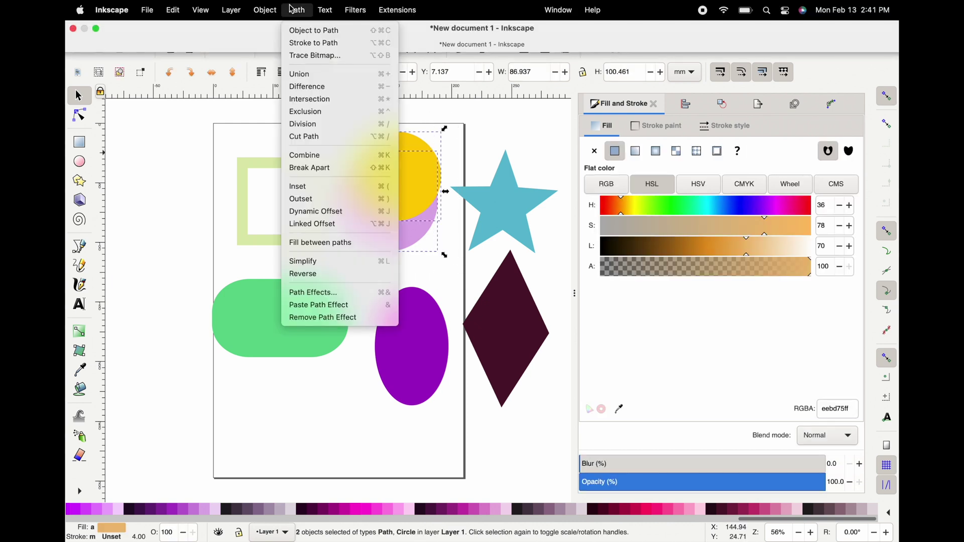
click(323, 112)
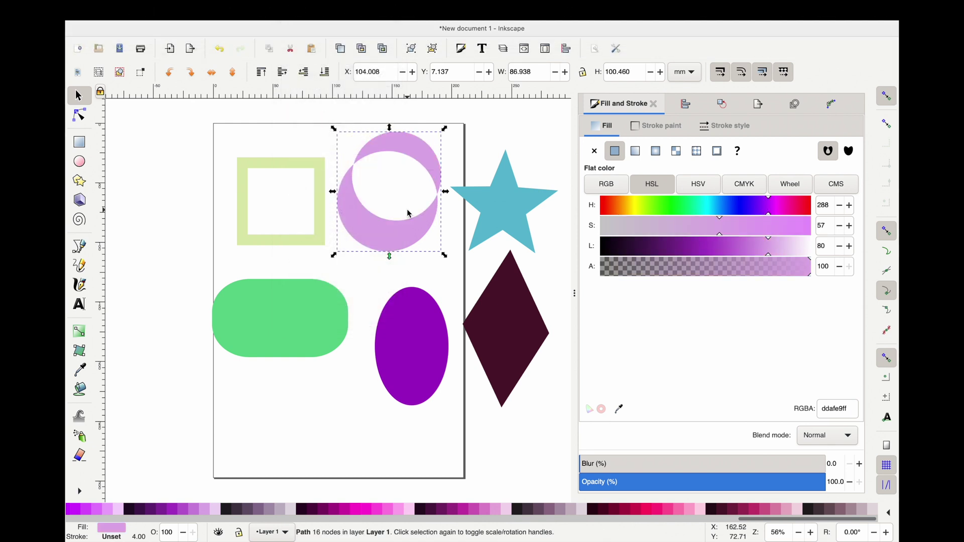
key(ctrl+z)
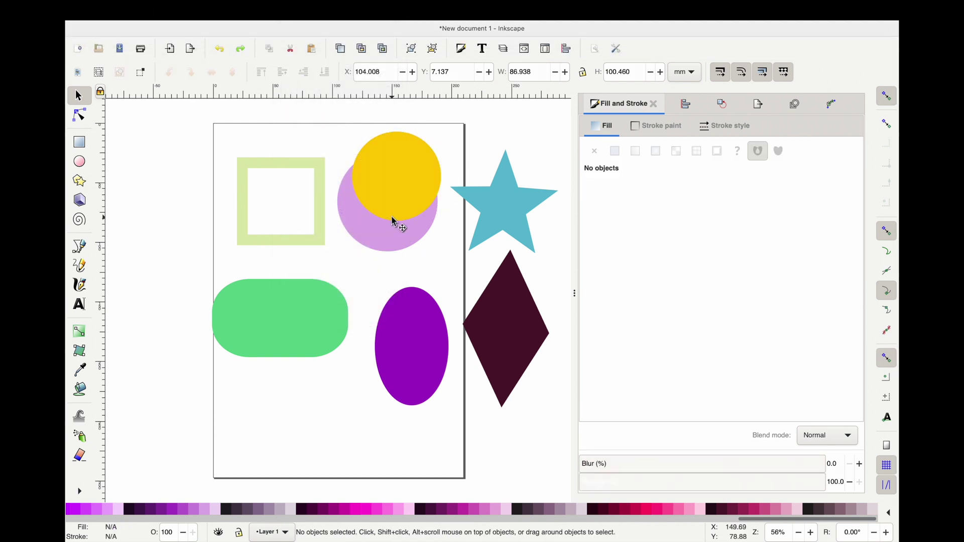
- Try dividing the lilac circle with the yellow circle and moving the cut piece away, and undo both changes
drag(330, 116, 464, 282)
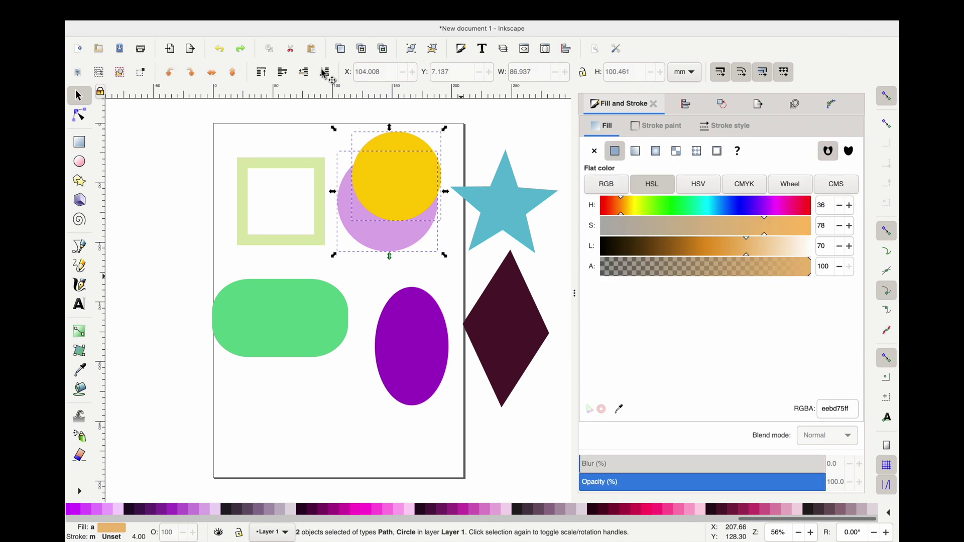
click(299, 11)
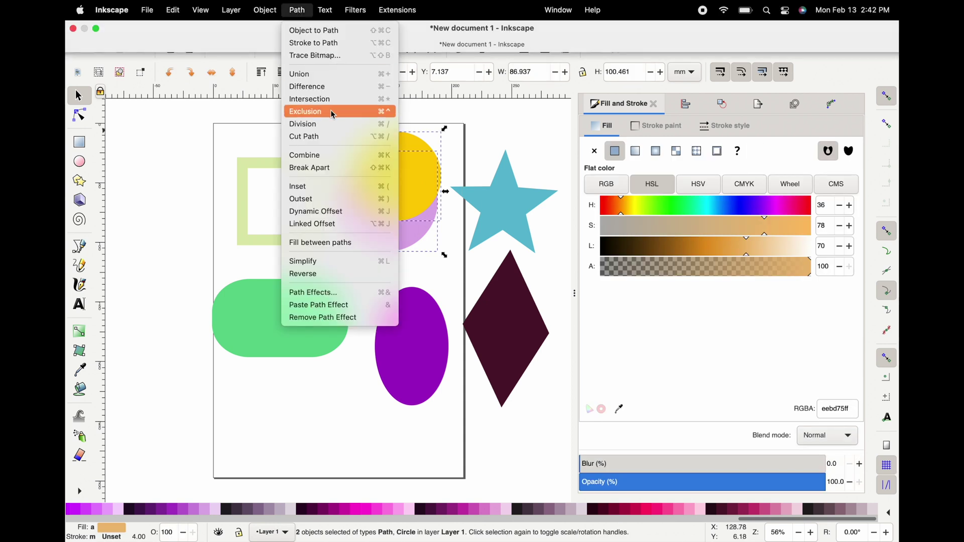
click(341, 128)
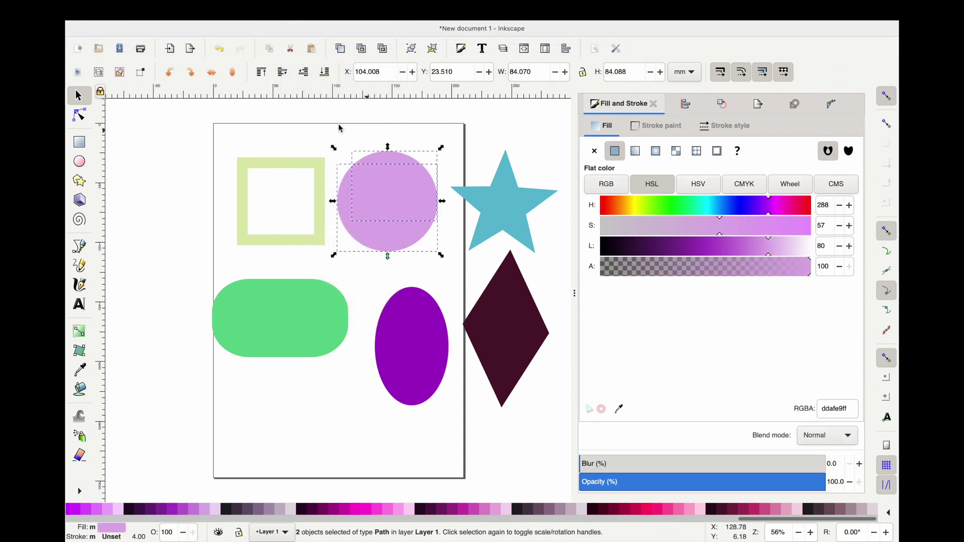
click(450, 145)
click(410, 183)
drag(439, 180, 459, 140)
key(ctrl+z)
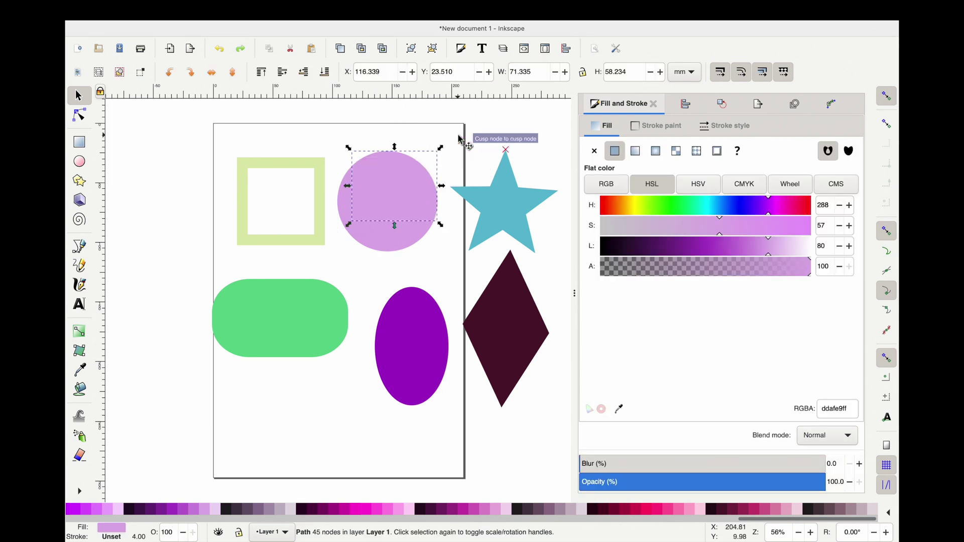
key(ctrl+z)
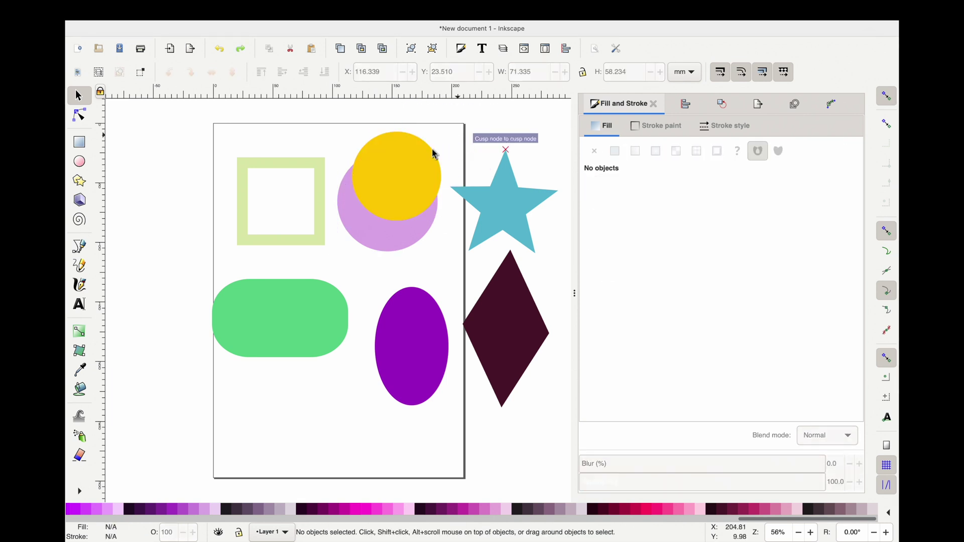
- Try the Cut Path operation on the overlapping yellow and lilac circles, and undo it
click(267, 6)
mouse_move(301, 5)
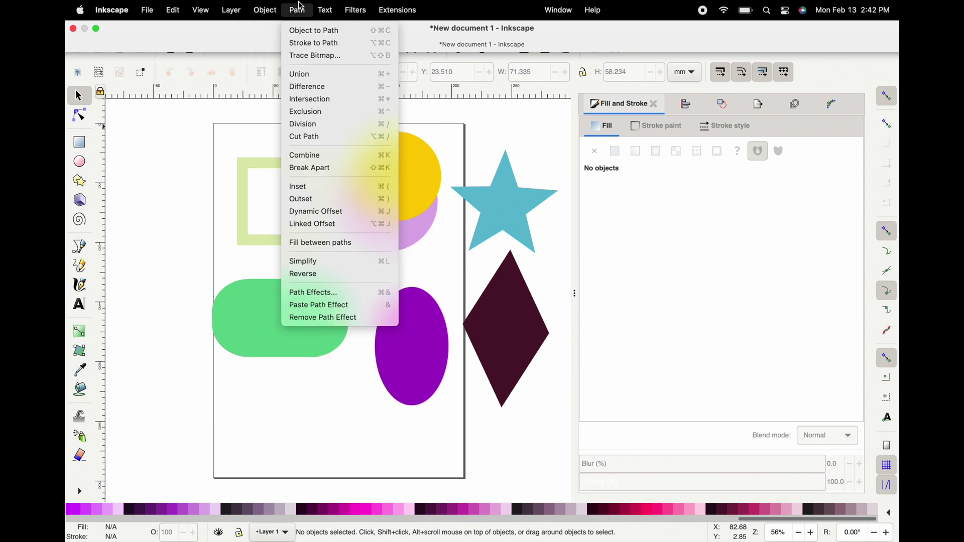
click(330, 111)
drag(330, 112, 457, 270)
click(298, 10)
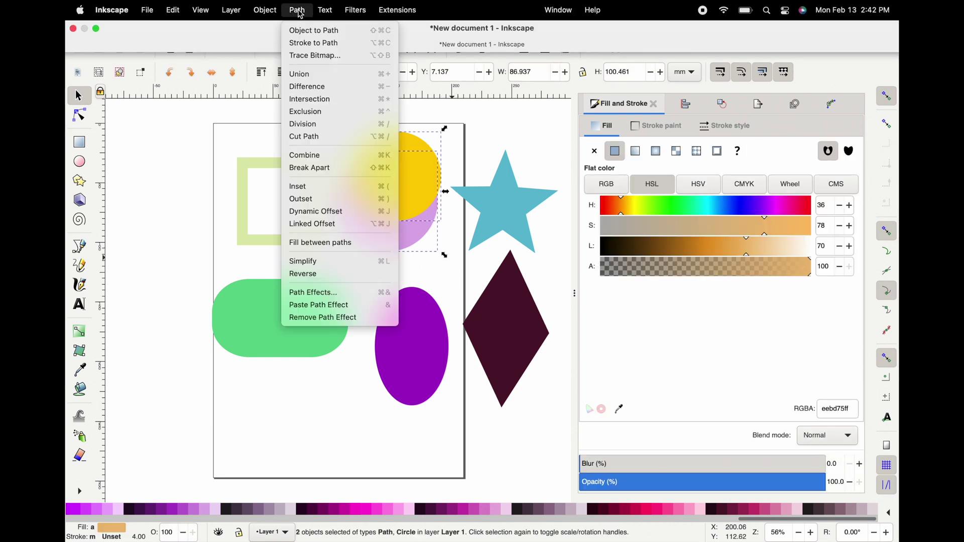
click(299, 11)
click(307, 10)
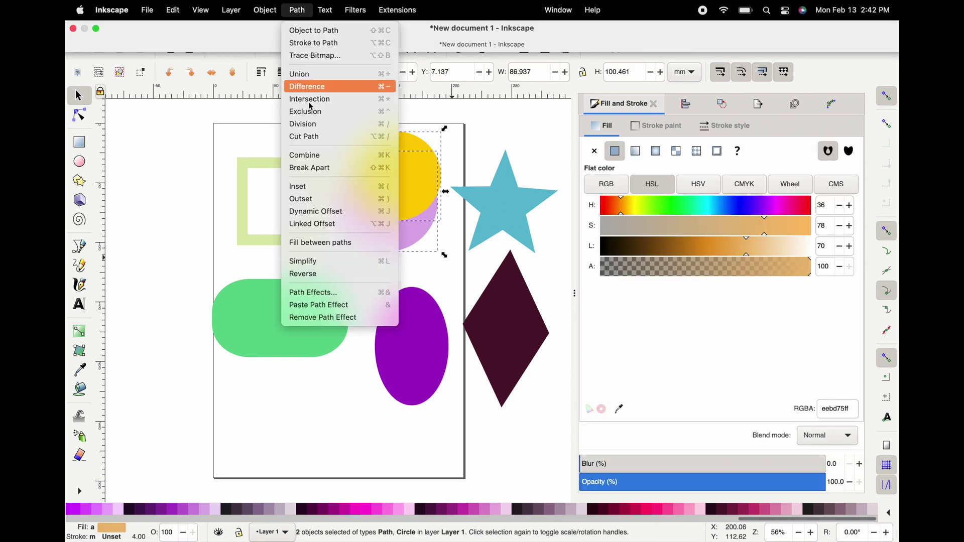
click(311, 135)
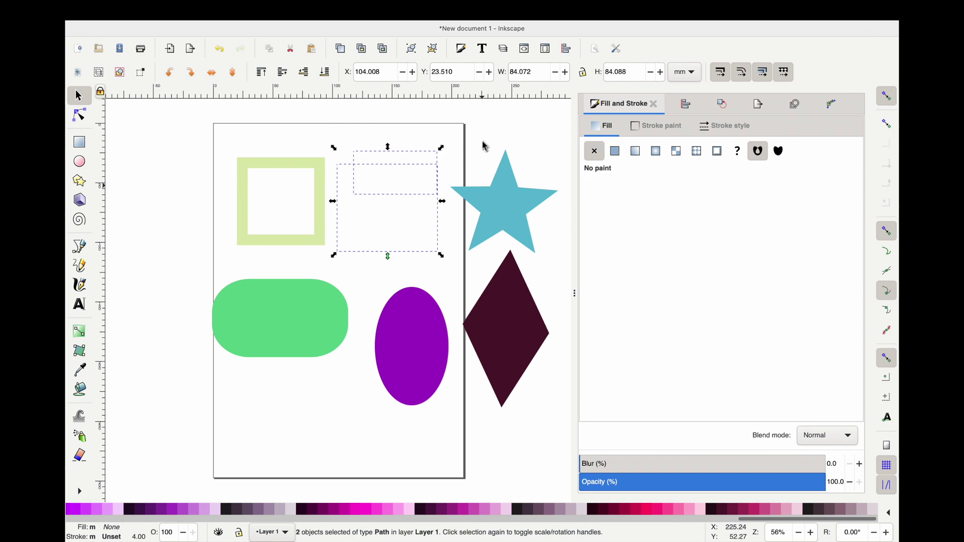
click(454, 156)
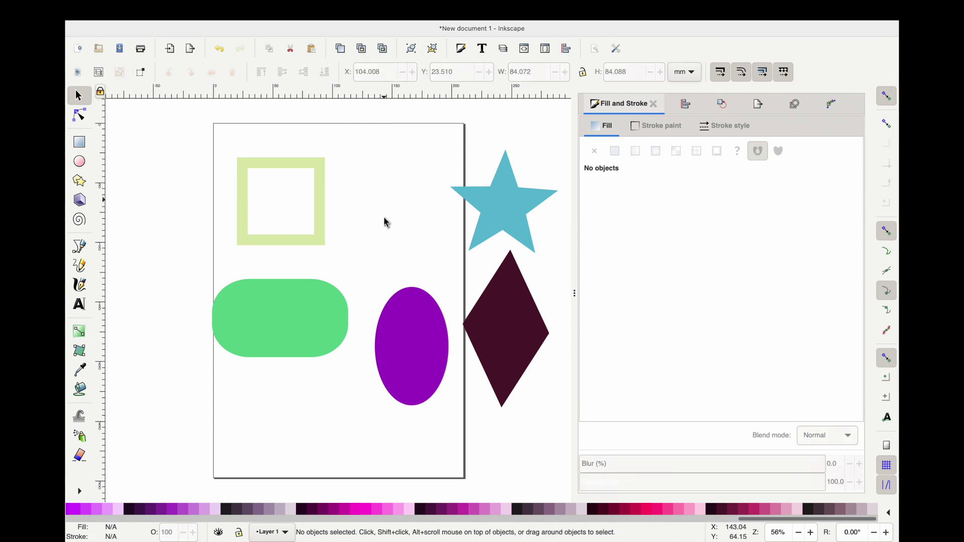
key(ctrl+z)
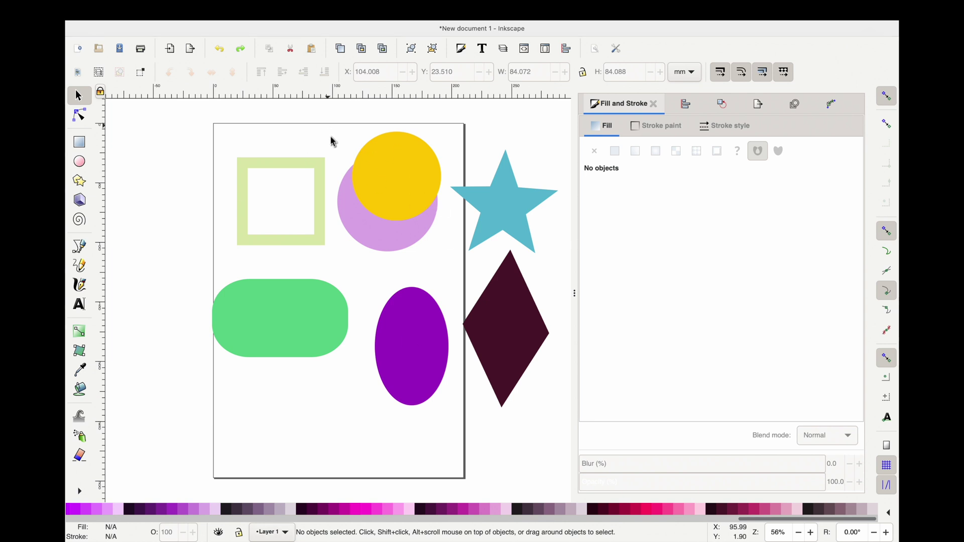
drag(317, 138, 454, 253)
drag(323, 113, 430, 215)
drag(329, 125, 467, 271)
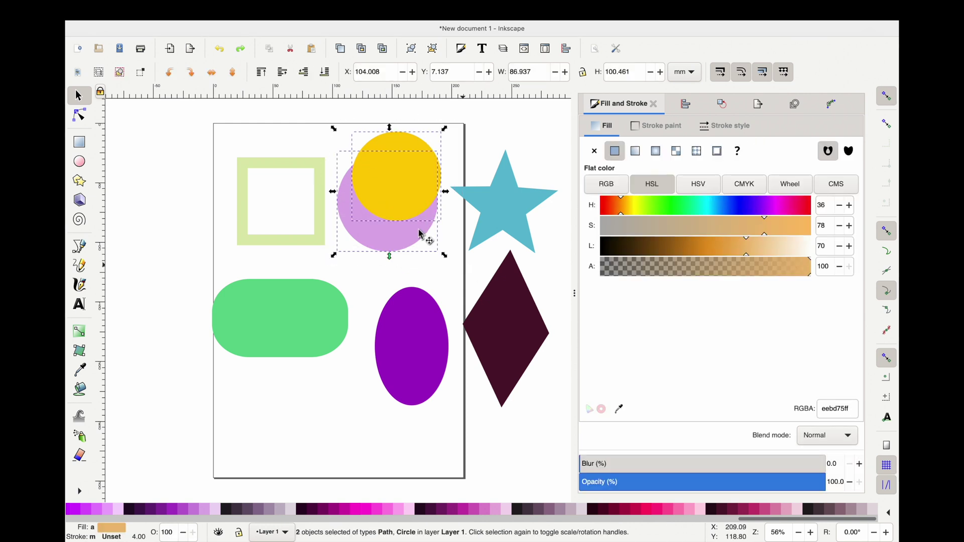
click(374, 275)
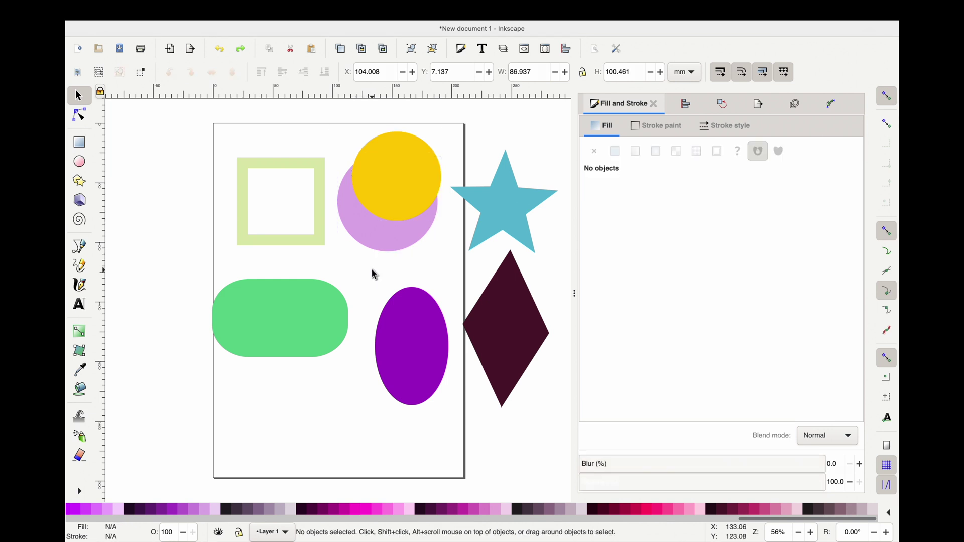
click(317, 219)
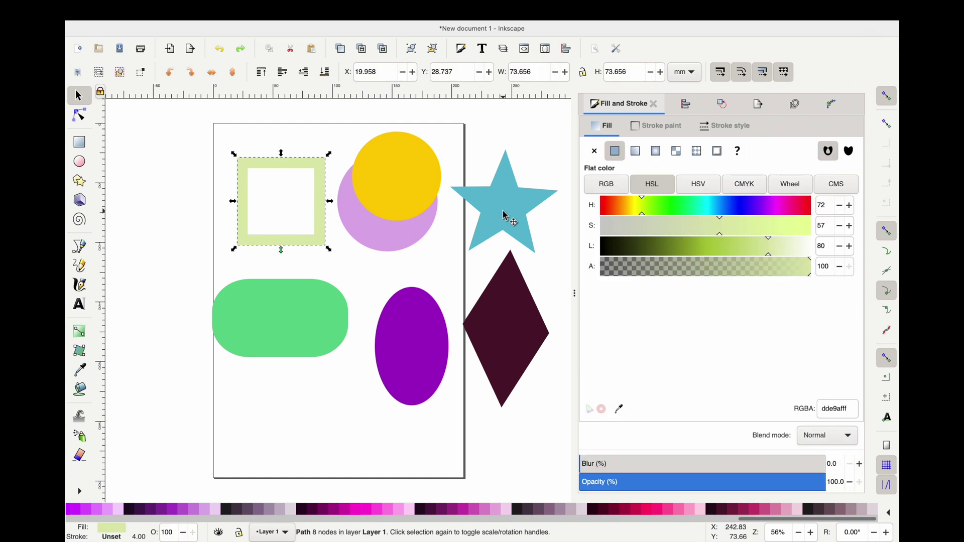
click(530, 233)
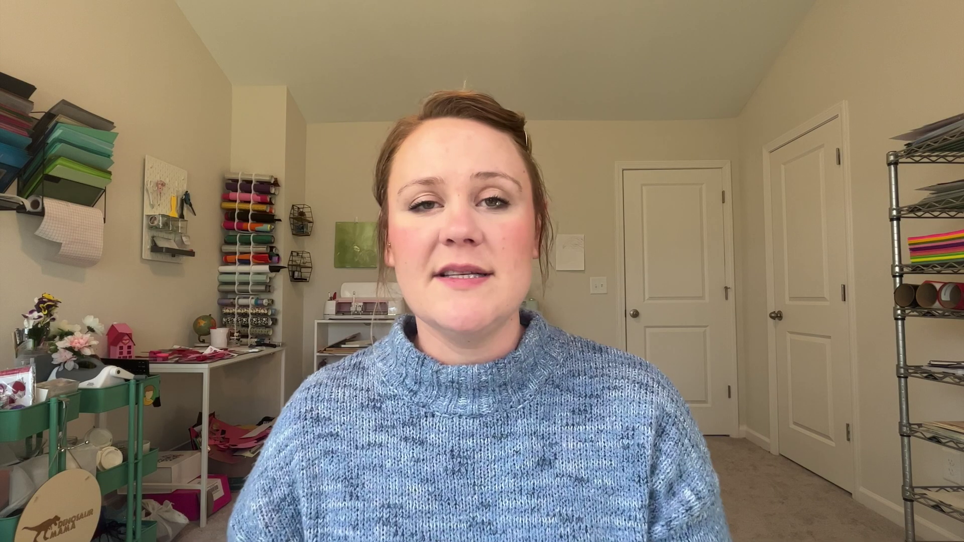